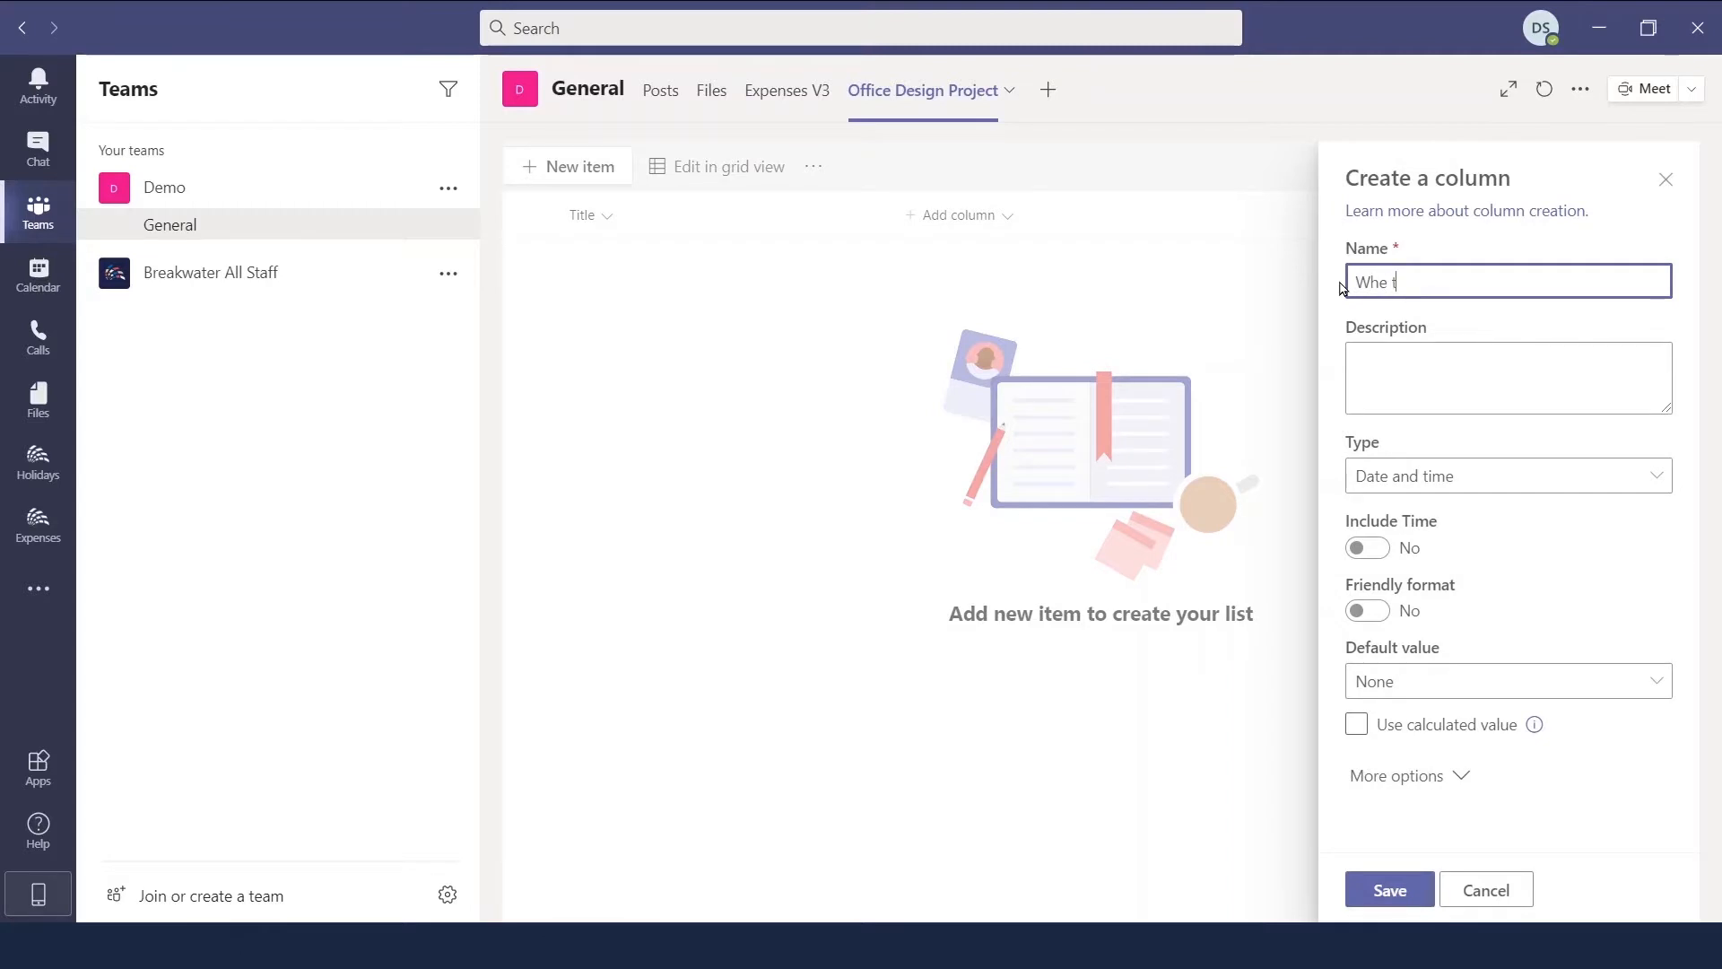
- Name the new date and time column "When the painting will begin"
{"action": "type", "text": "paint"}
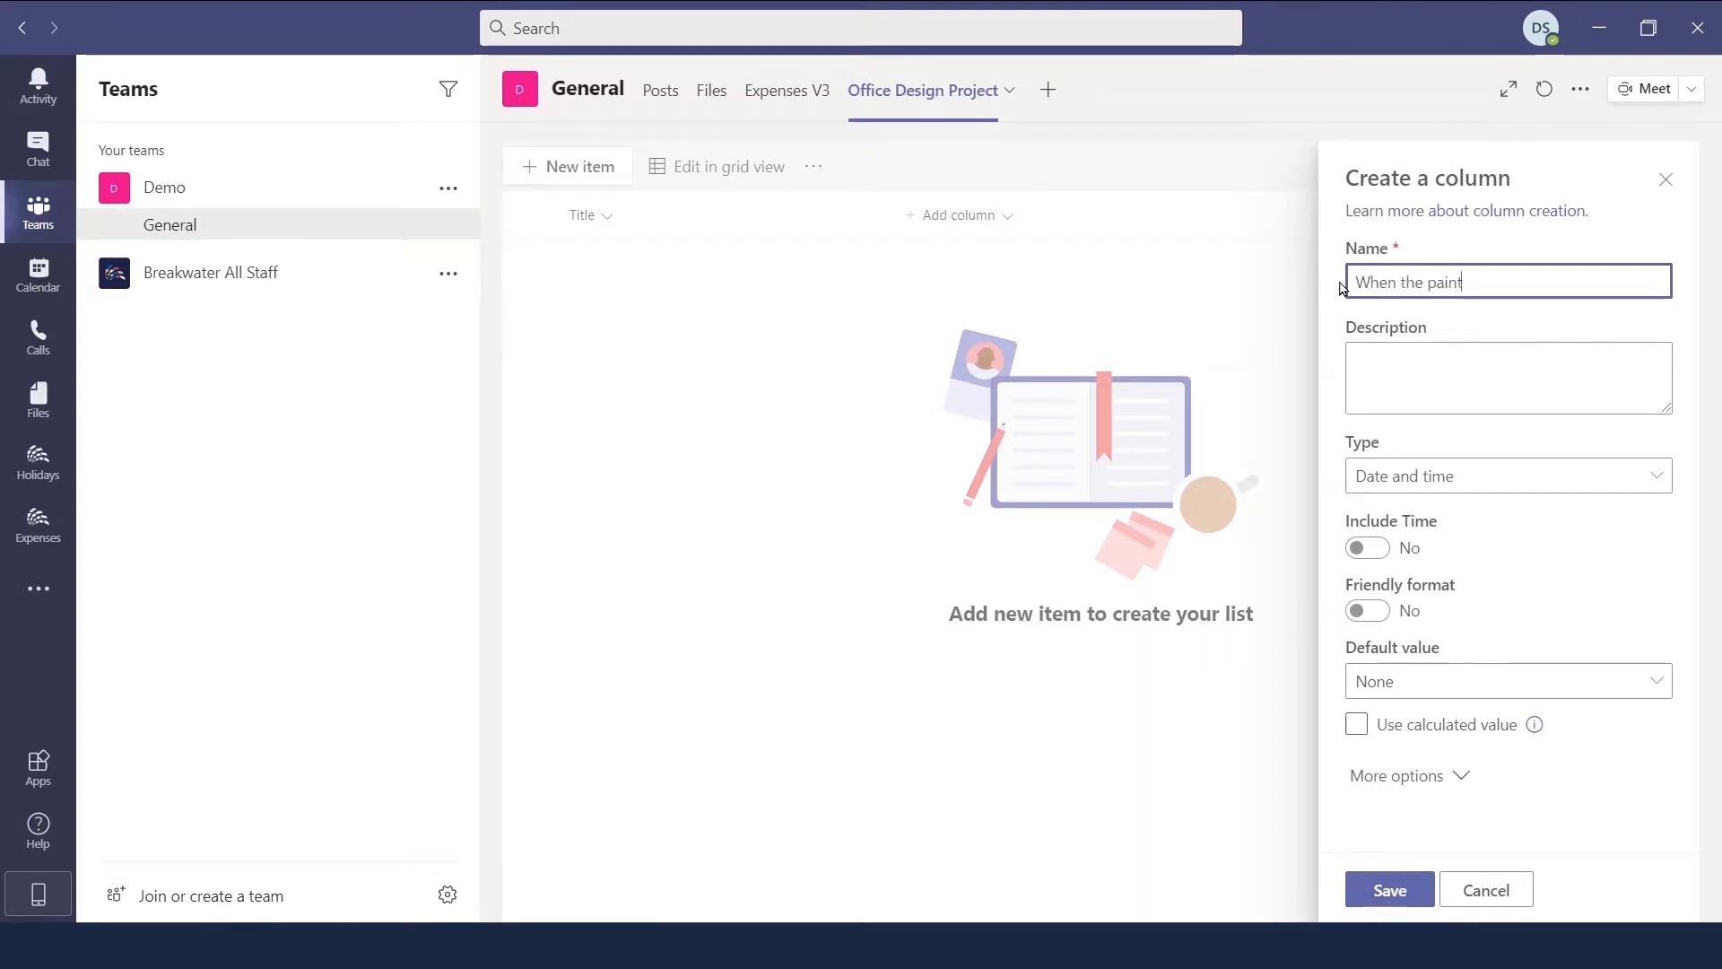
{"action": "type", "text": "ing will begim"}
{"action": "key", "text": "BackSpace"}
{"action": "type", "text": "n"}
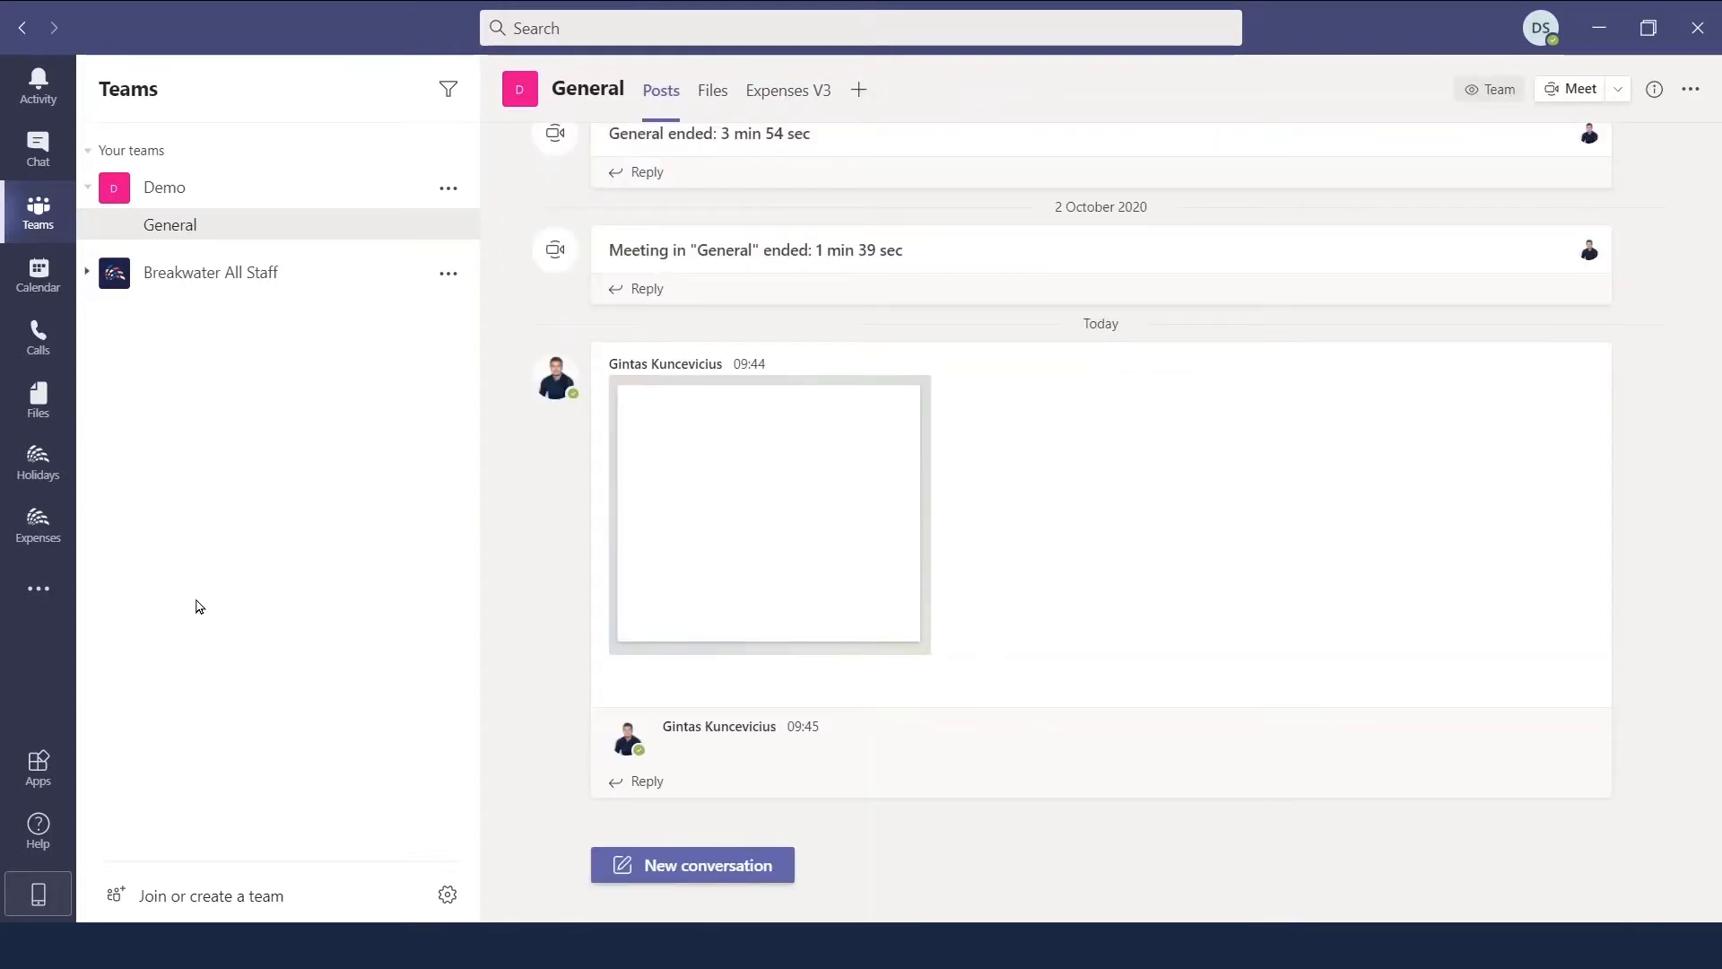
{"action": "left_click", "coordinate": [39, 591]}
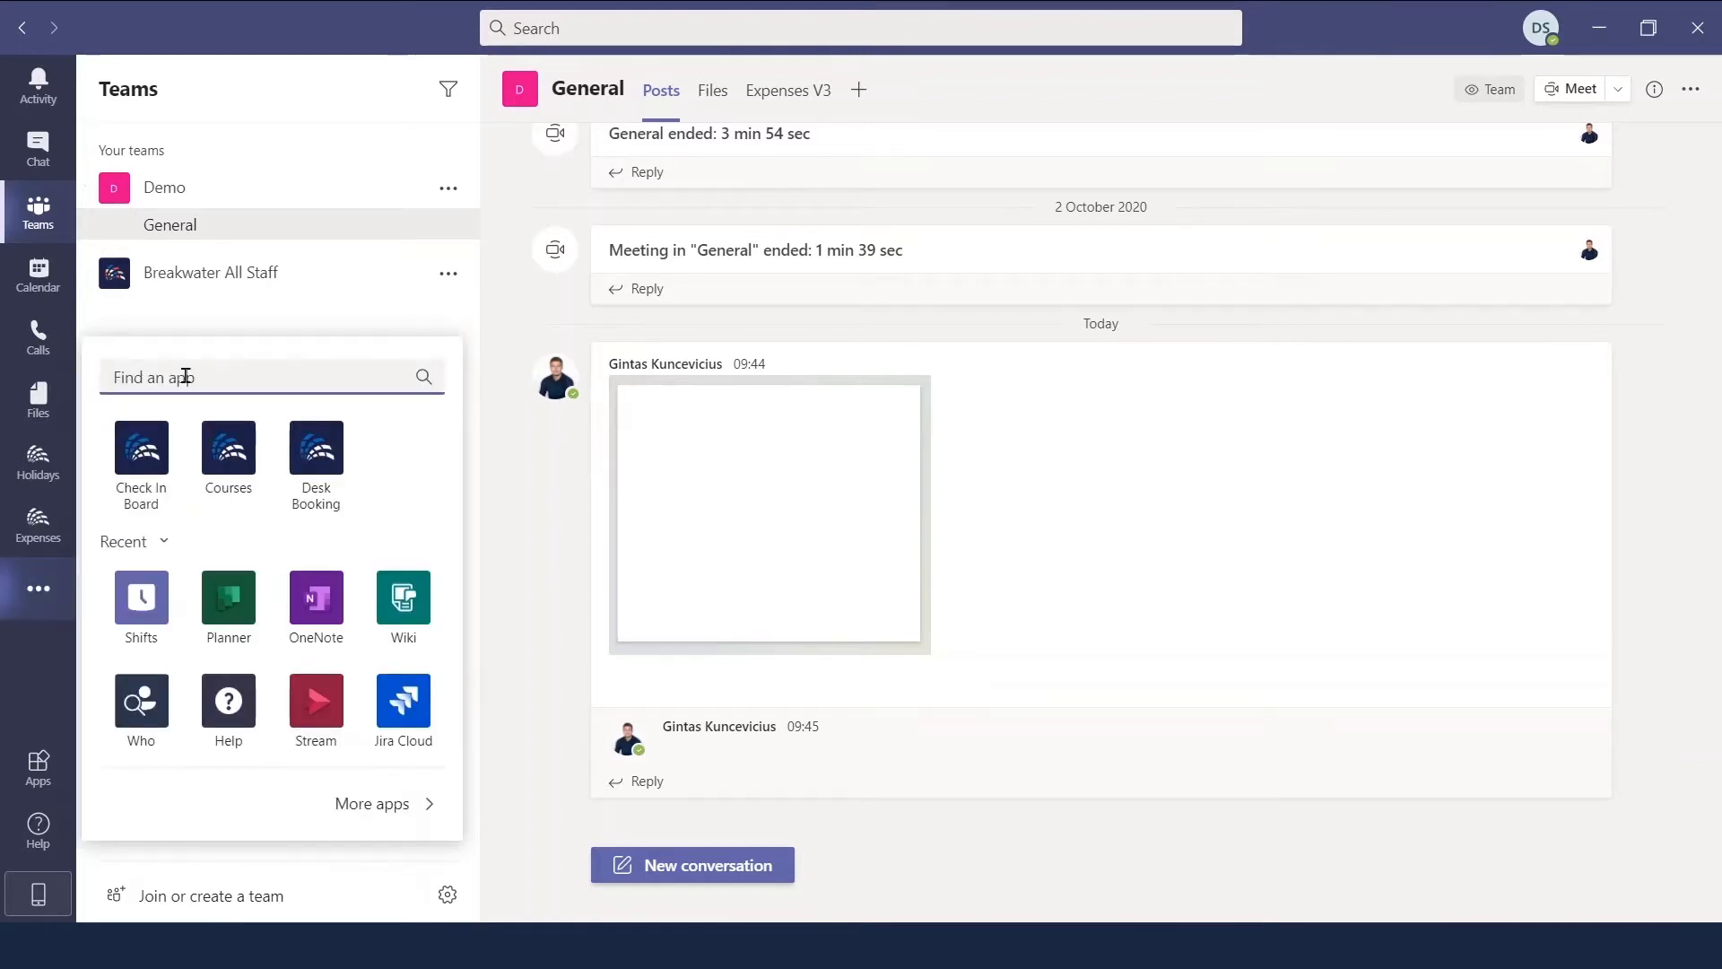
{"action": "type", "text": "Lis"}
{"action": "left_click", "coordinate": [187, 428]}
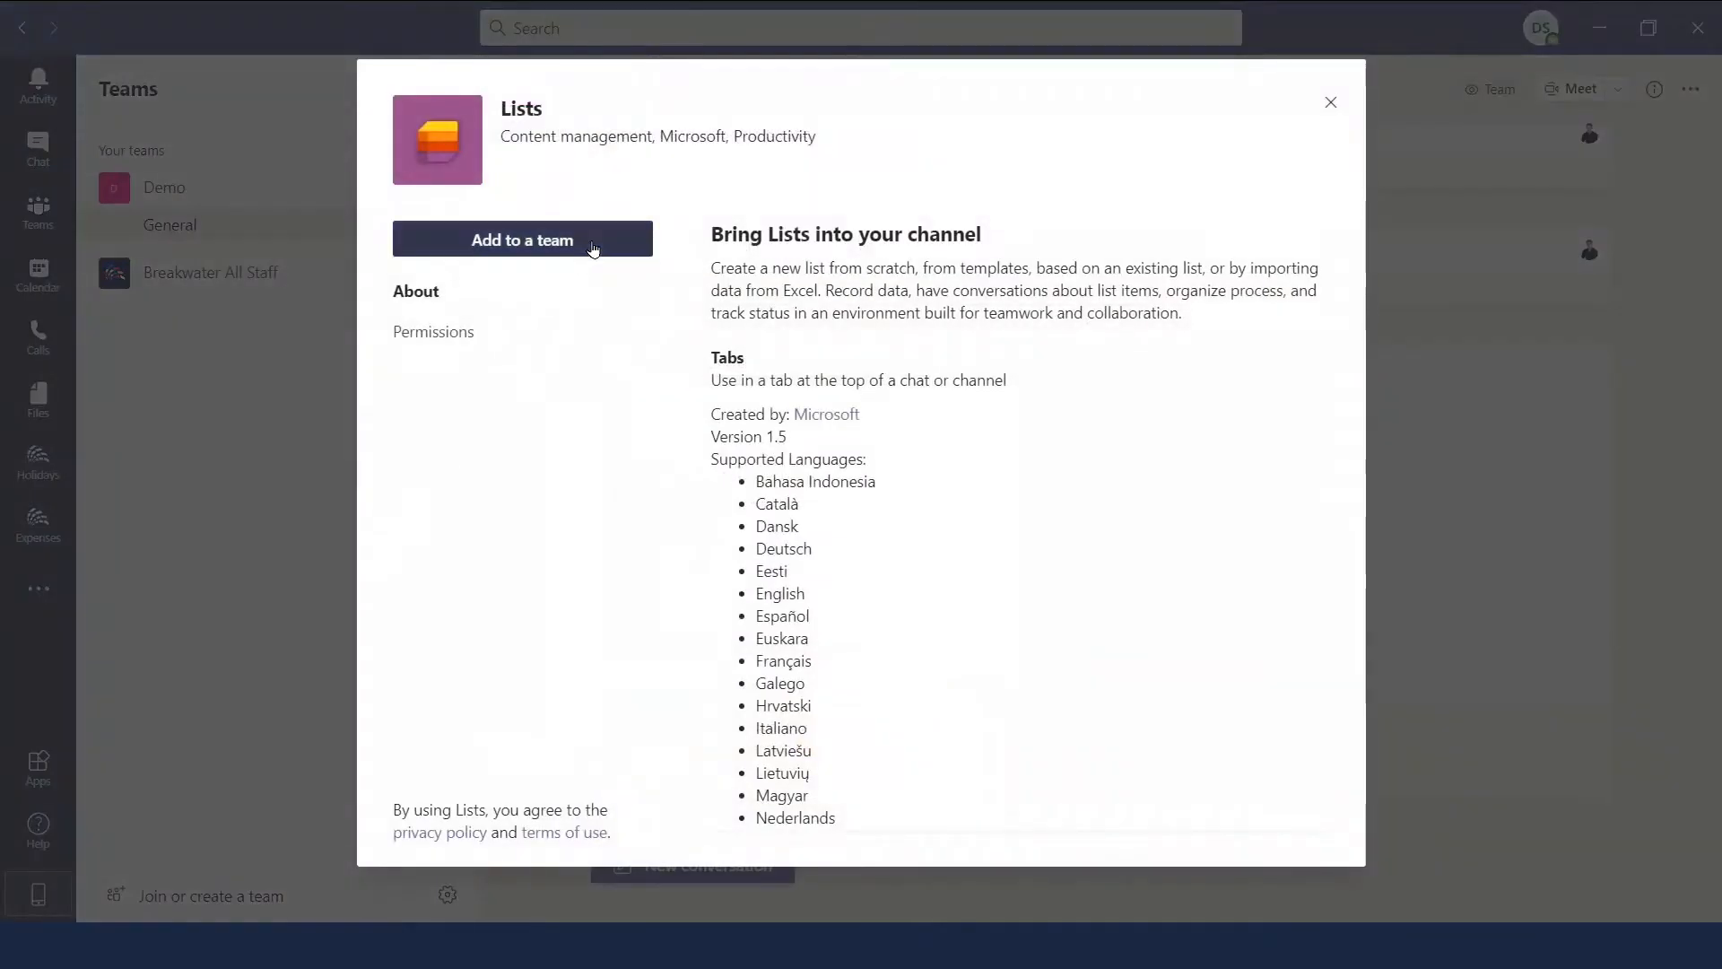
{"action": "left_click", "coordinate": [594, 247]}
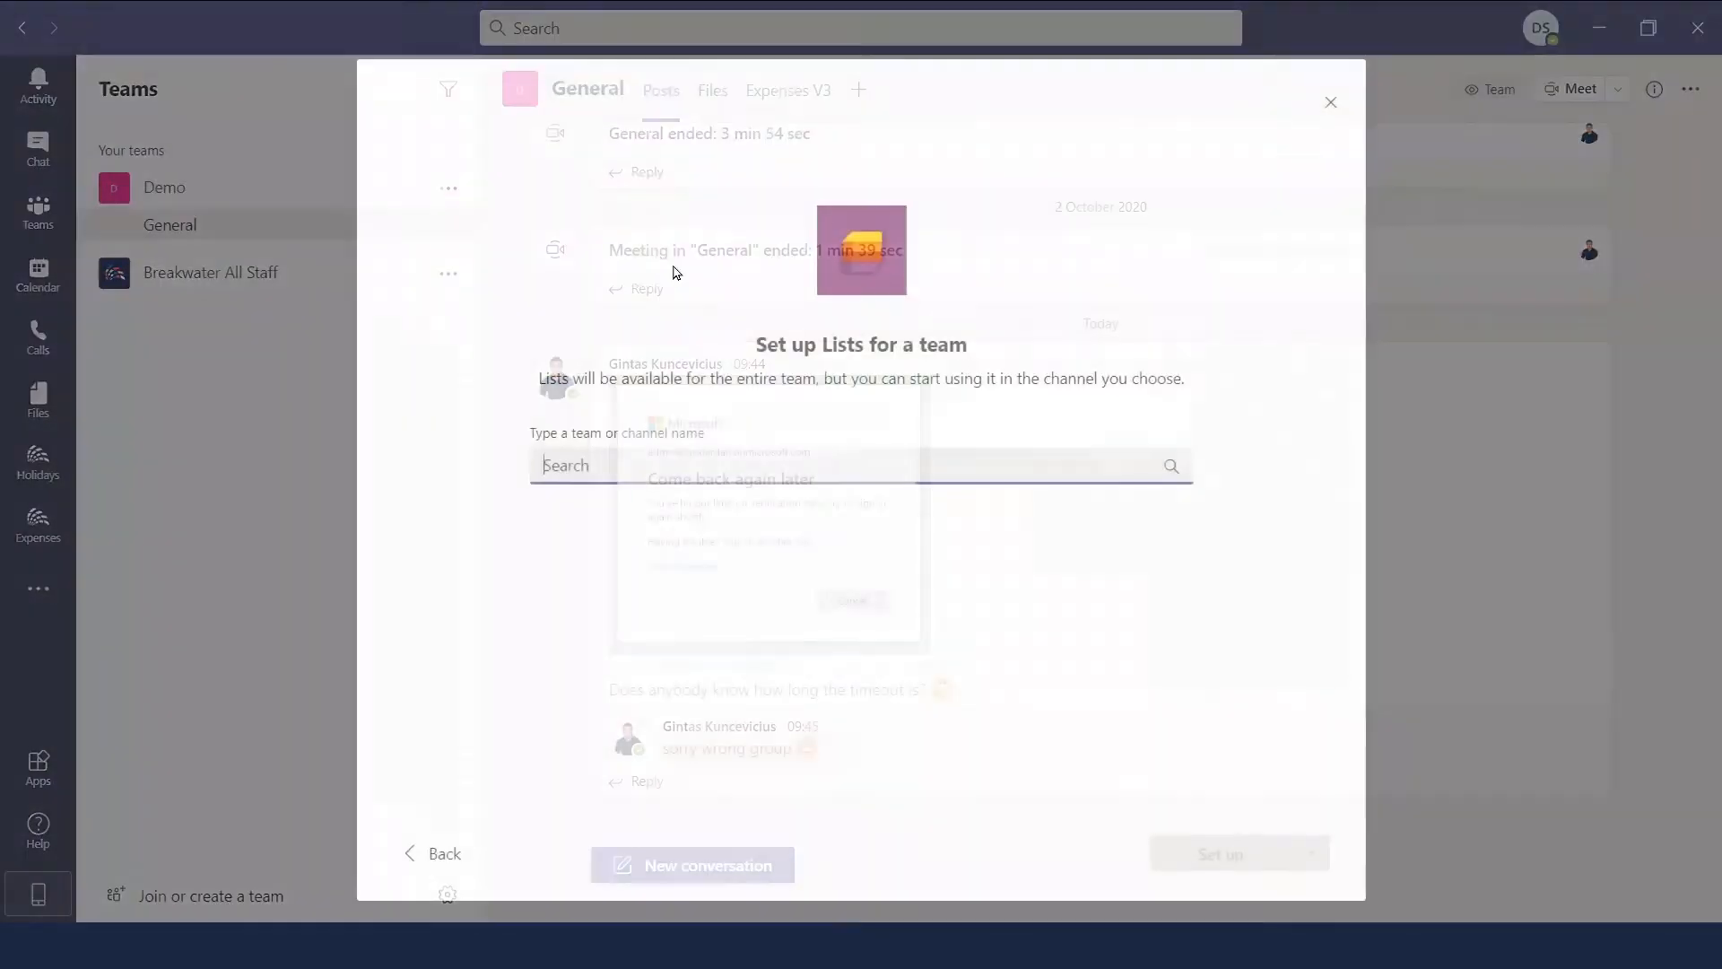
{"action": "type", "text": "de"}
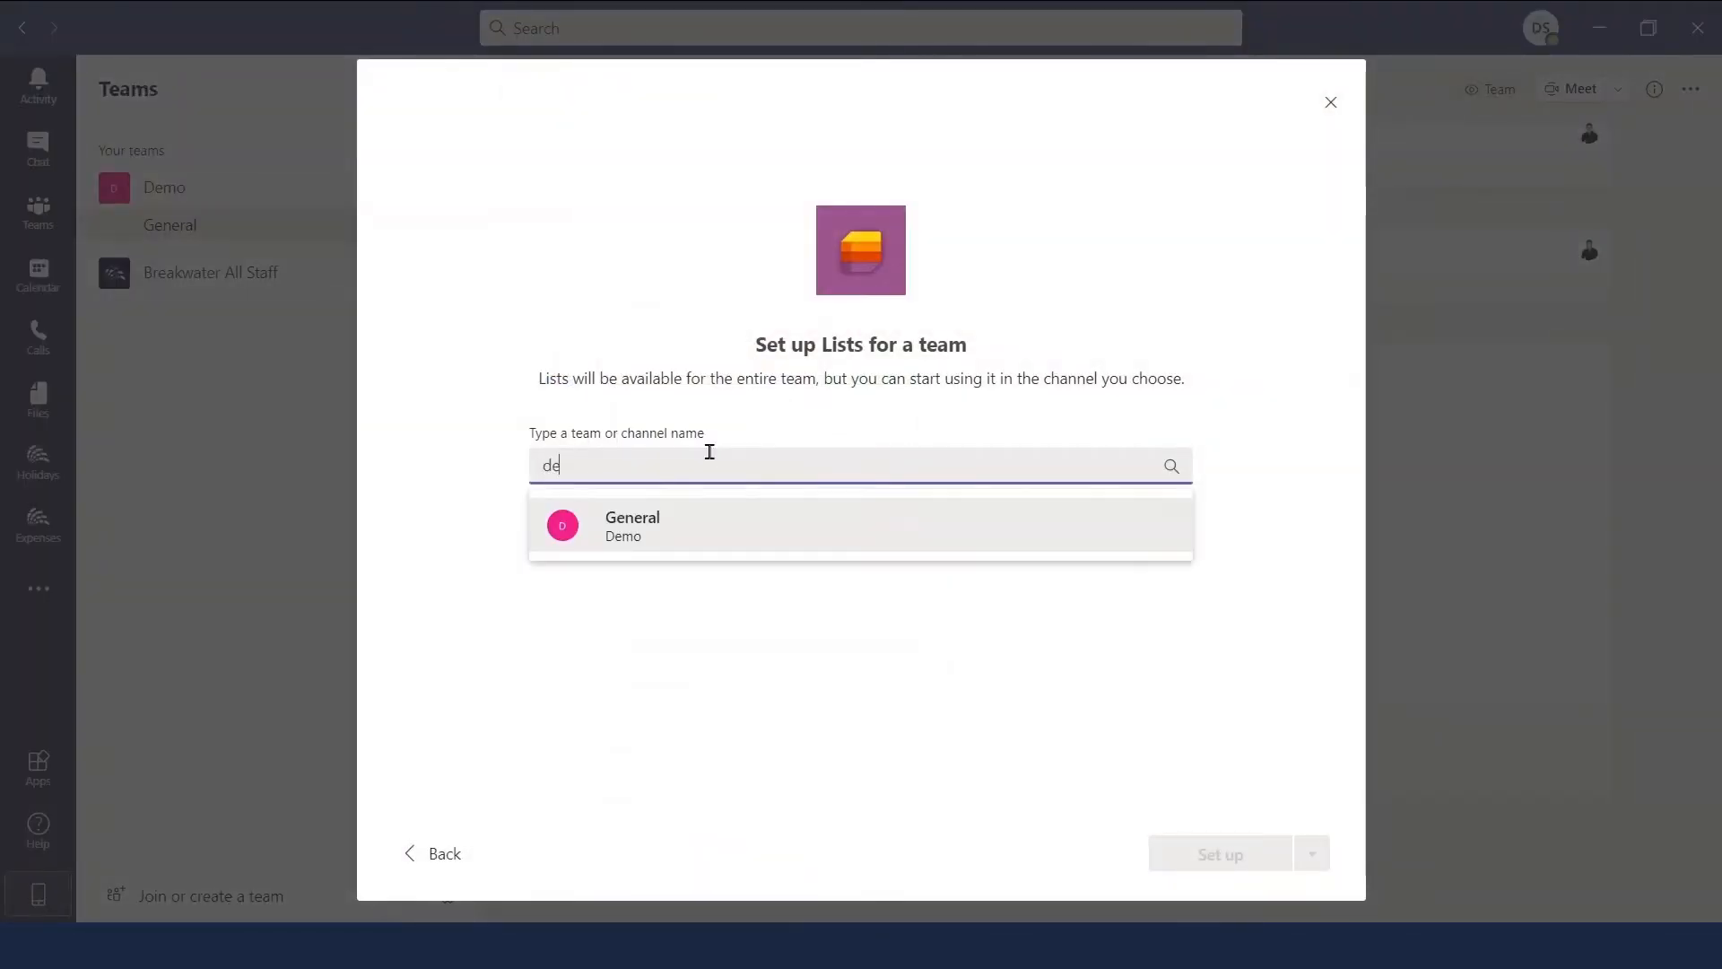
{"action": "left_click", "coordinate": [708, 521]}
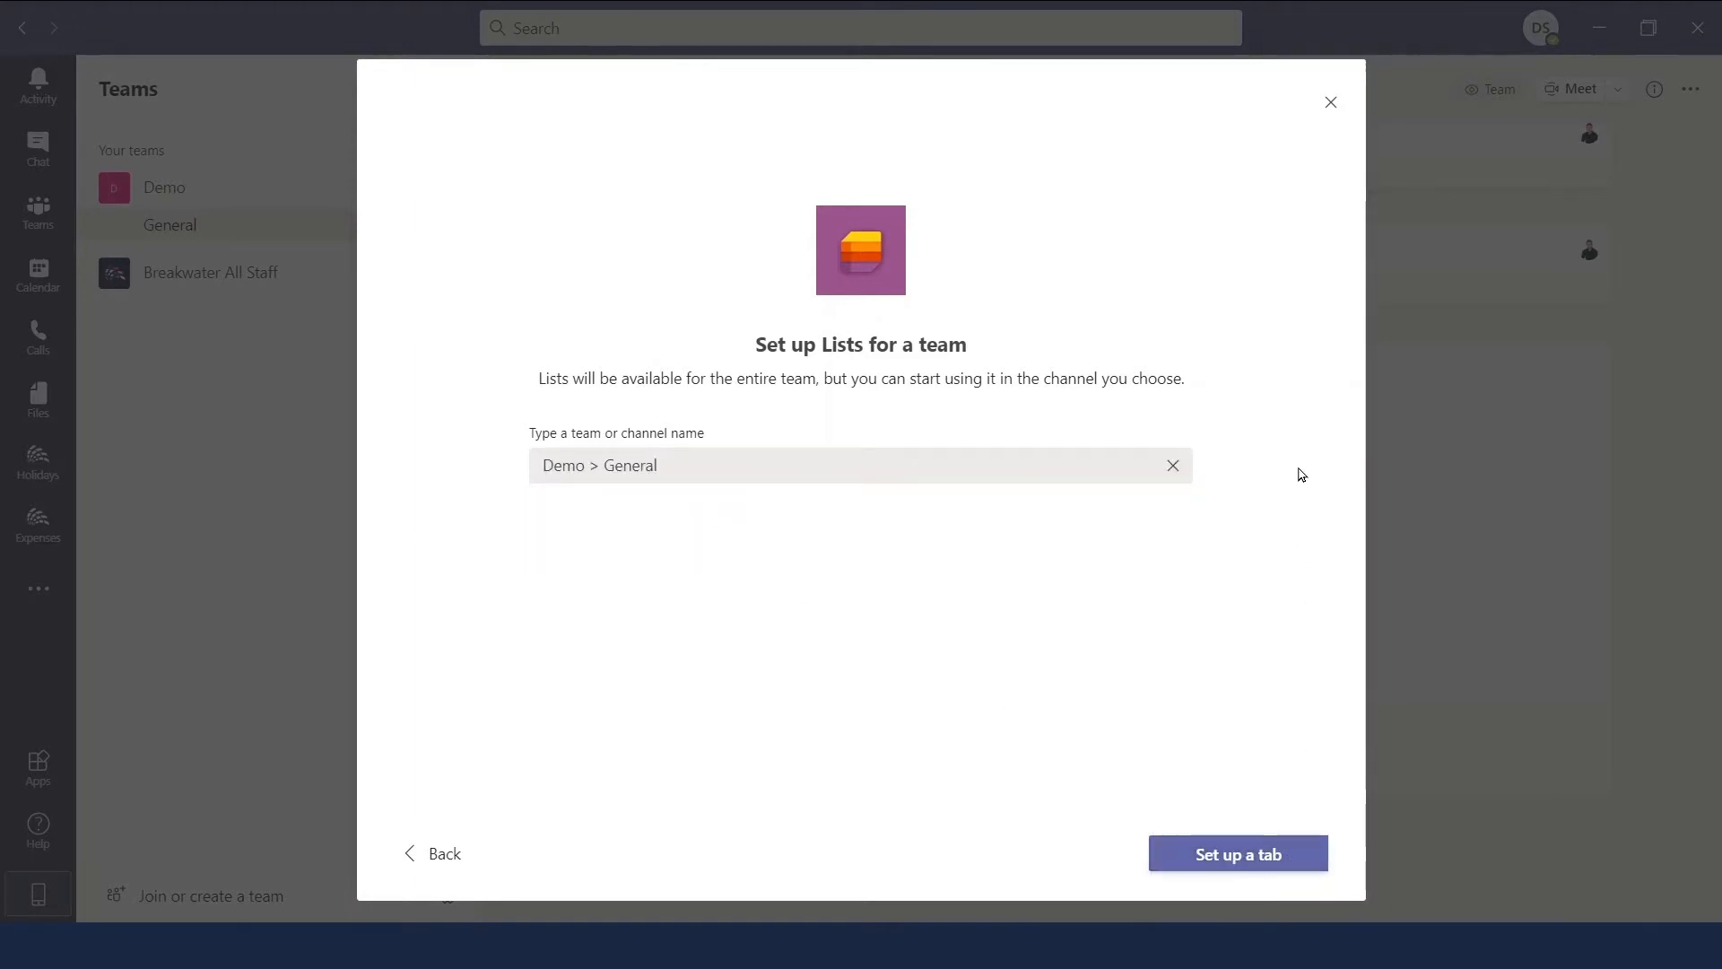
{"action": "left_click", "coordinate": [1330, 103]}
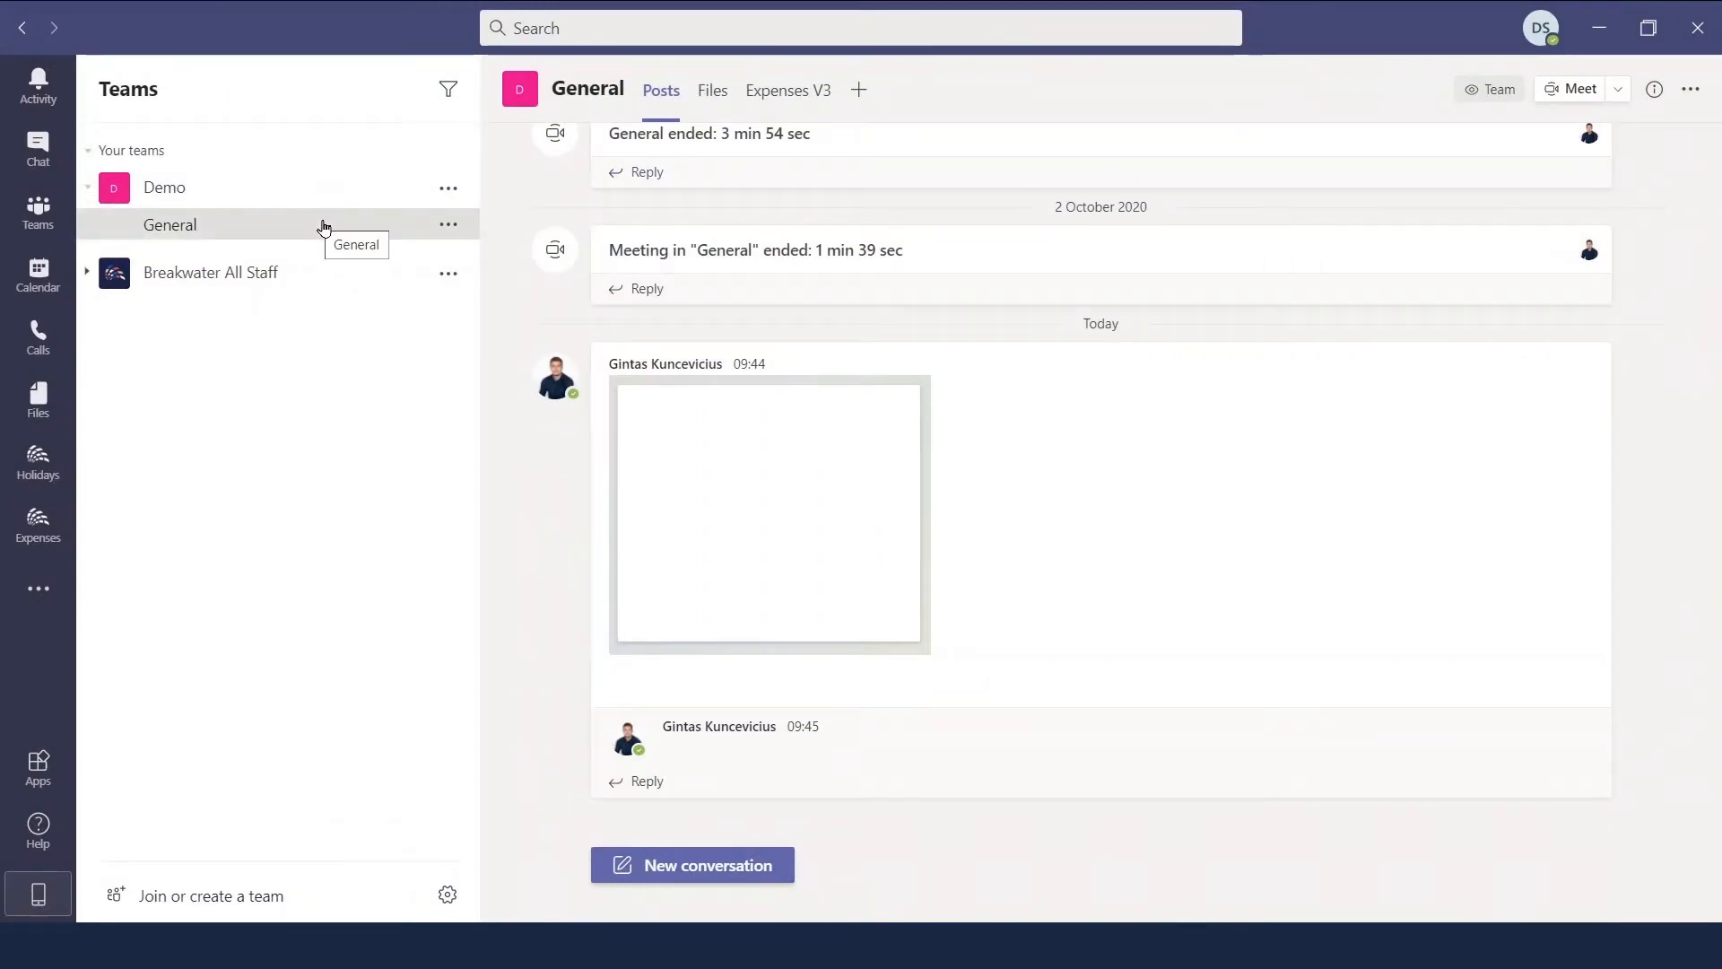
- Add the Lists app as a new tab in the Demo team's General channel
{"action": "left_click", "coordinate": [859, 91]}
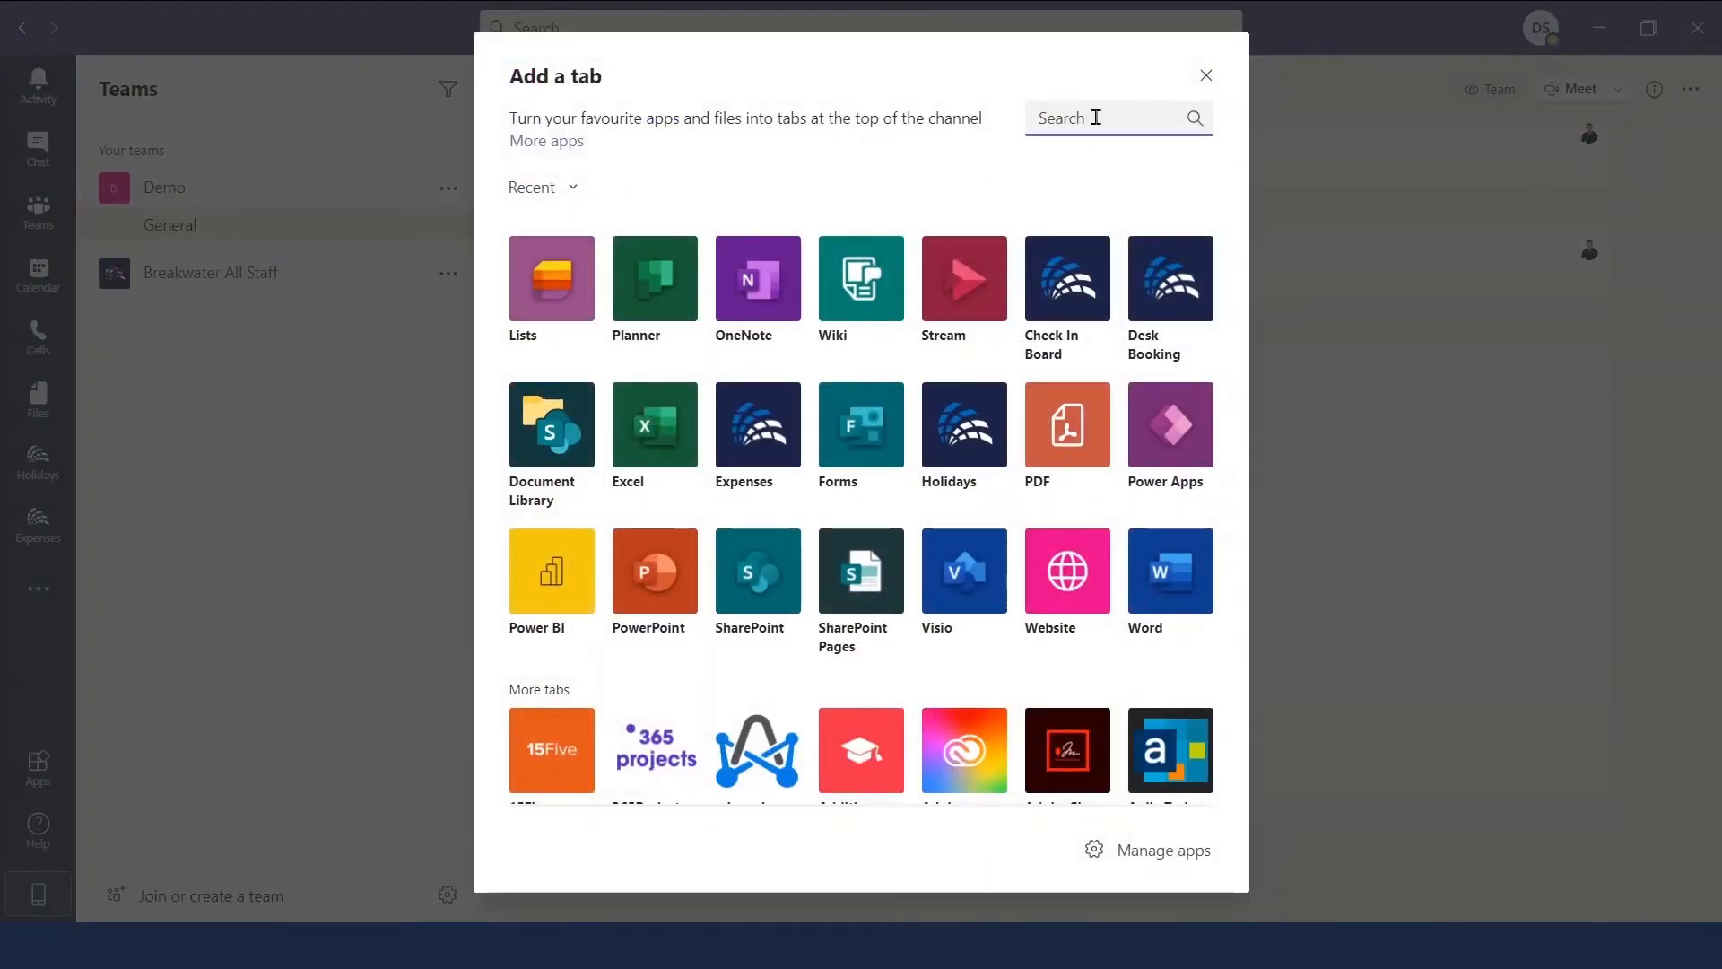
{"action": "left_click", "coordinate": [552, 278]}
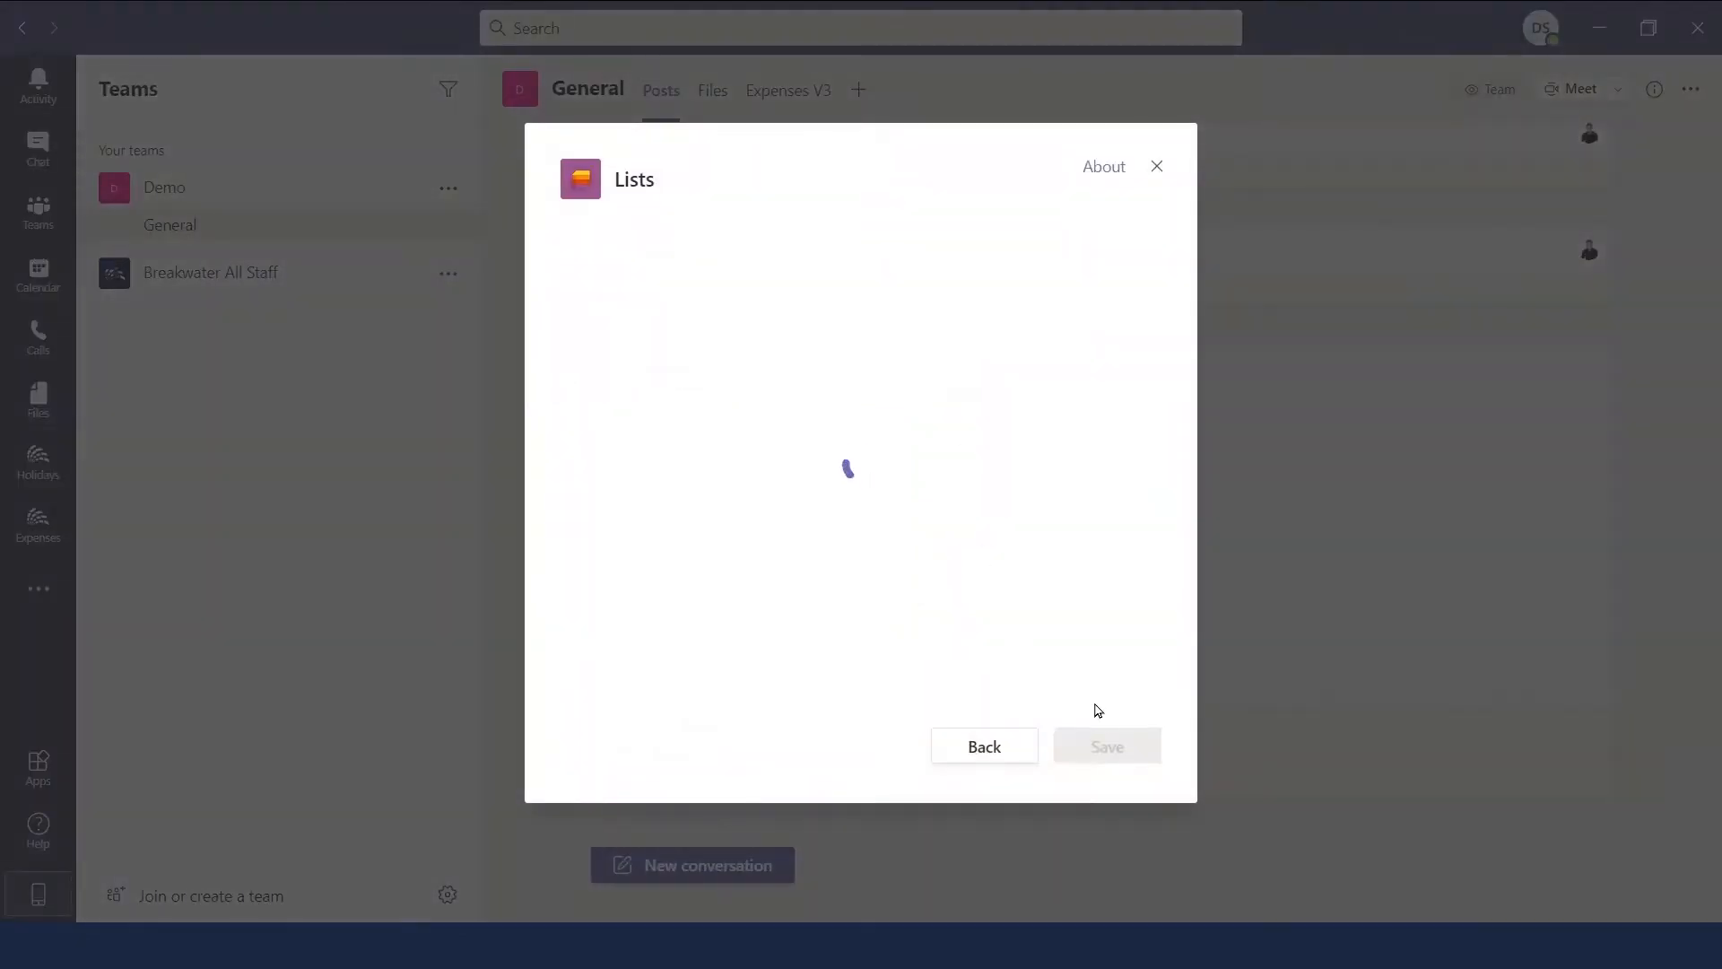
{"action": "left_click", "coordinate": [1144, 756]}
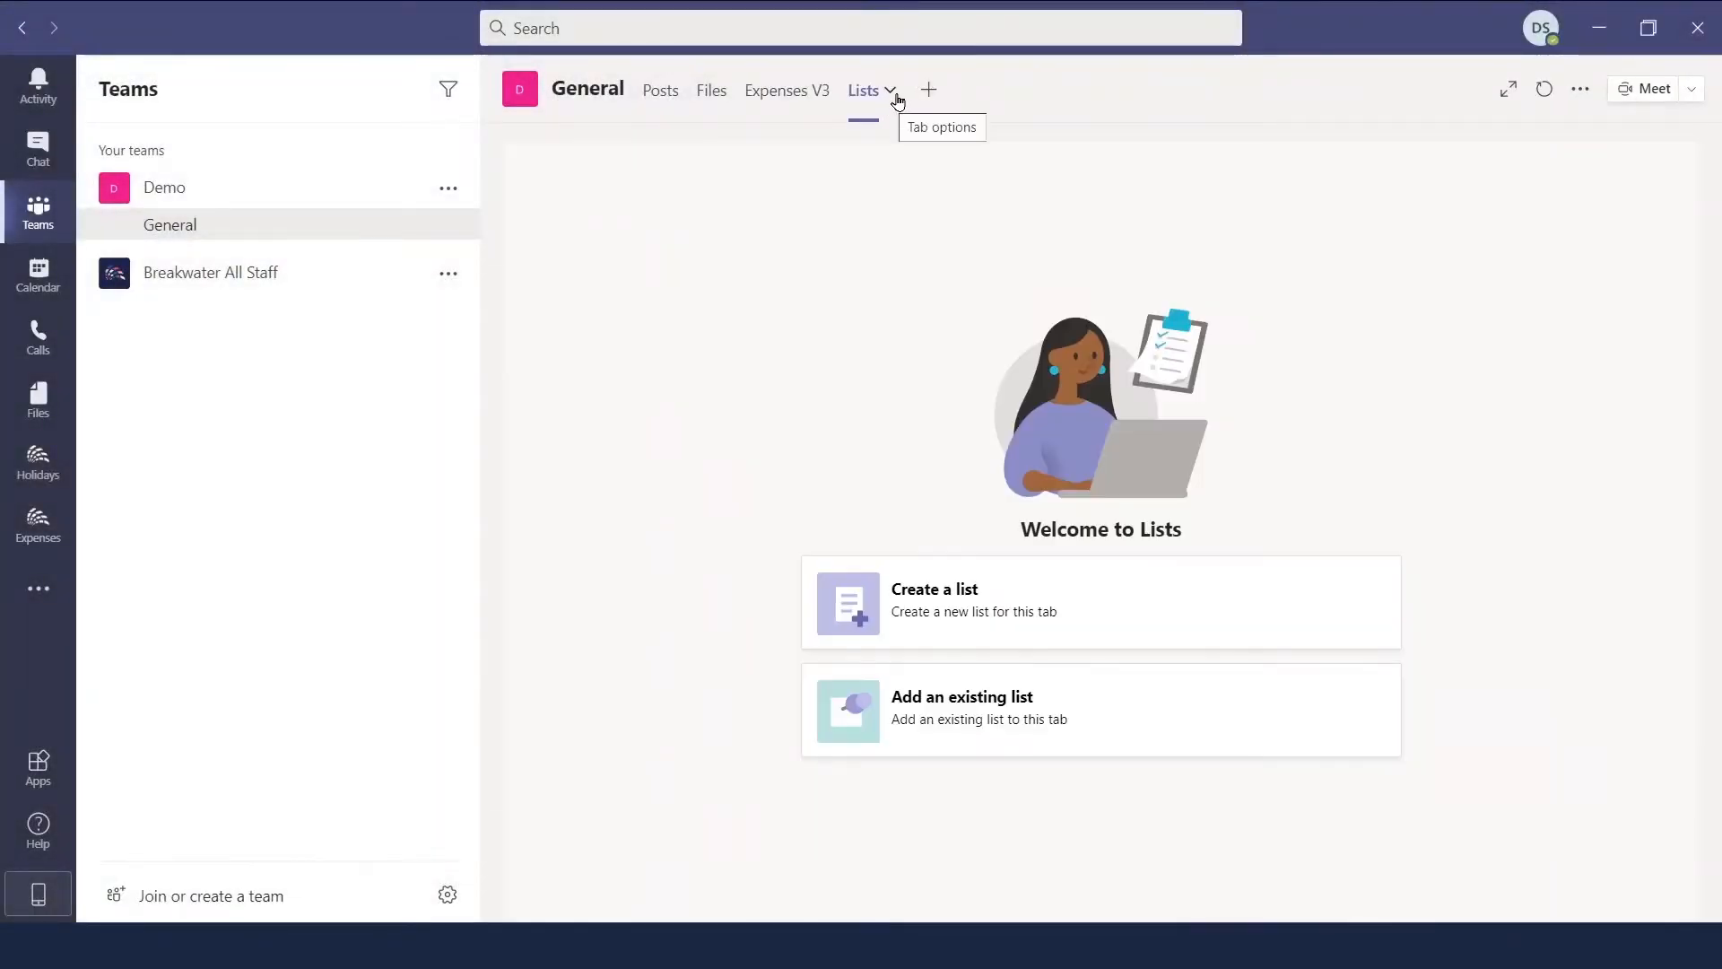
- Start a new list from the Event itinerary template after previewing the Employee onboarding and Asset manager templates
{"action": "left_click", "coordinate": [1197, 606]}
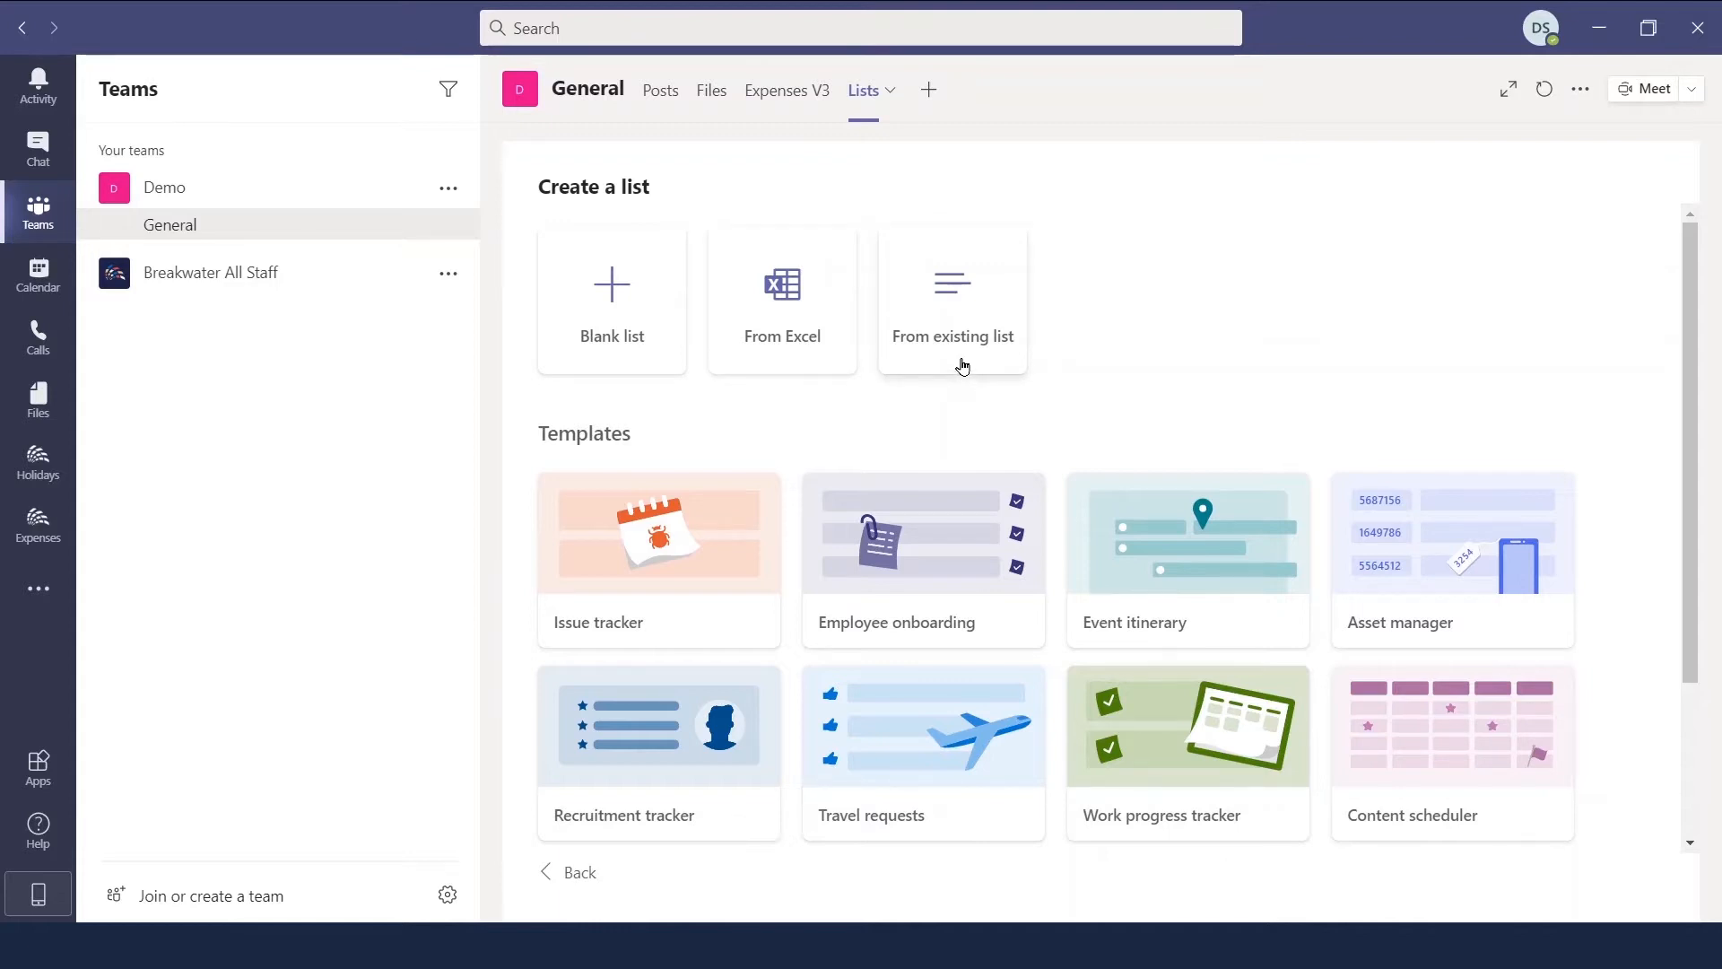
{"action": "scroll", "coordinate": [961, 365], "scroll_direction": "down", "scroll_amount": 3}
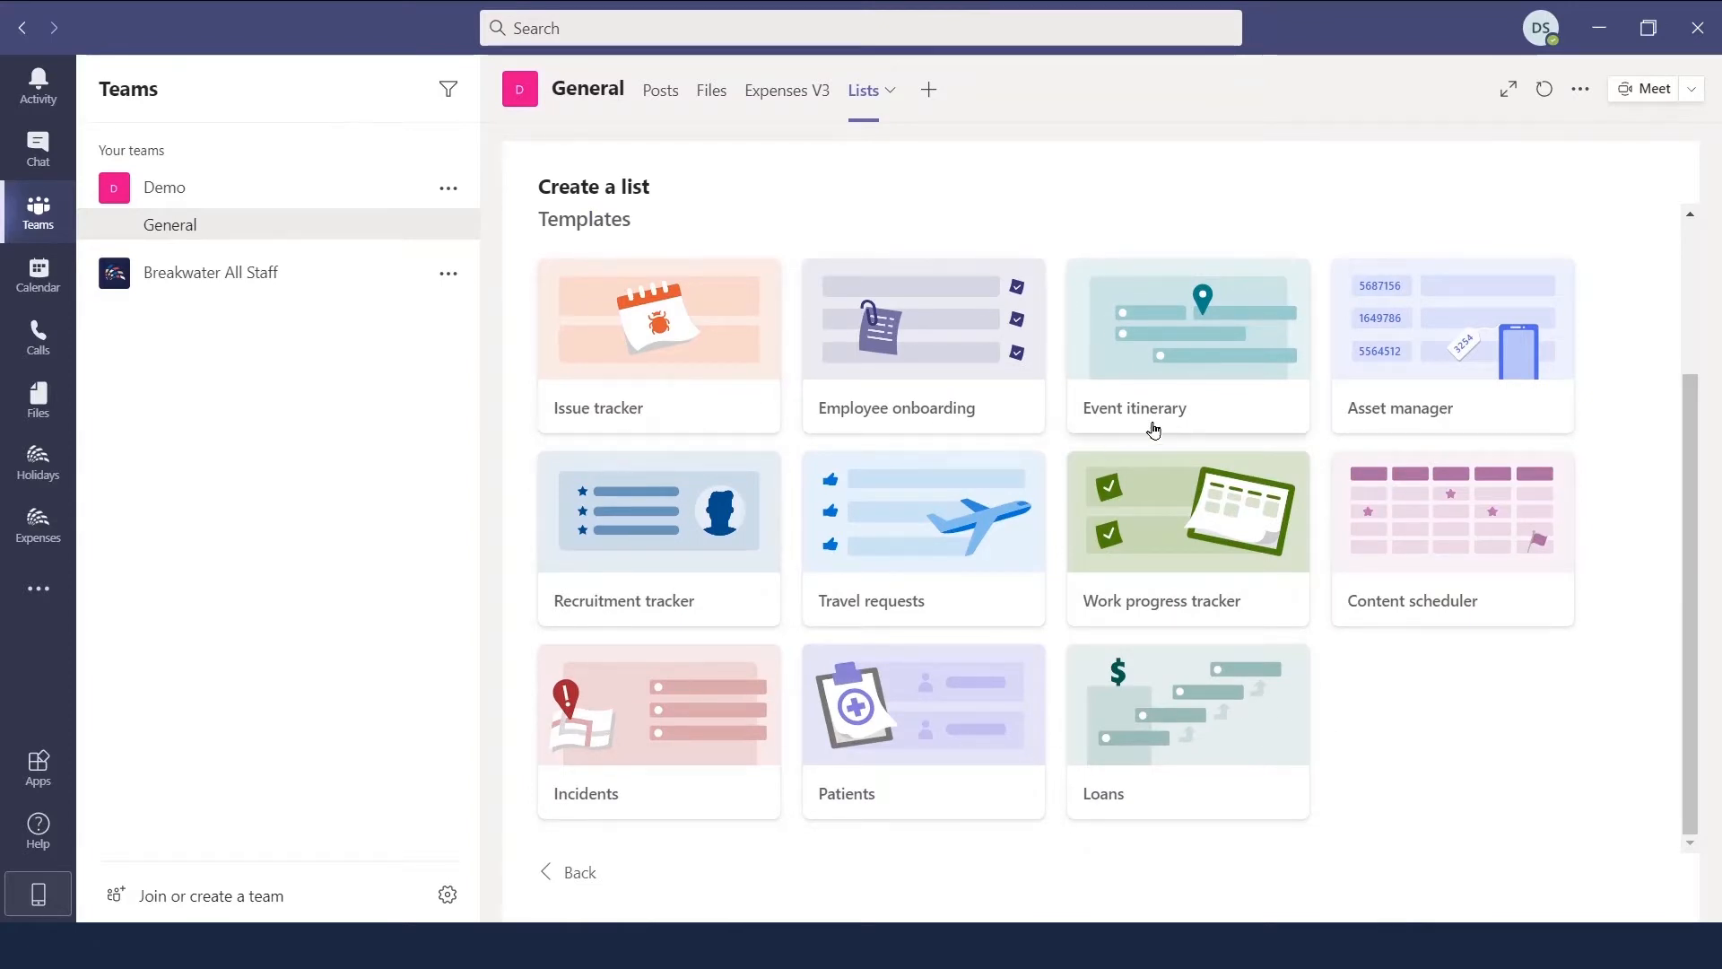
{"action": "left_click", "coordinate": [1243, 409]}
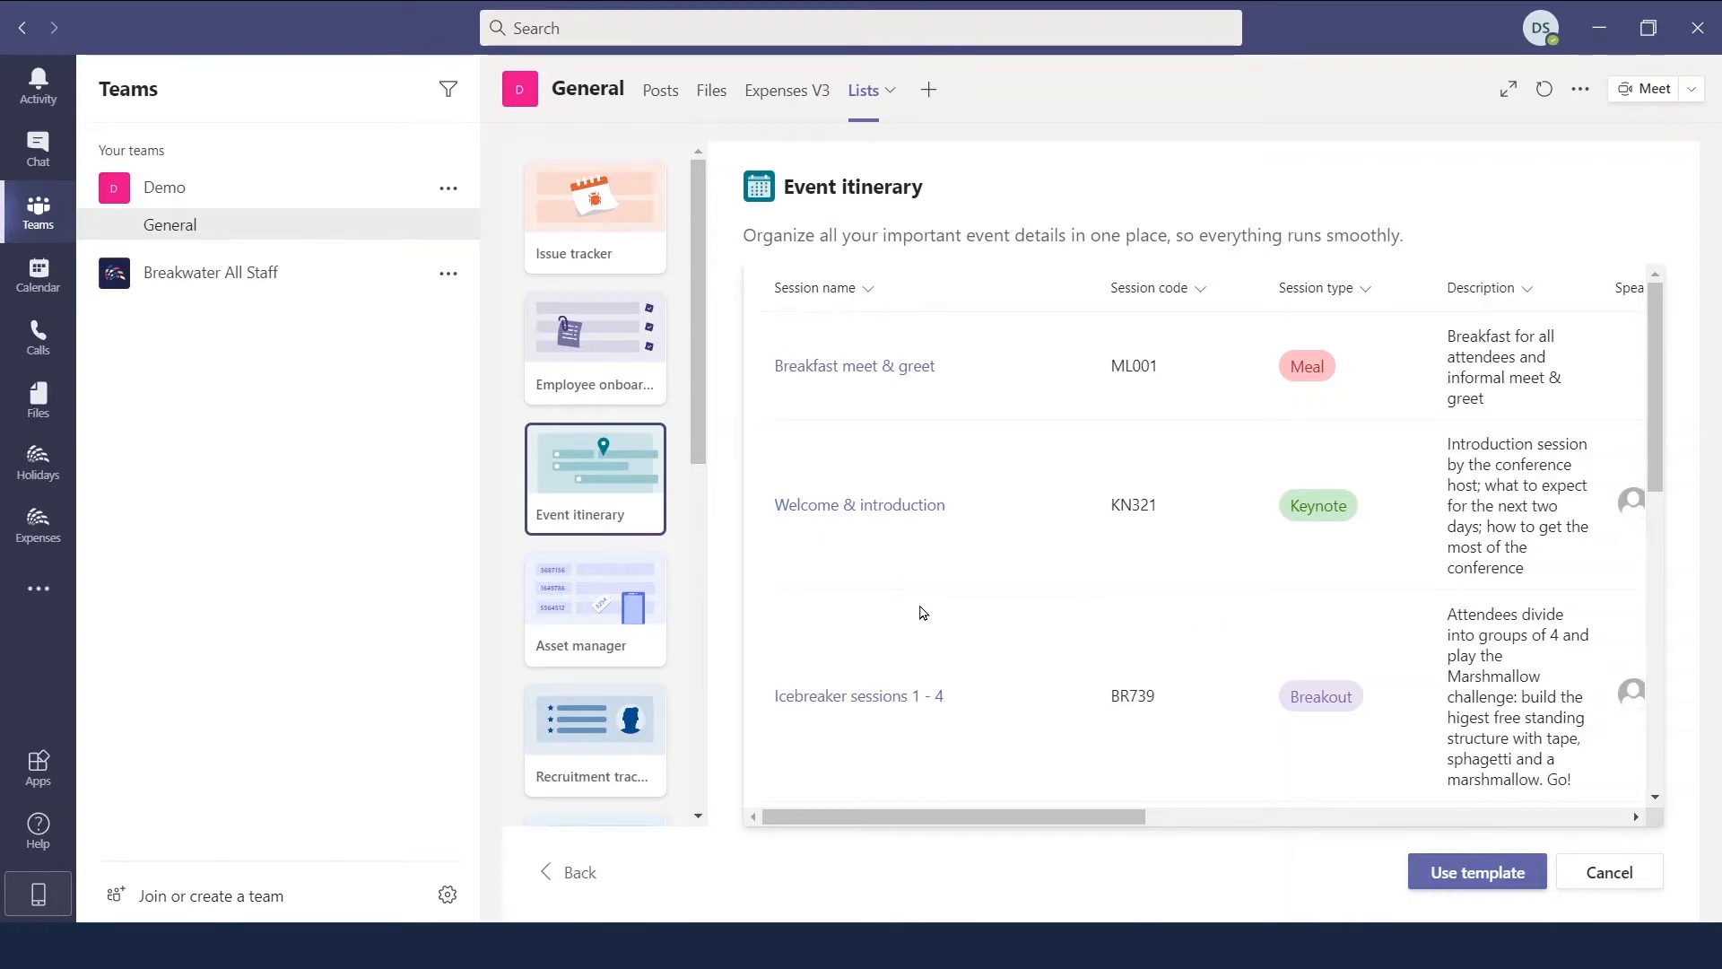
{"action": "left_click", "coordinate": [631, 372]}
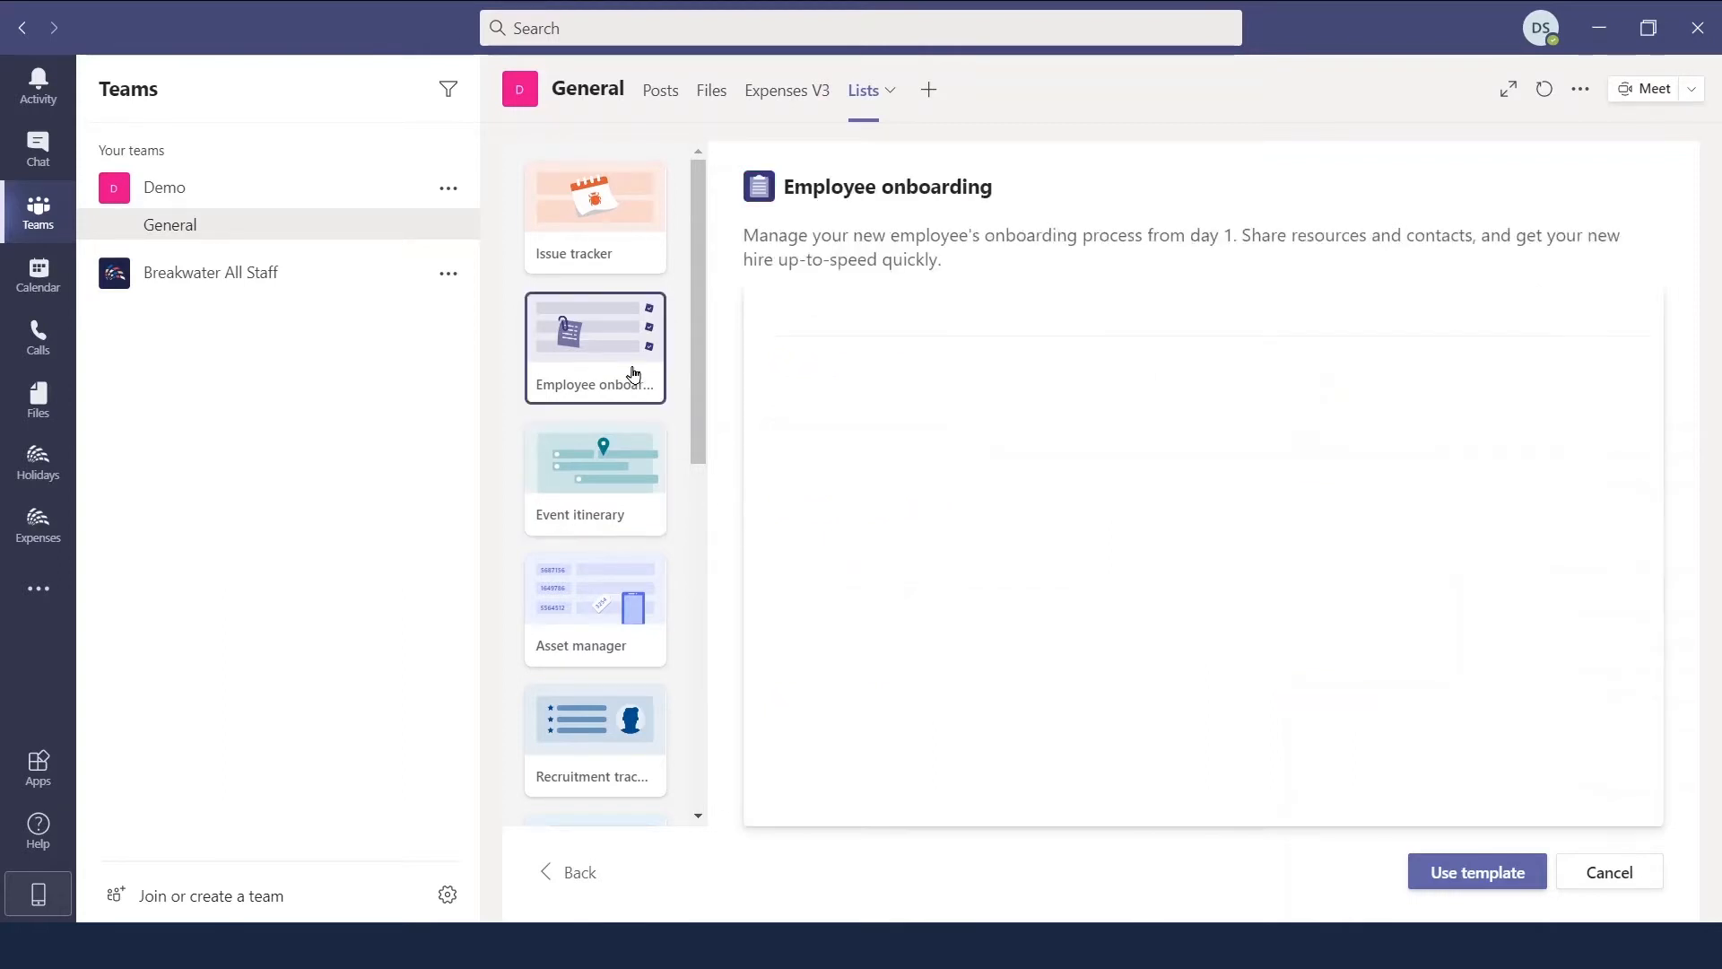
{"action": "left_click", "coordinate": [626, 611]}
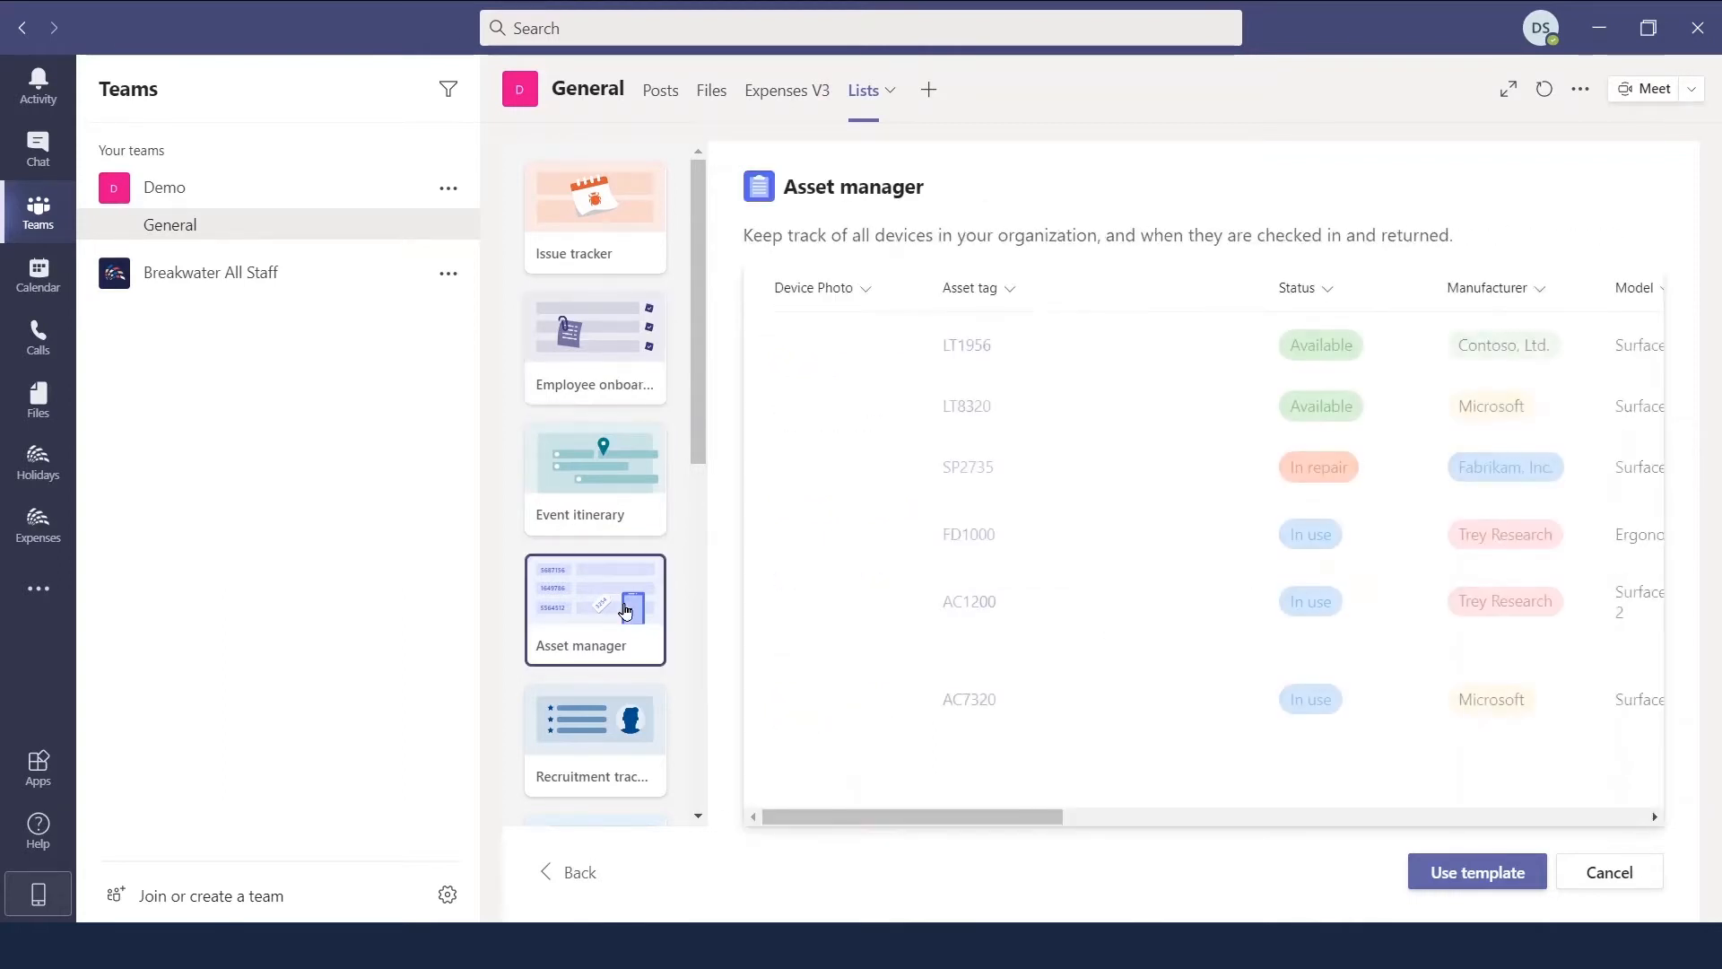
{"action": "left_click", "coordinate": [631, 485]}
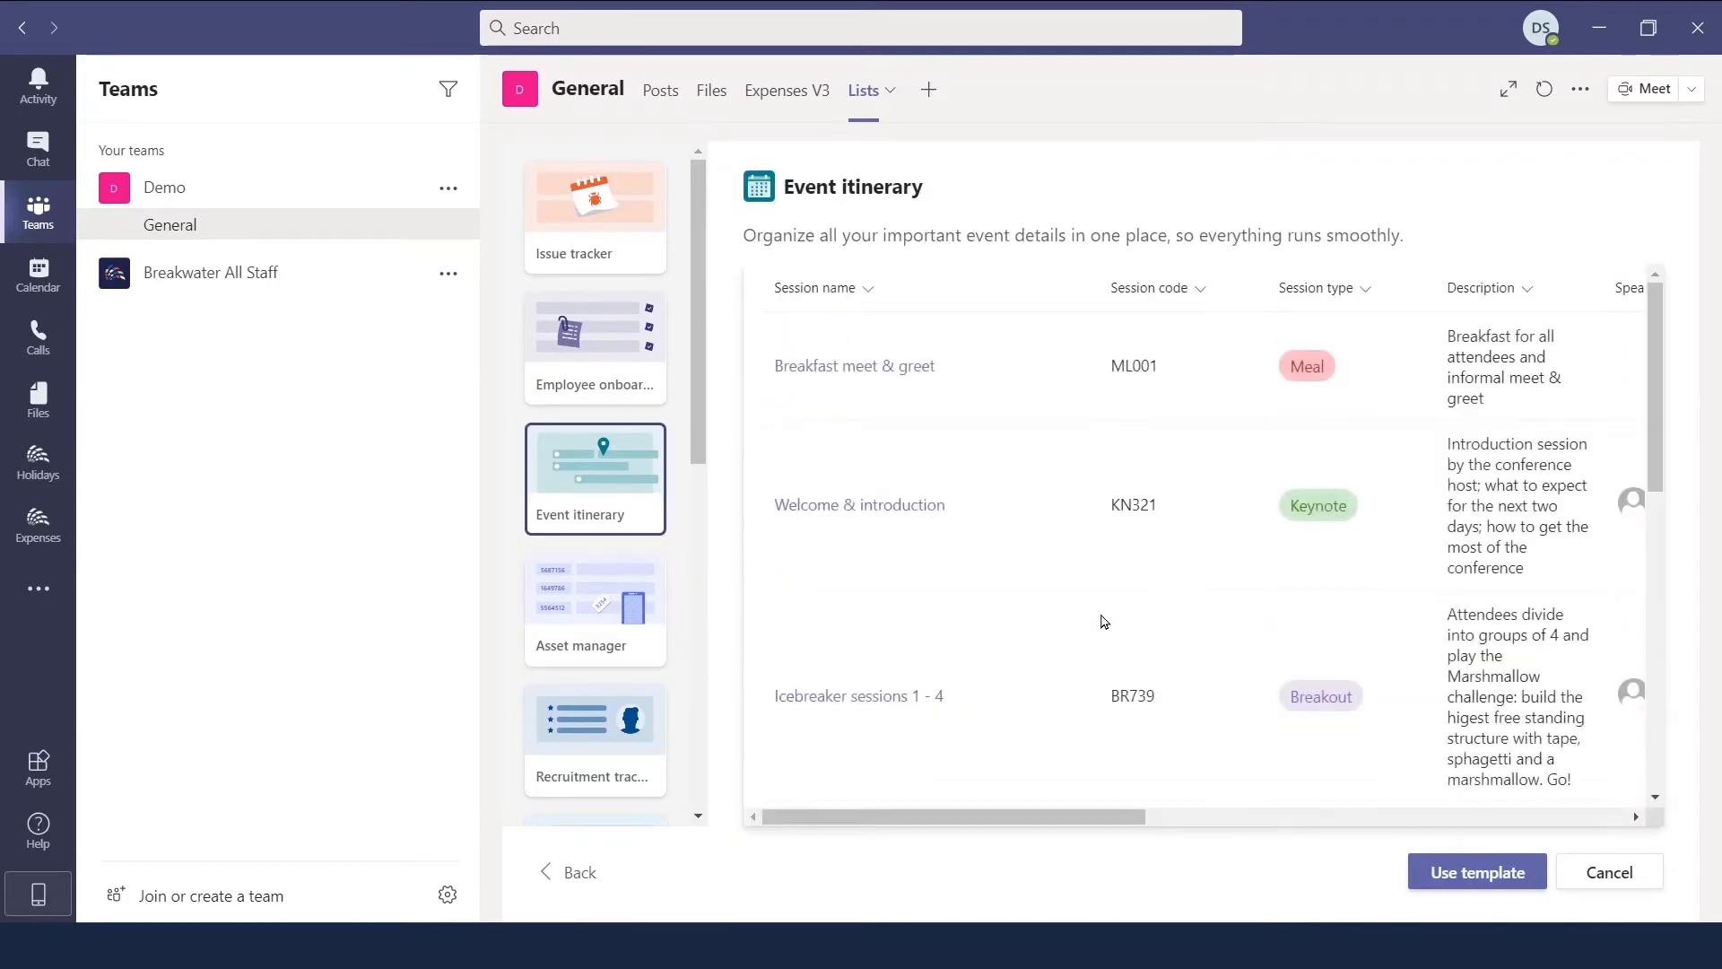
{"action": "left_click", "coordinate": [1530, 866]}
- Name the list "Cyber Conf 2020", give it the dark blue colour and the bug icon, and create it
{"action": "left_click_drag", "start_coordinate": [986, 366], "coordinate": [777, 364]}
{"action": "type", "text": "Cy"}
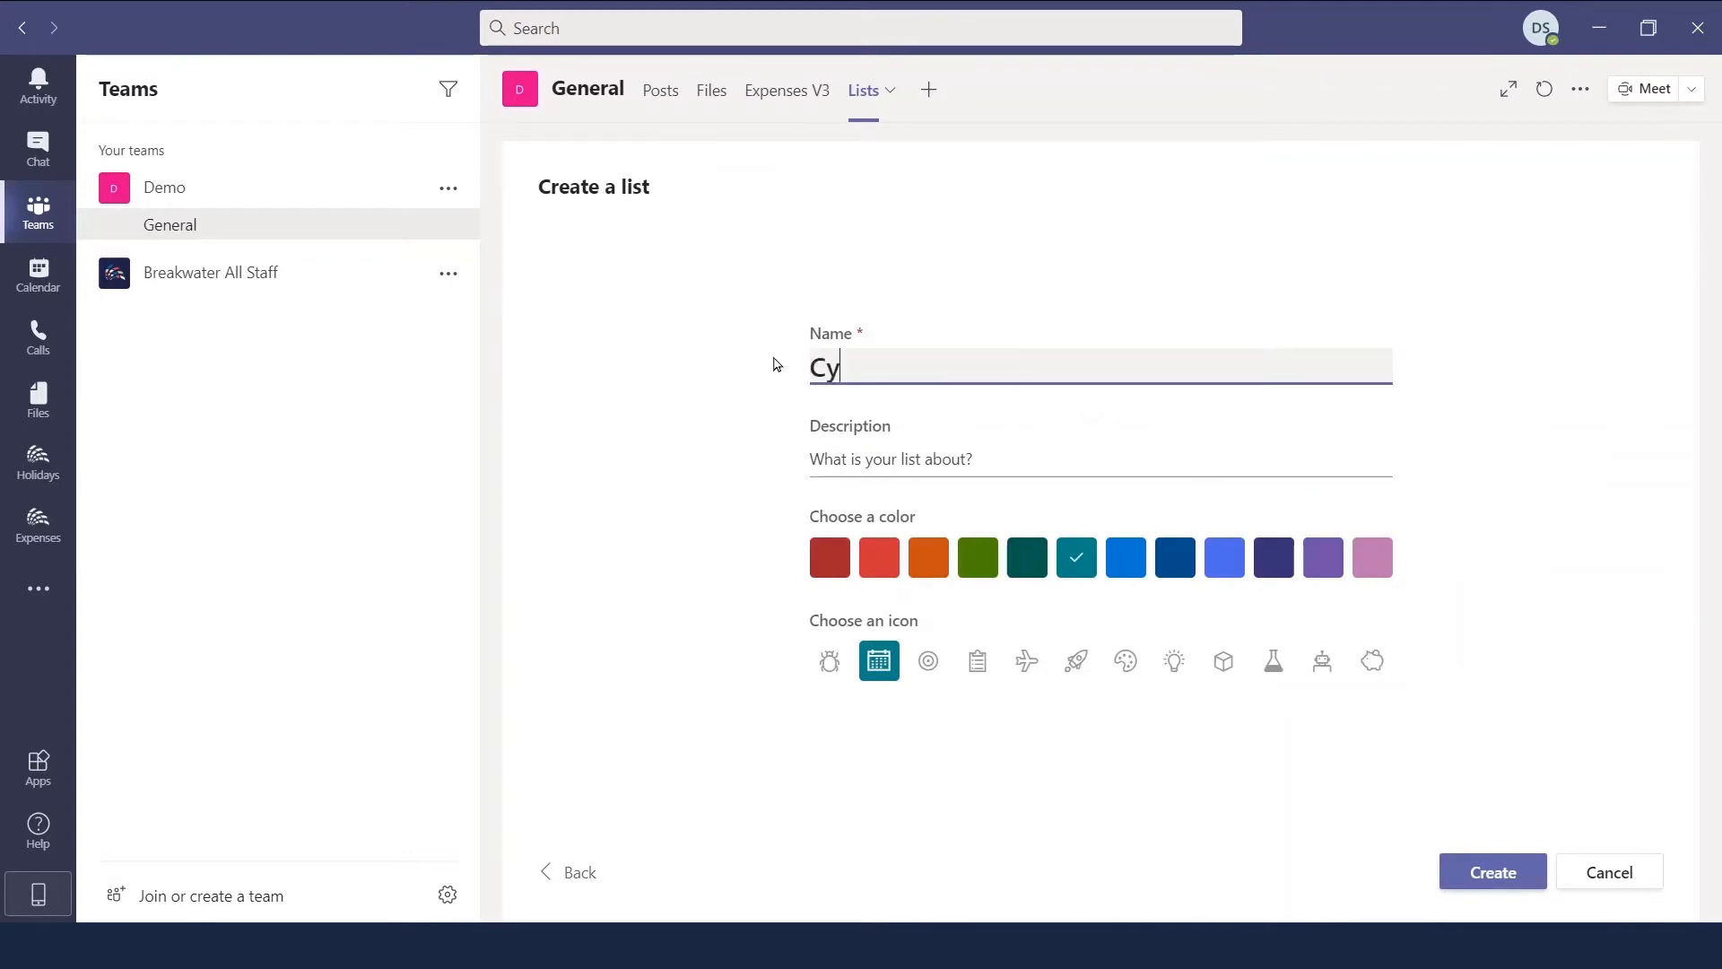
{"action": "type", "text": "ber Conf 2020"}
{"action": "left_click", "coordinate": [990, 457]}
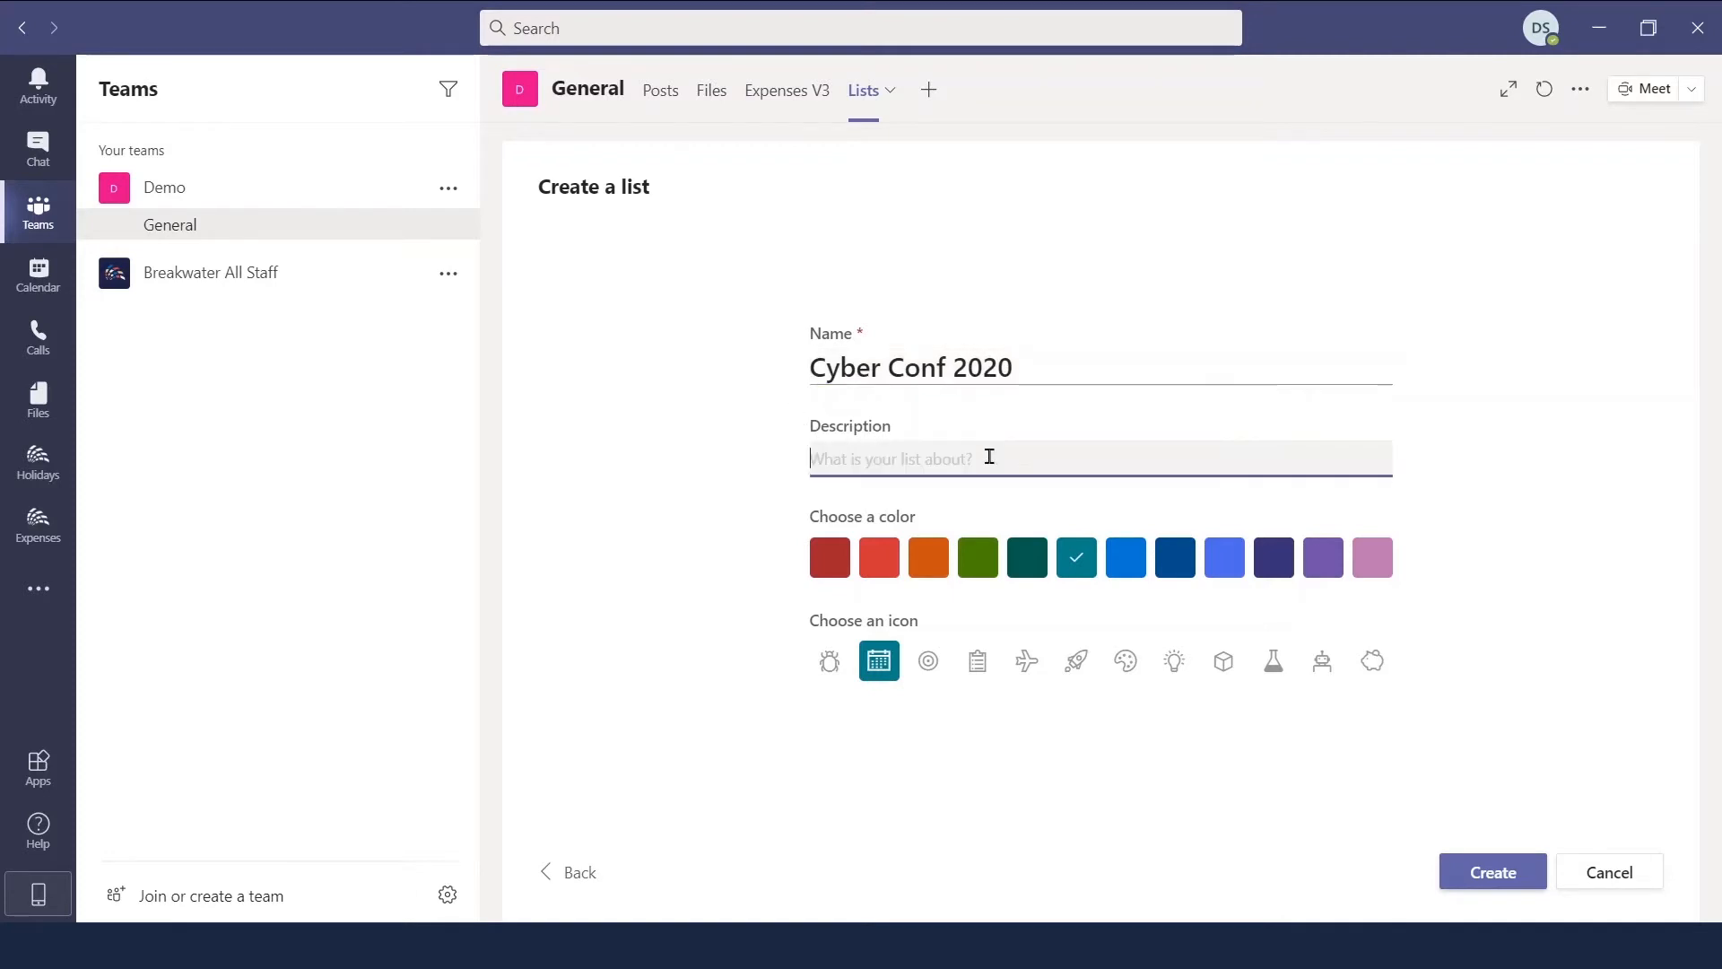
{"action": "left_click", "coordinate": [1272, 560]}
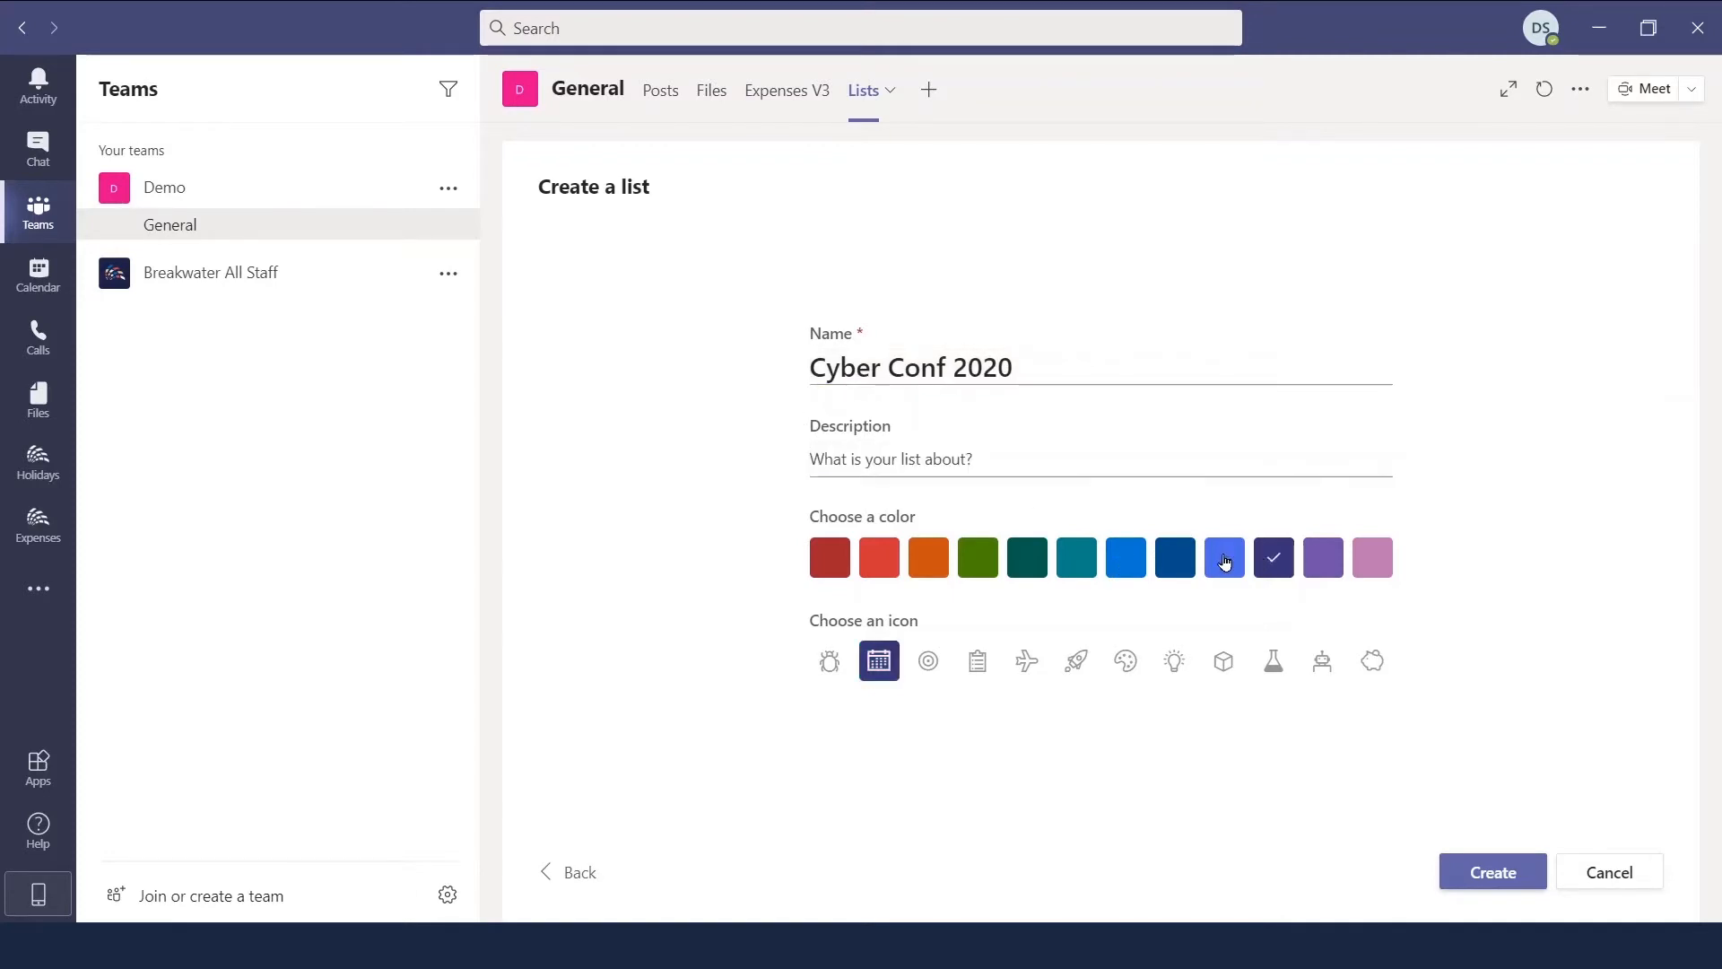
{"action": "left_click", "coordinate": [837, 662]}
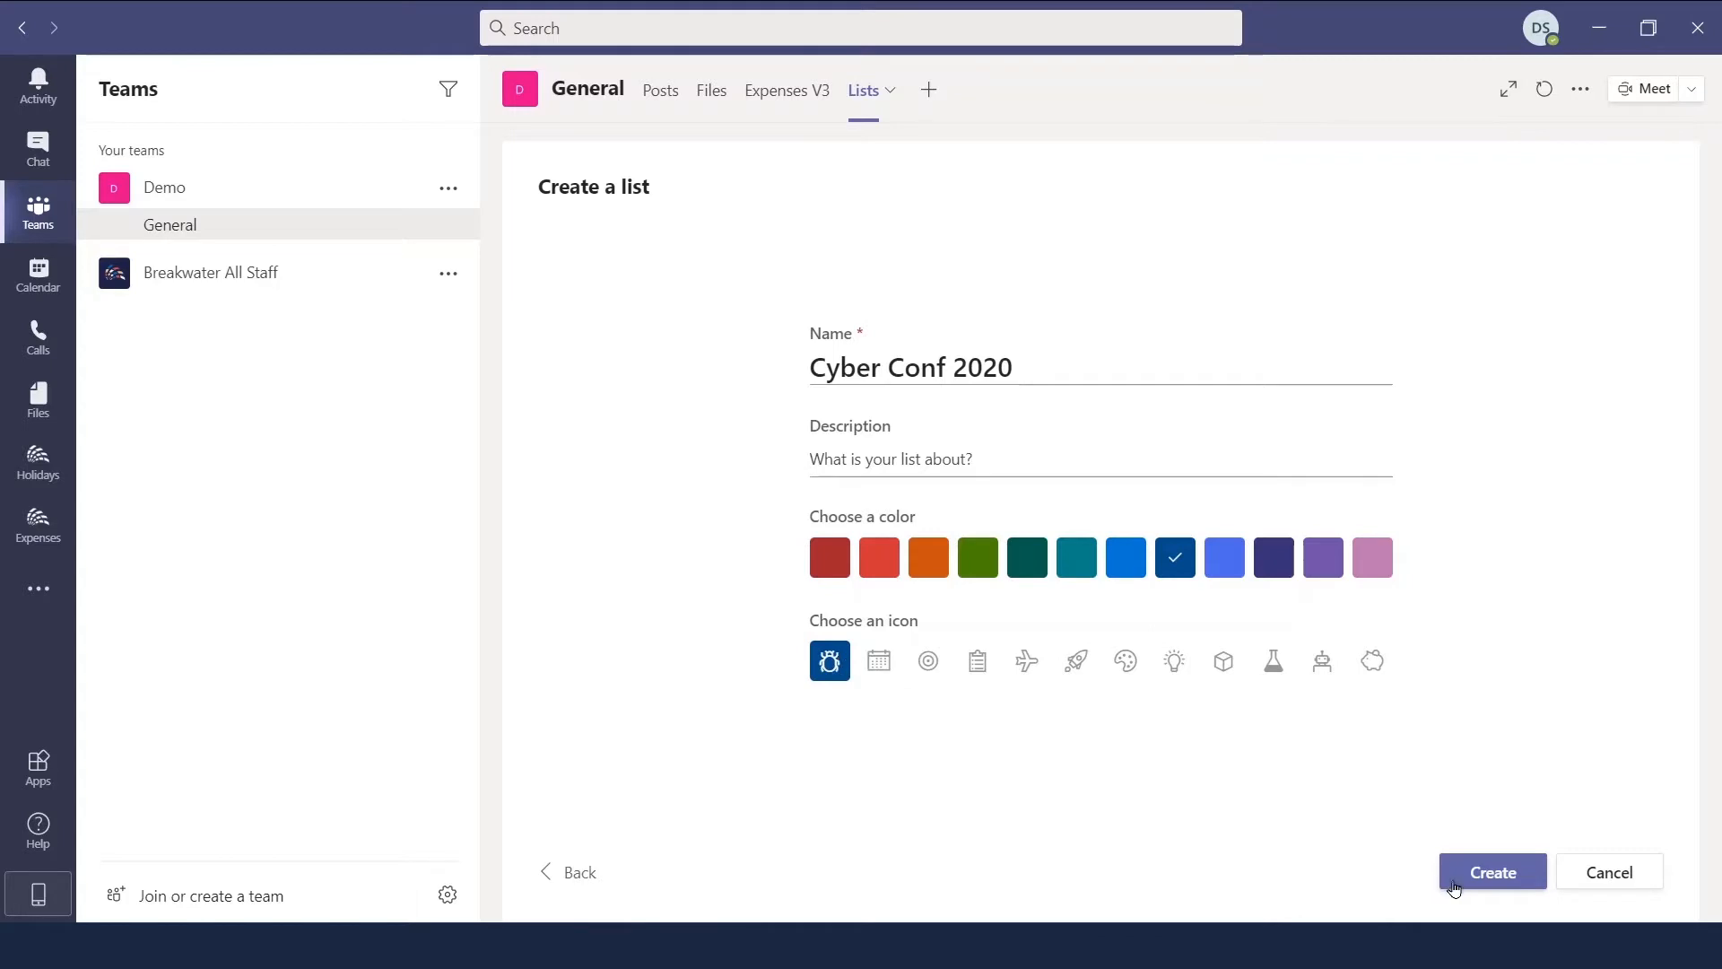
{"action": "left_click", "coordinate": [1460, 878]}
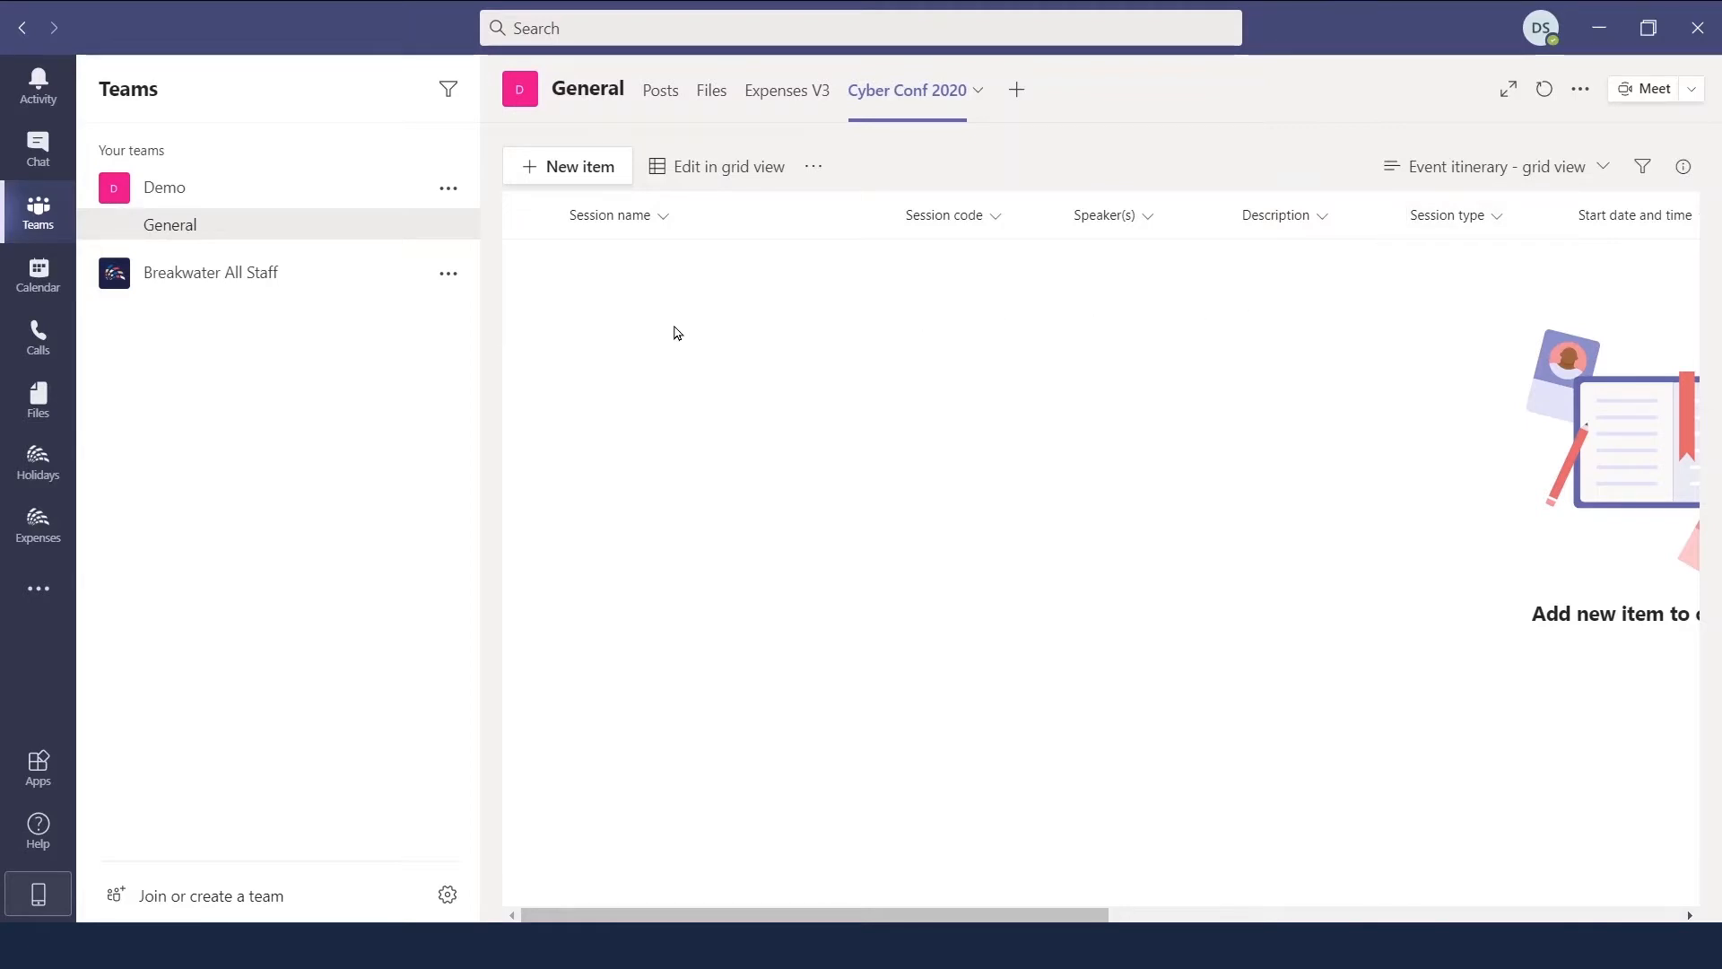
- Start adding a new item to the Cyber Conf 2020 list
{"action": "left_click", "coordinate": [621, 170]}
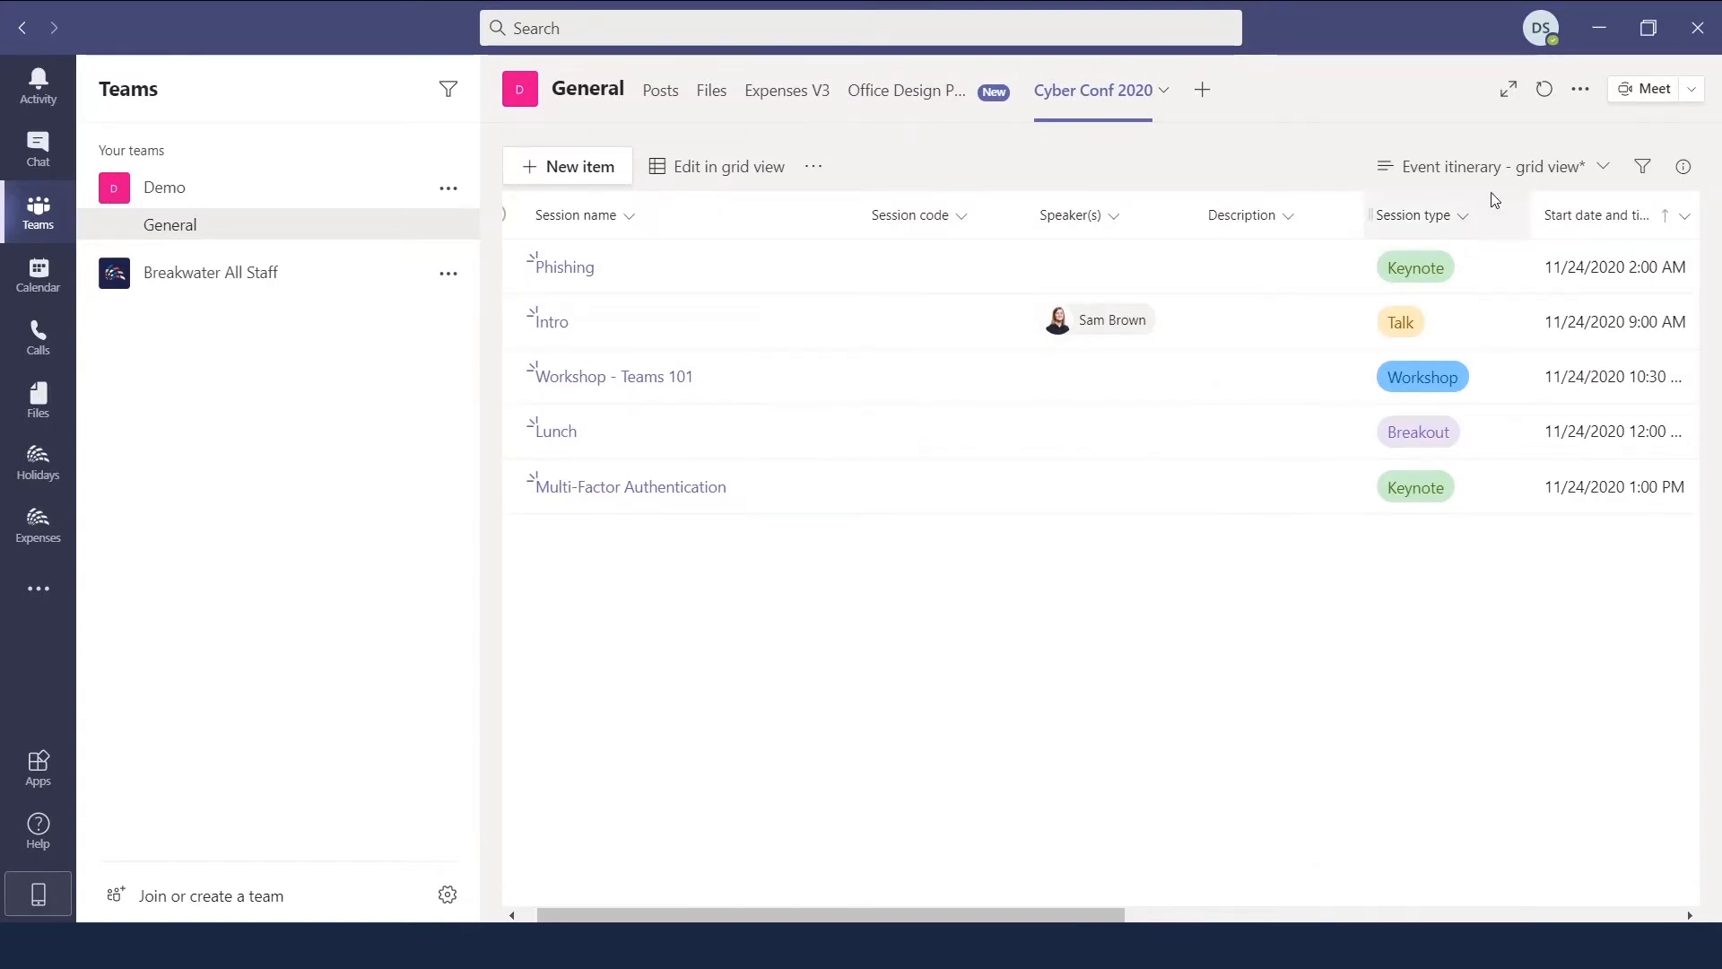
- In the expanded Cyber Conf 2020 list, sort the sessions by Session name from A to Z and group them by Session type
{"action": "left_click", "coordinate": [1510, 91]}
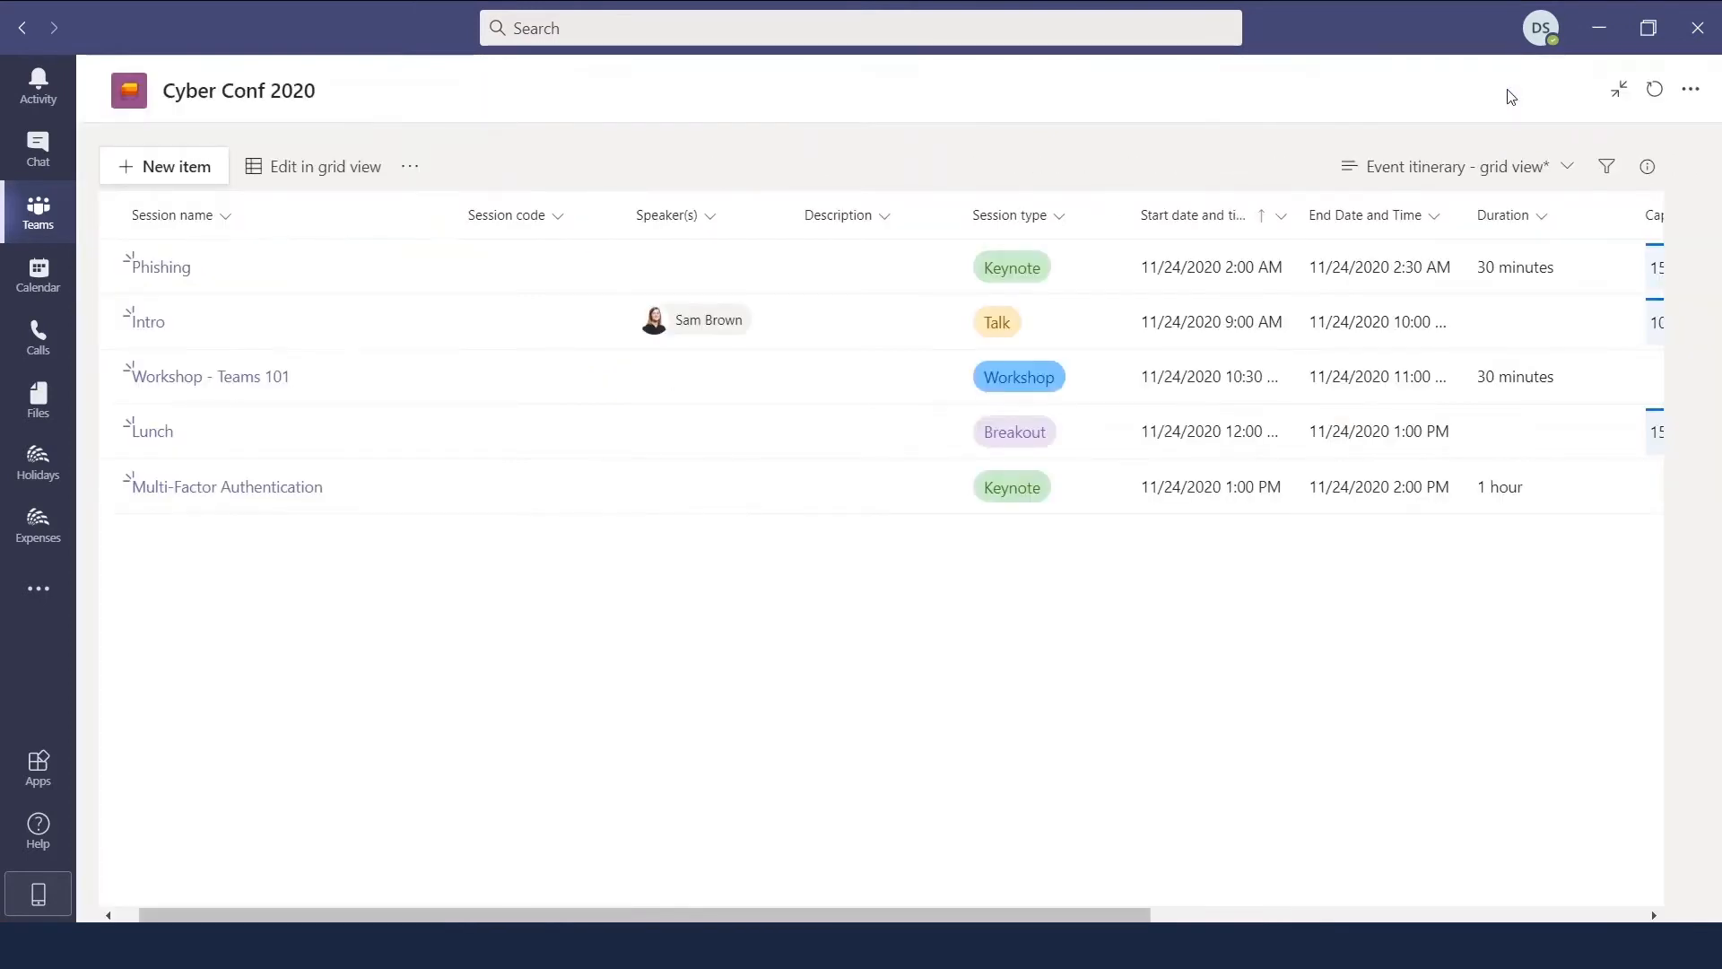
{"action": "left_click", "coordinate": [225, 217]}
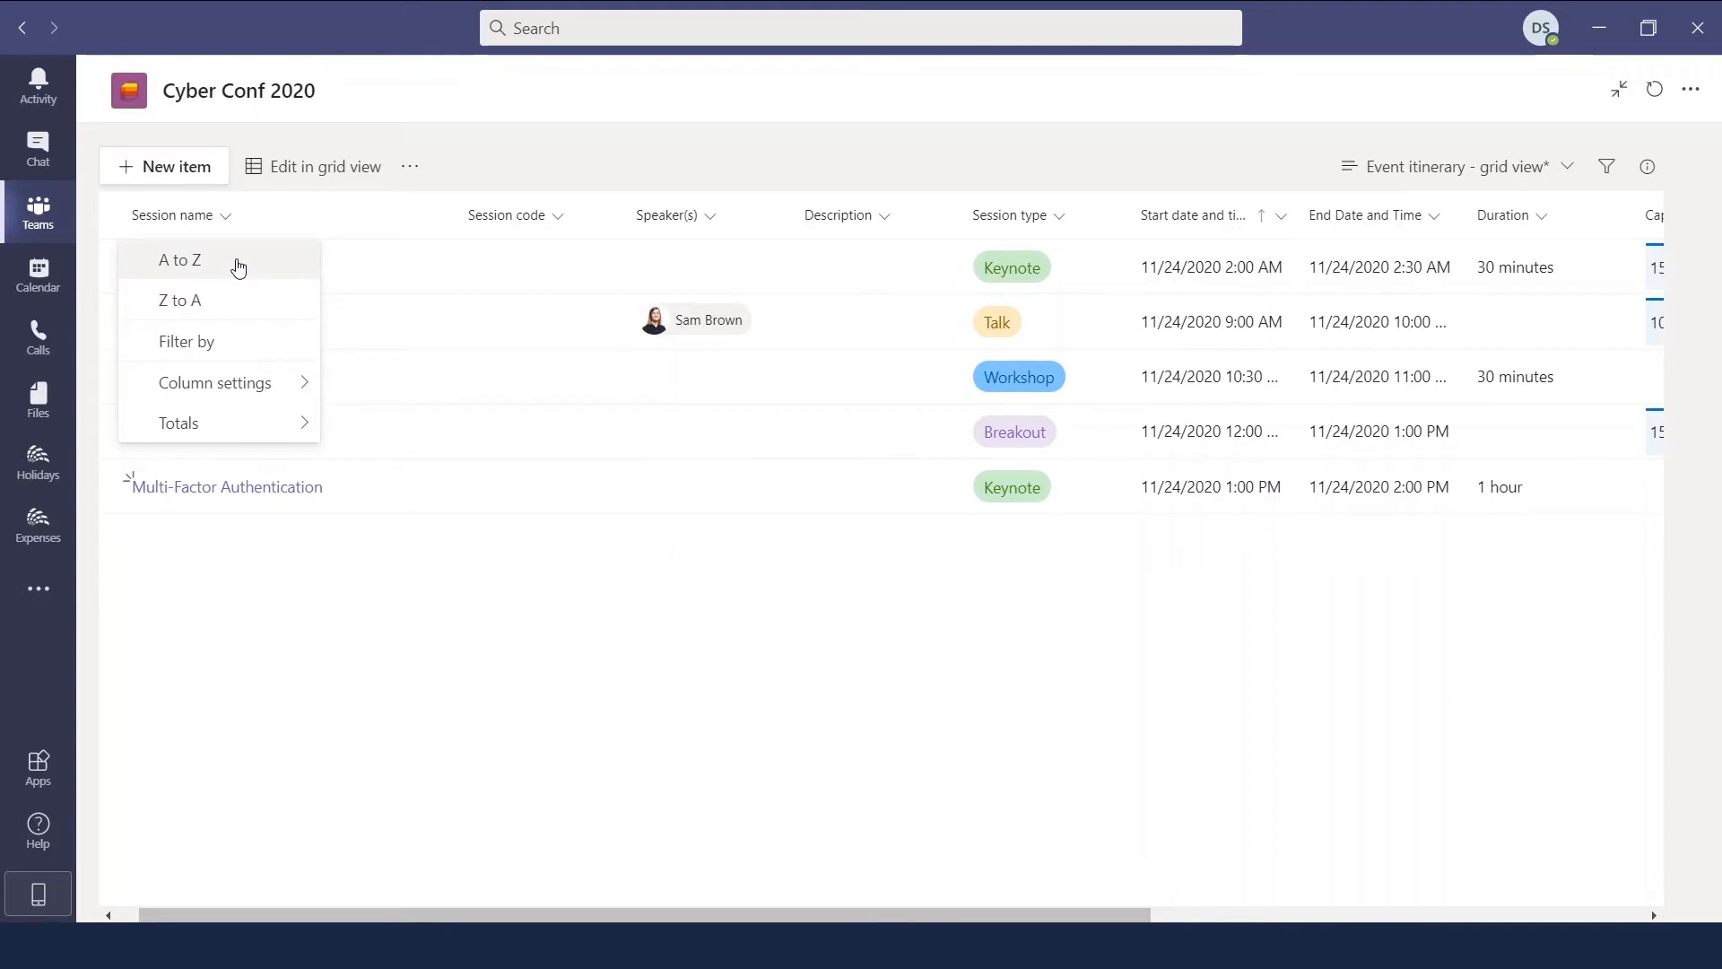
{"action": "left_click", "coordinate": [238, 268]}
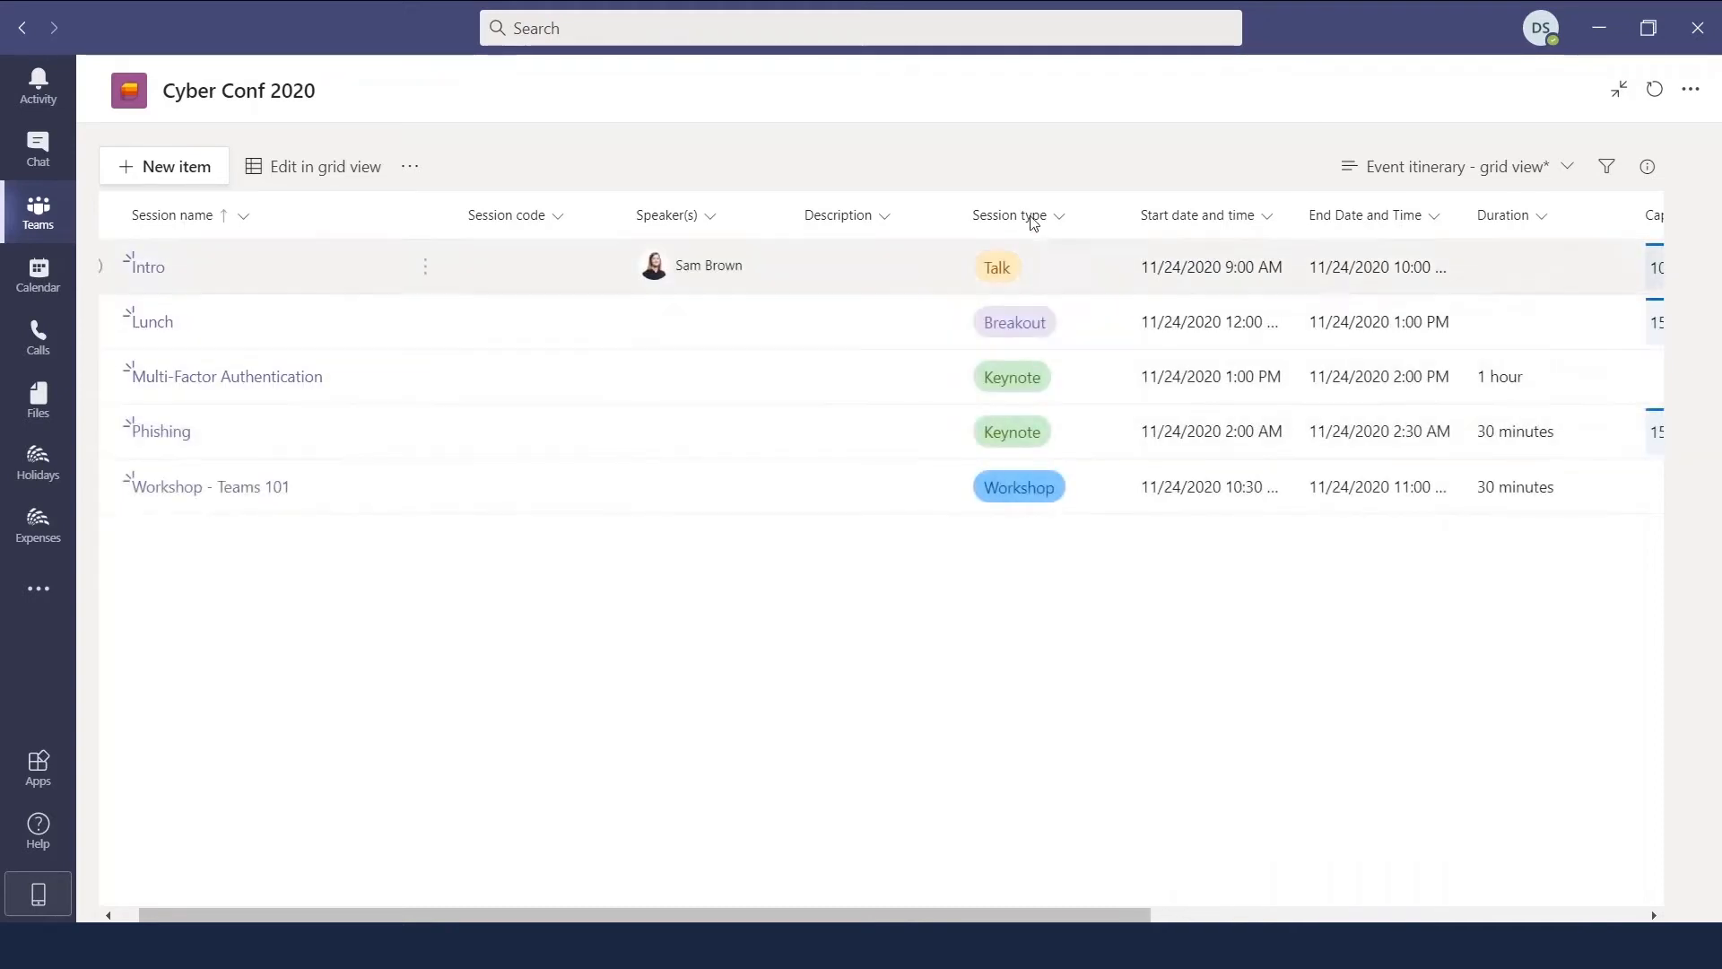
{"action": "left_click", "coordinate": [1062, 216]}
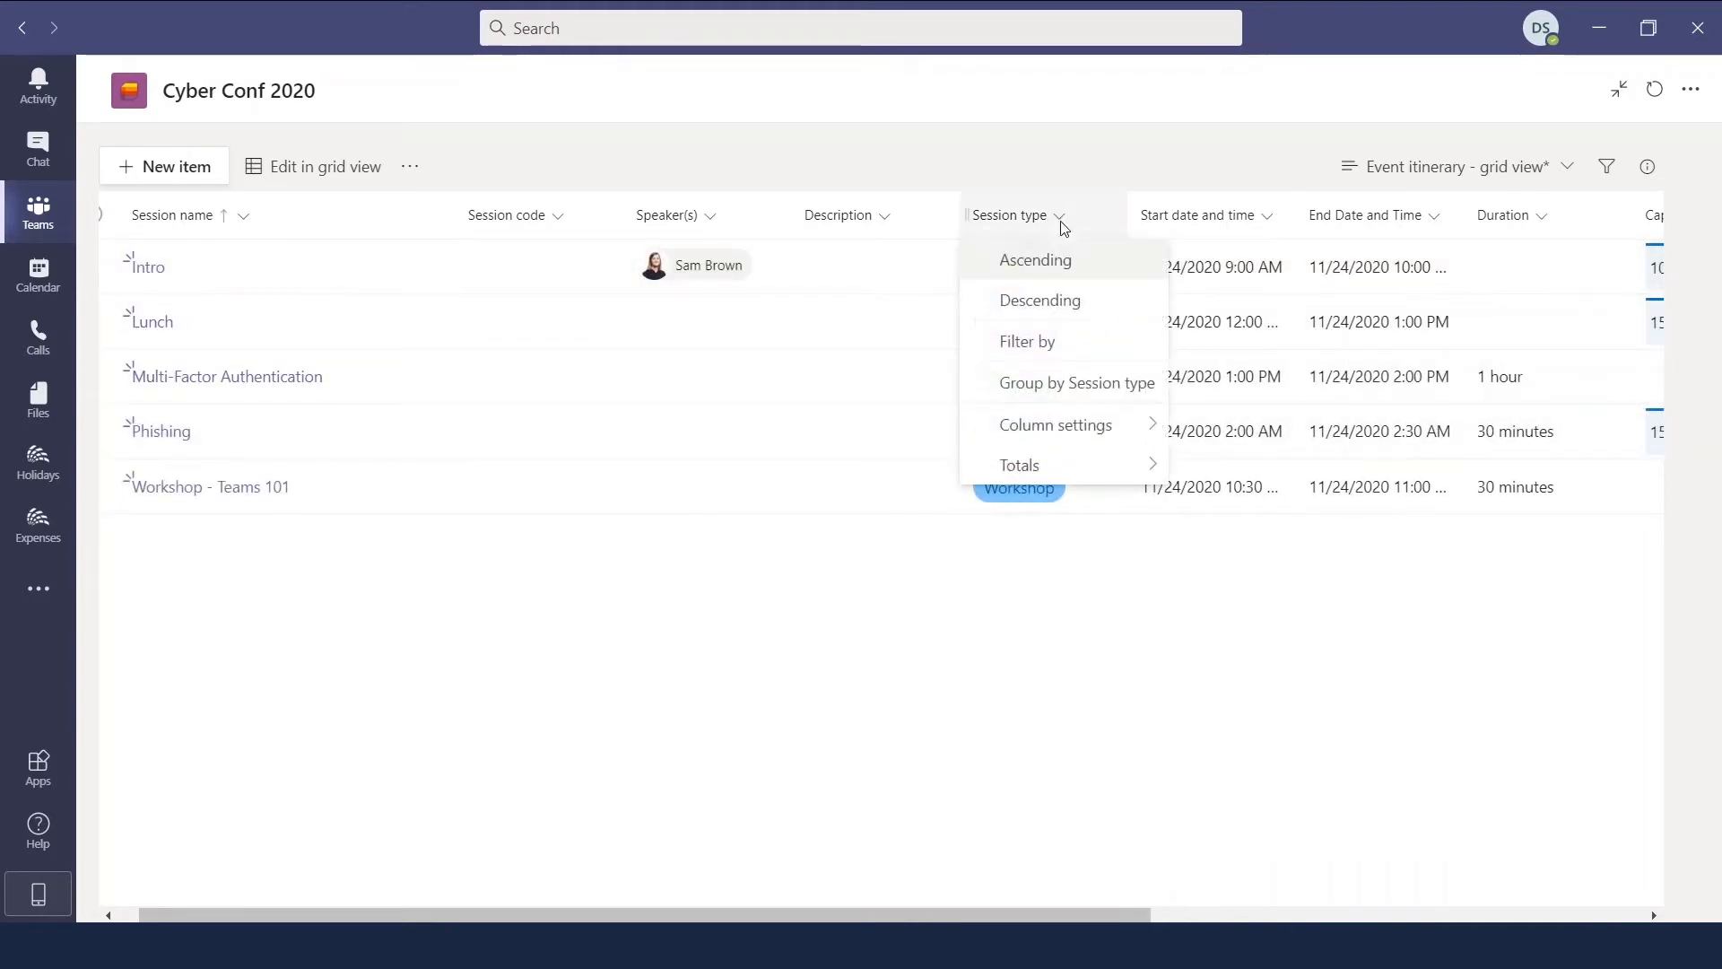
{"action": "left_click", "coordinate": [1063, 377]}
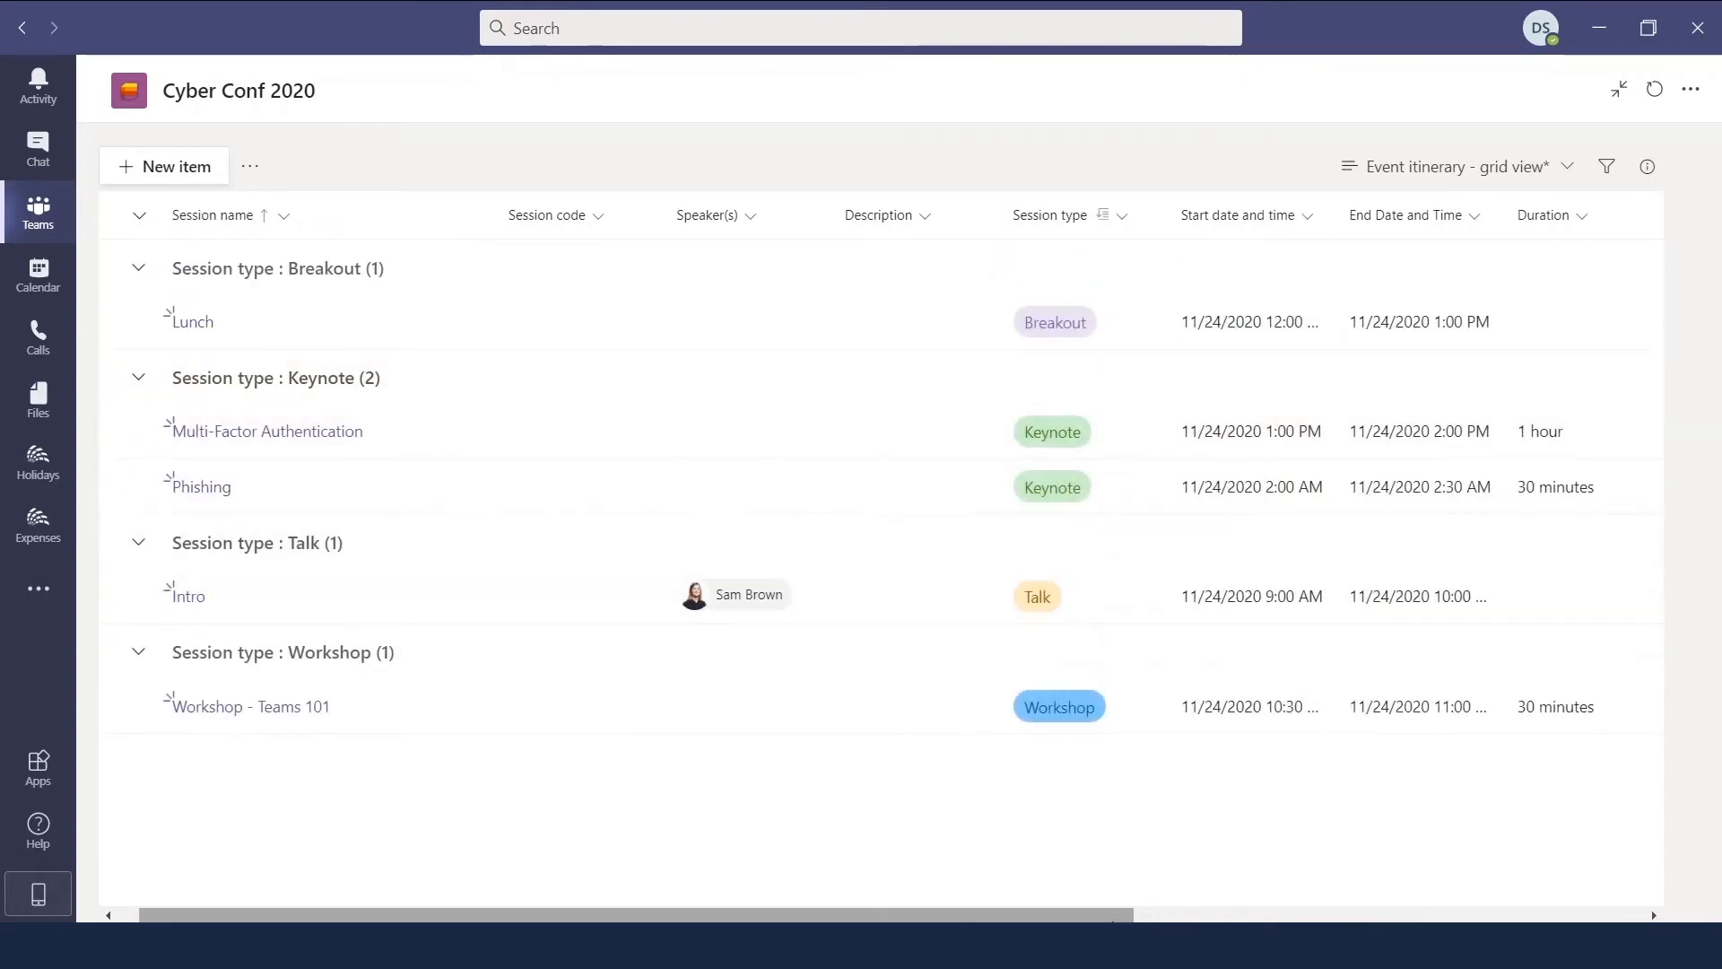
- Review the column types available for adding to the list and the column settings of the Notes column
{"action": "scroll", "coordinate": [1464, 904], "scroll_direction": "right", "scroll_amount": 3}
{"action": "scroll", "coordinate": [1464, 904], "scroll_direction": "right", "scroll_amount": 3}
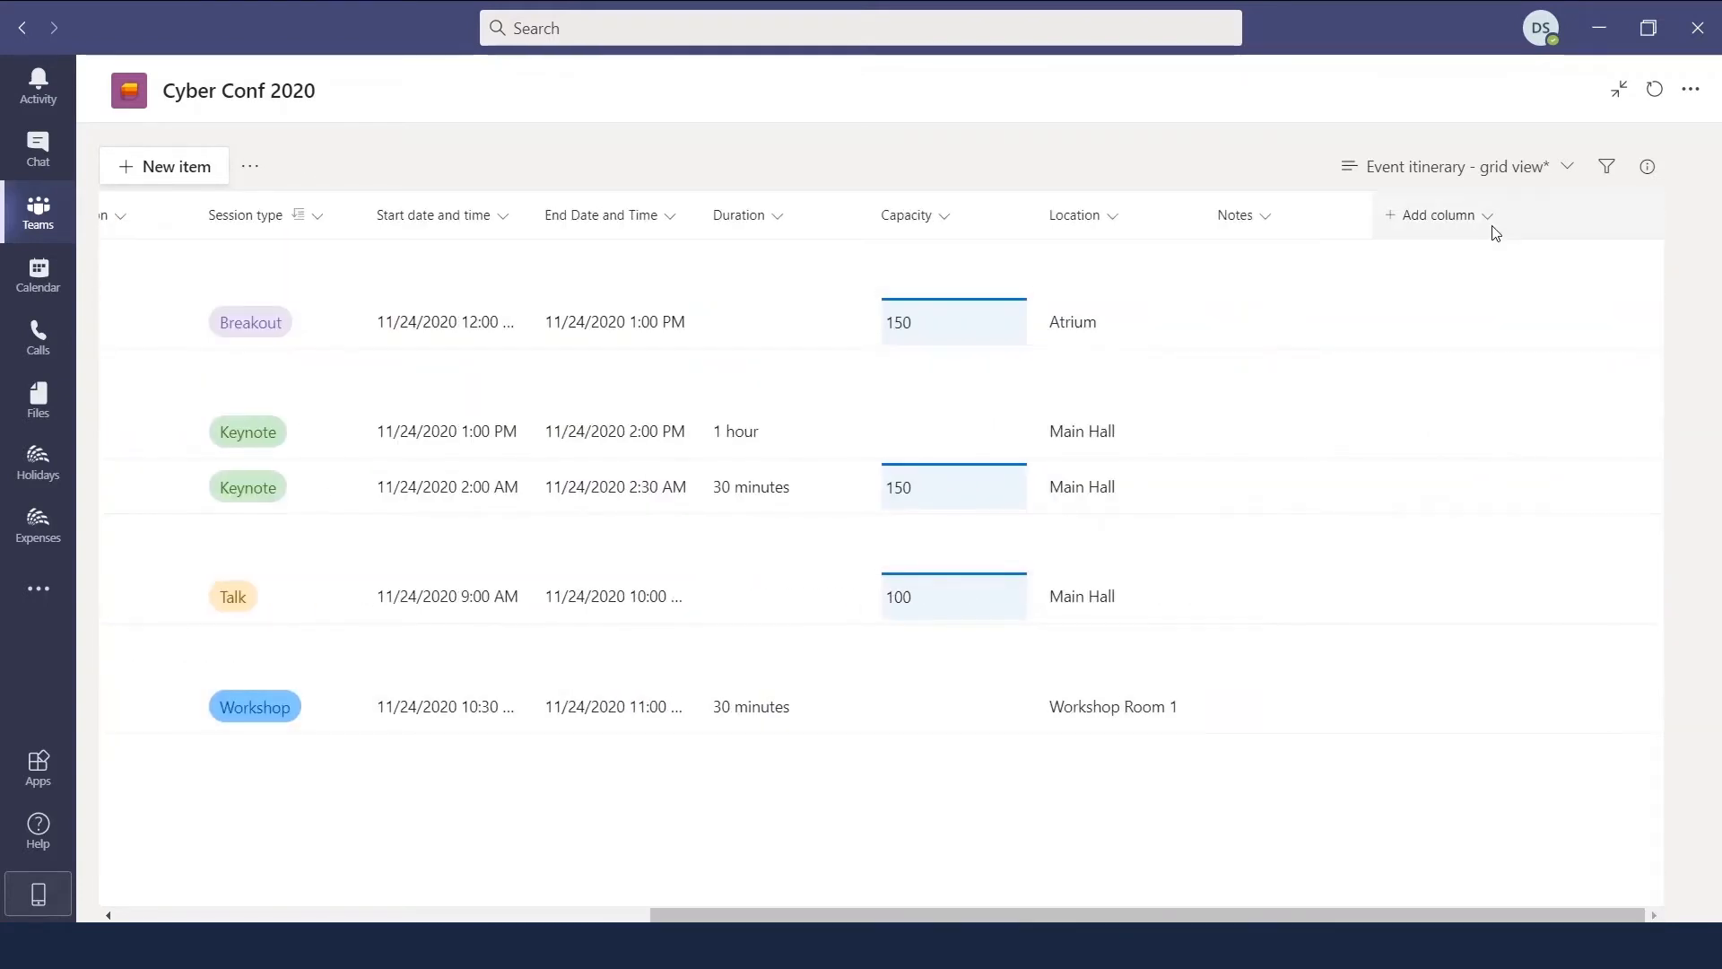
{"action": "left_click", "coordinate": [1489, 216]}
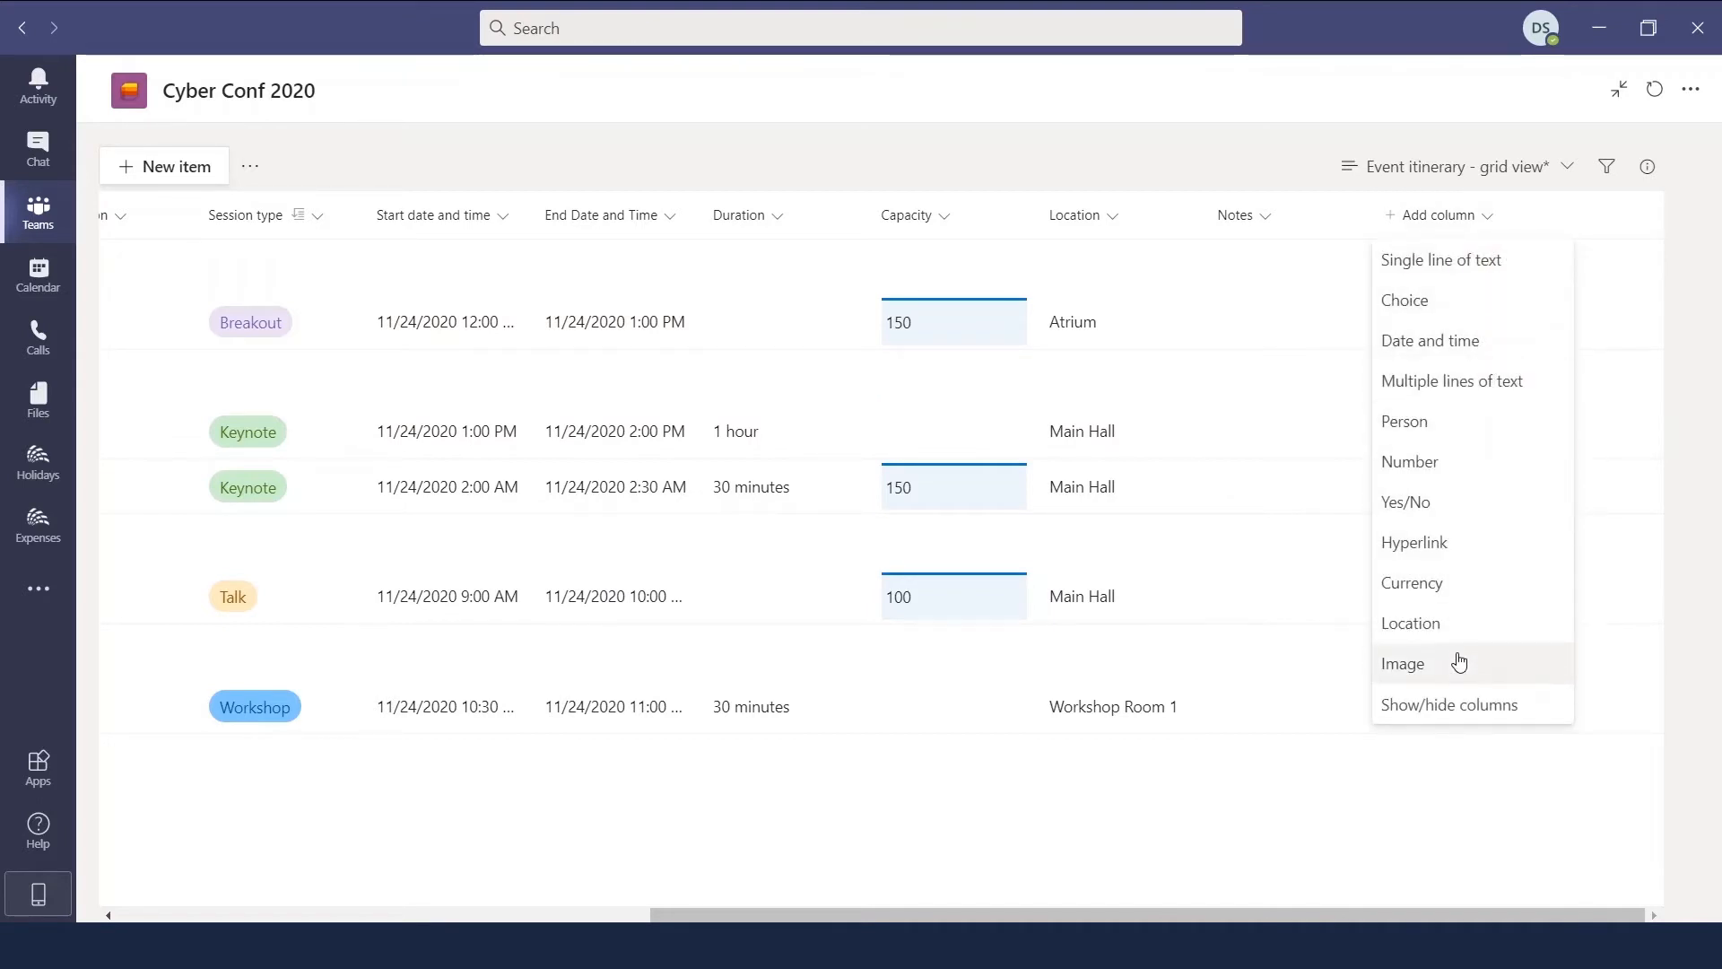
{"action": "left_click", "coordinate": [1267, 217]}
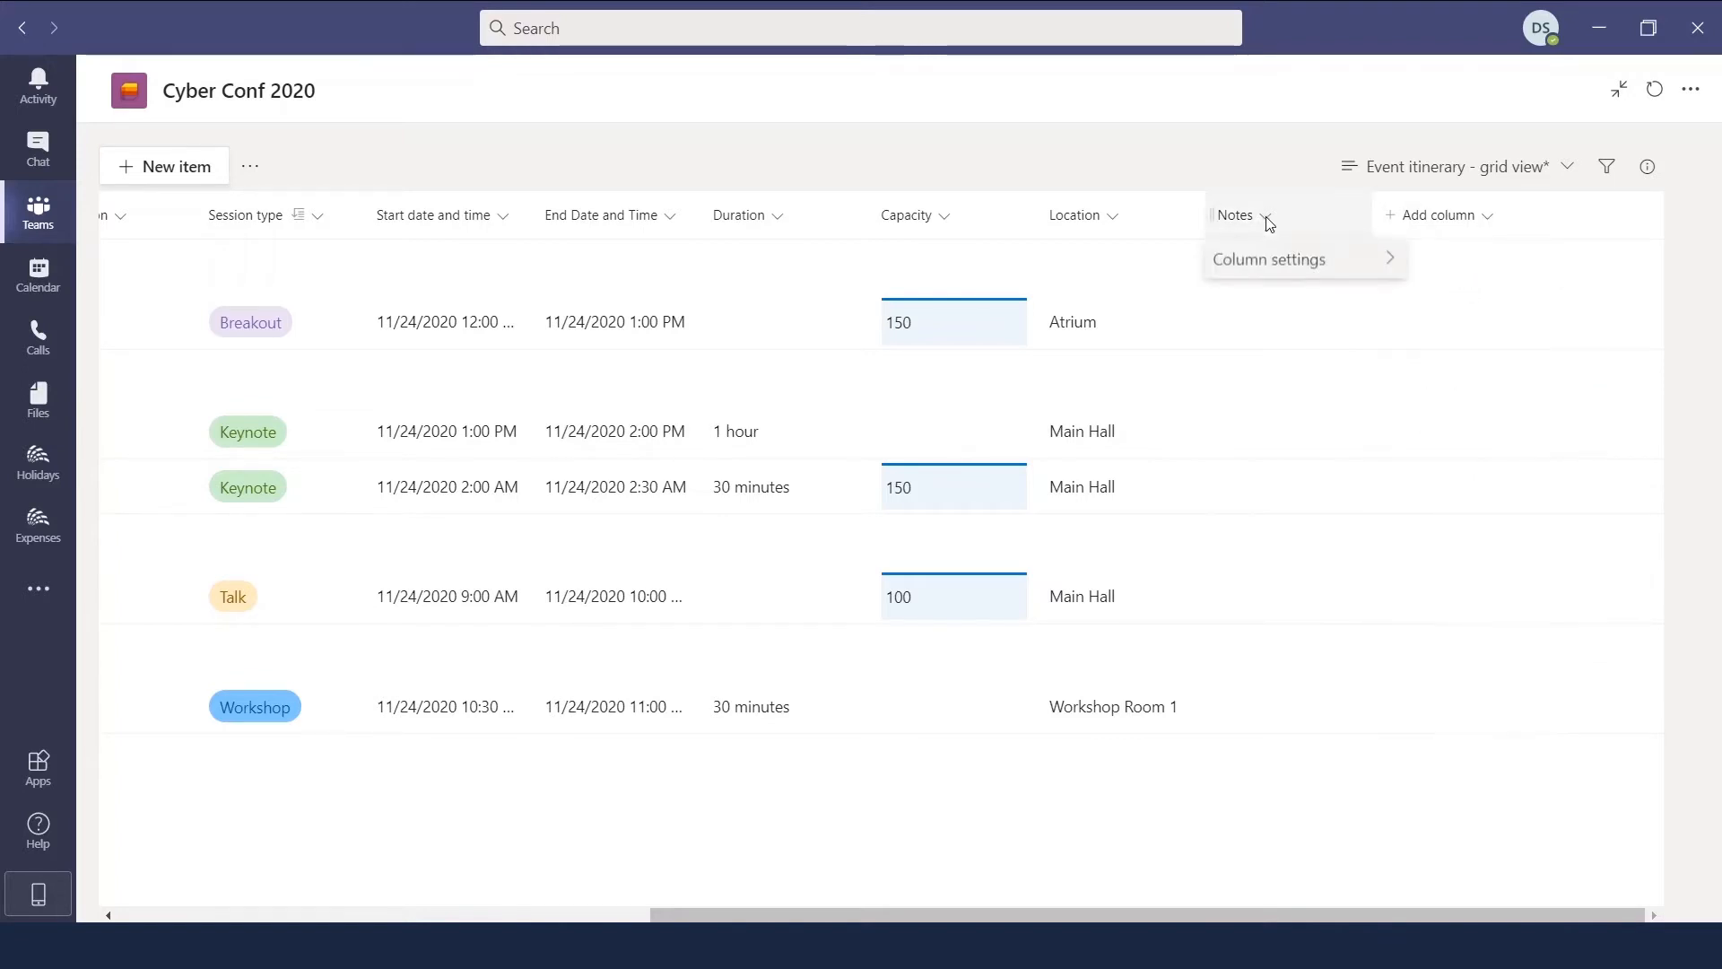
{"action": "left_click", "coordinate": [1281, 269]}
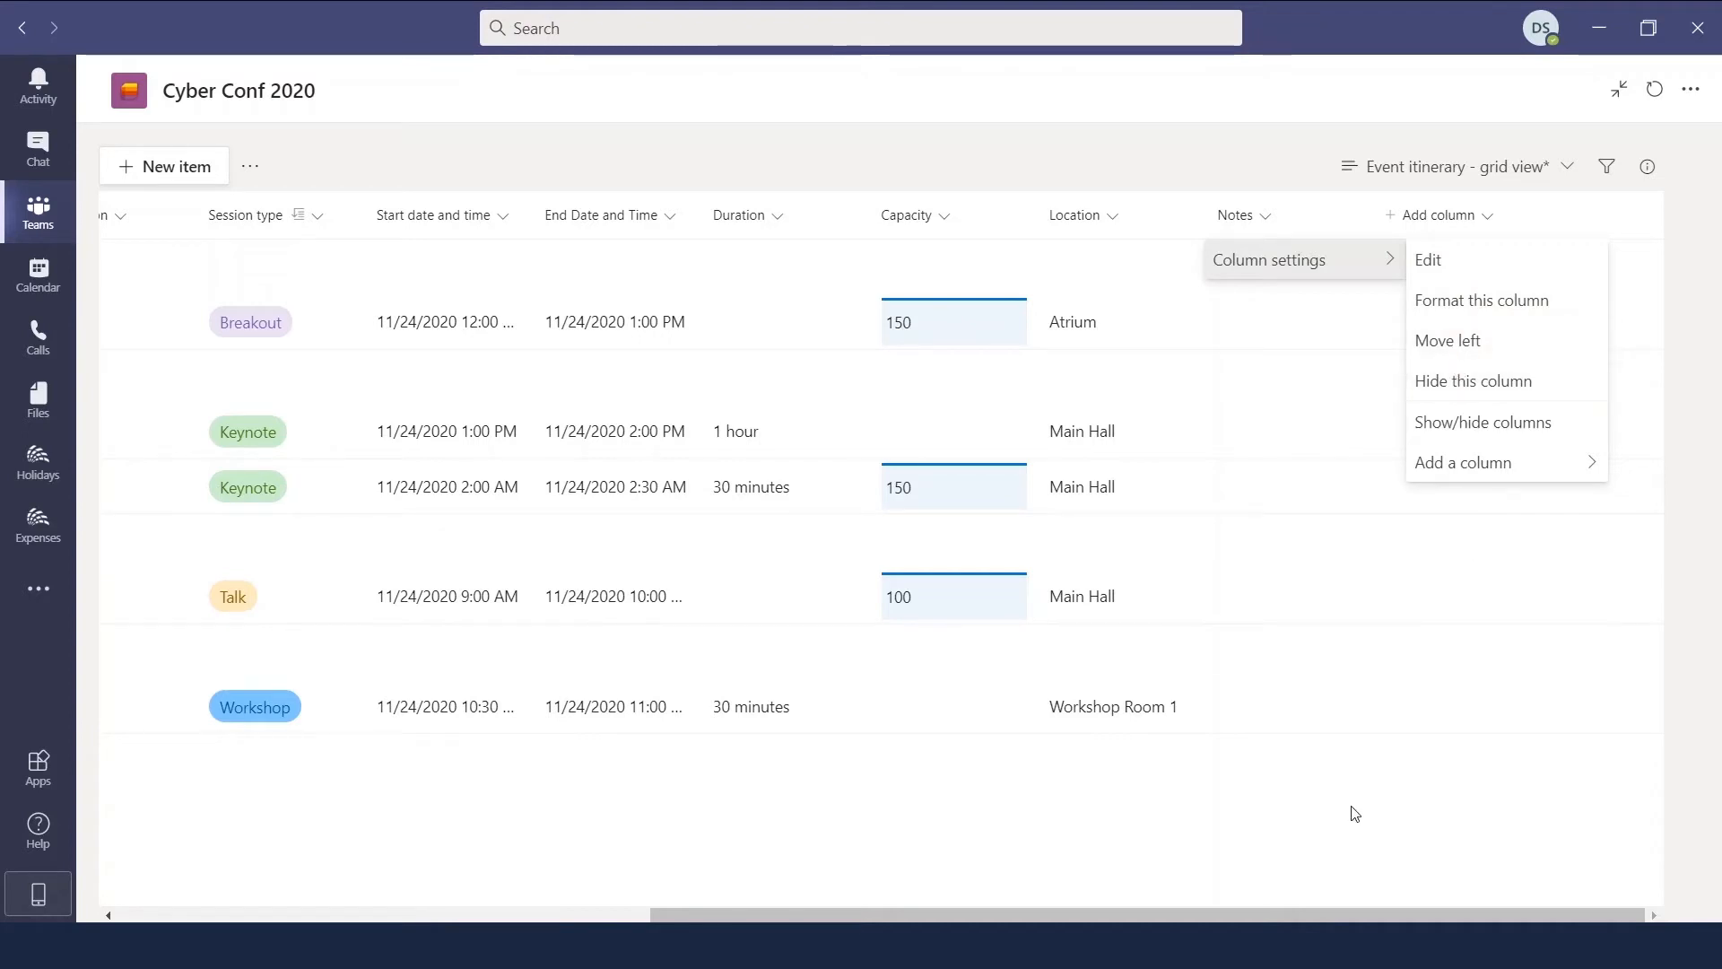
{"action": "left_click", "coordinate": [1320, 806]}
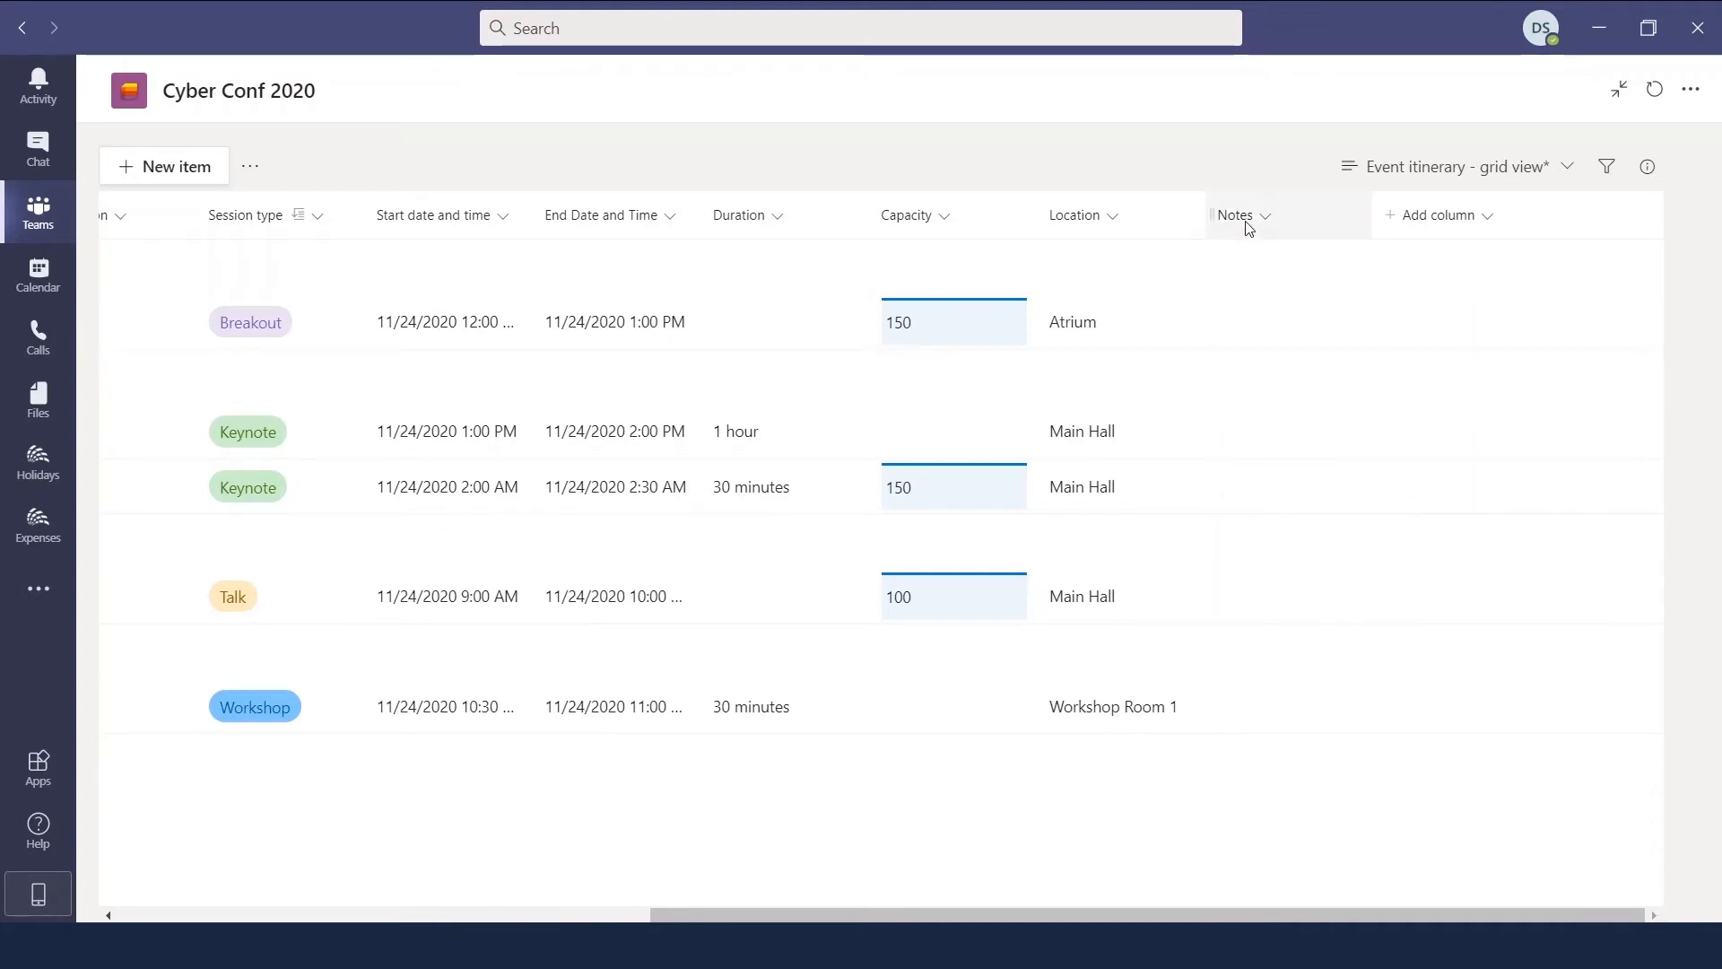
- Move the Notes column in front of the Location column and return to the start of the list
{"action": "left_click_drag", "start_coordinate": [1242, 218], "coordinate": [1083, 216]}
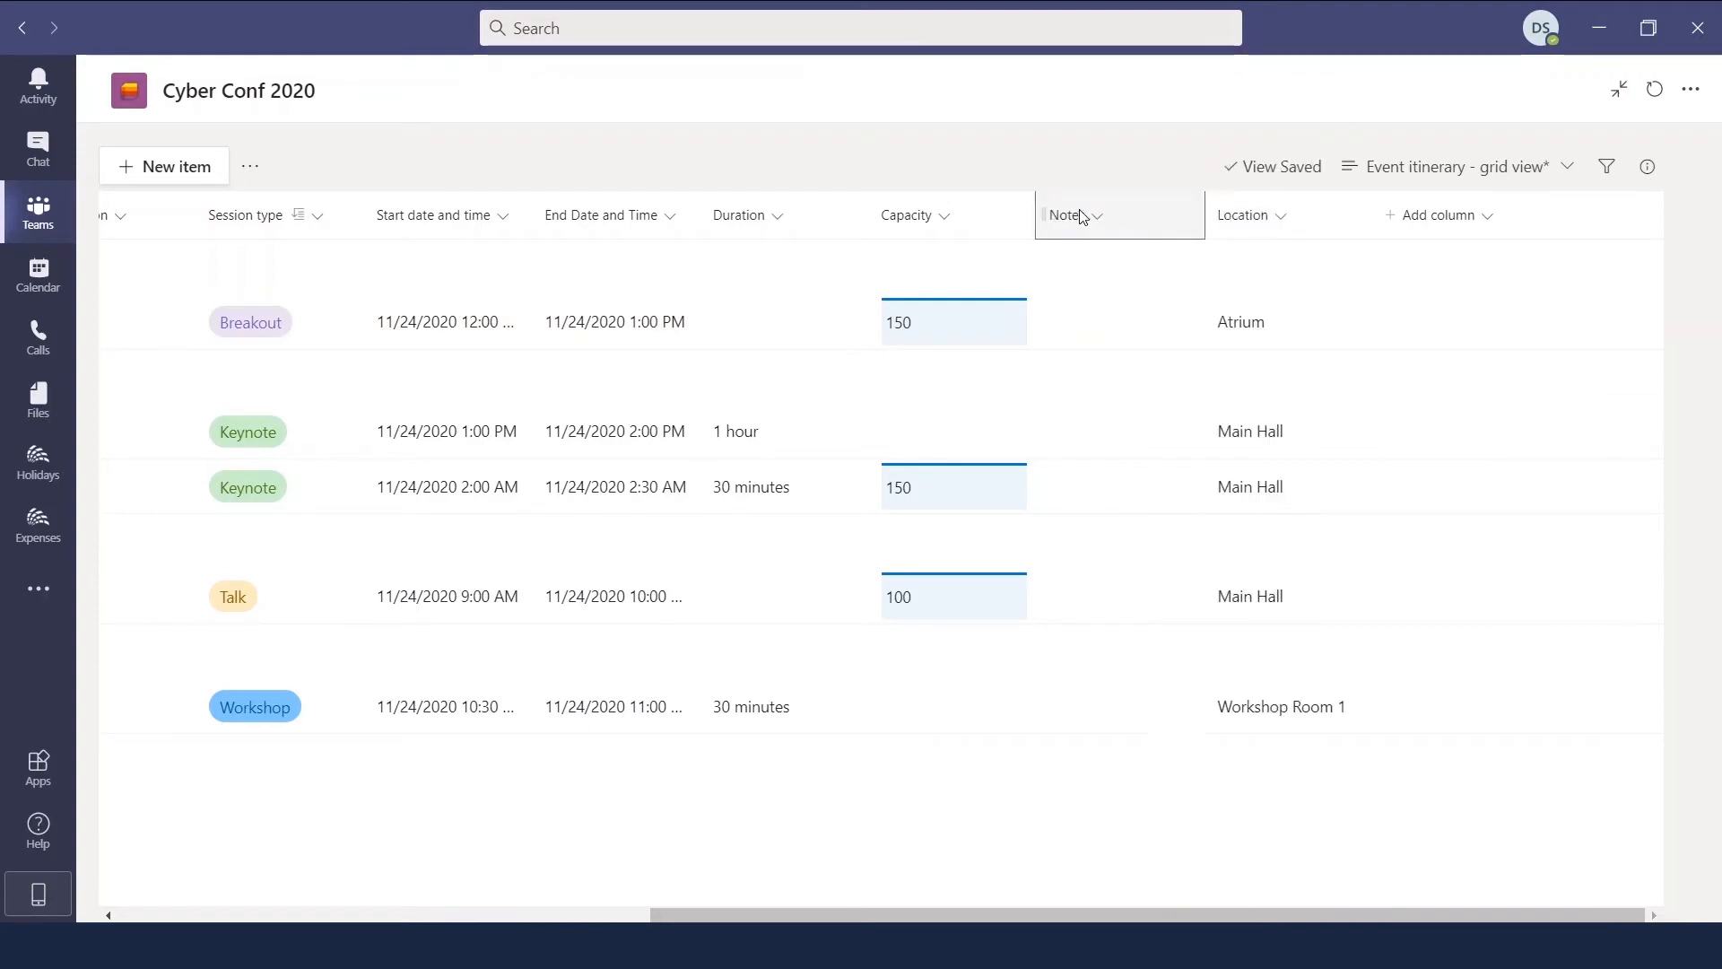
{"action": "left_click_drag", "start_coordinate": [895, 910], "coordinate": [192, 899]}
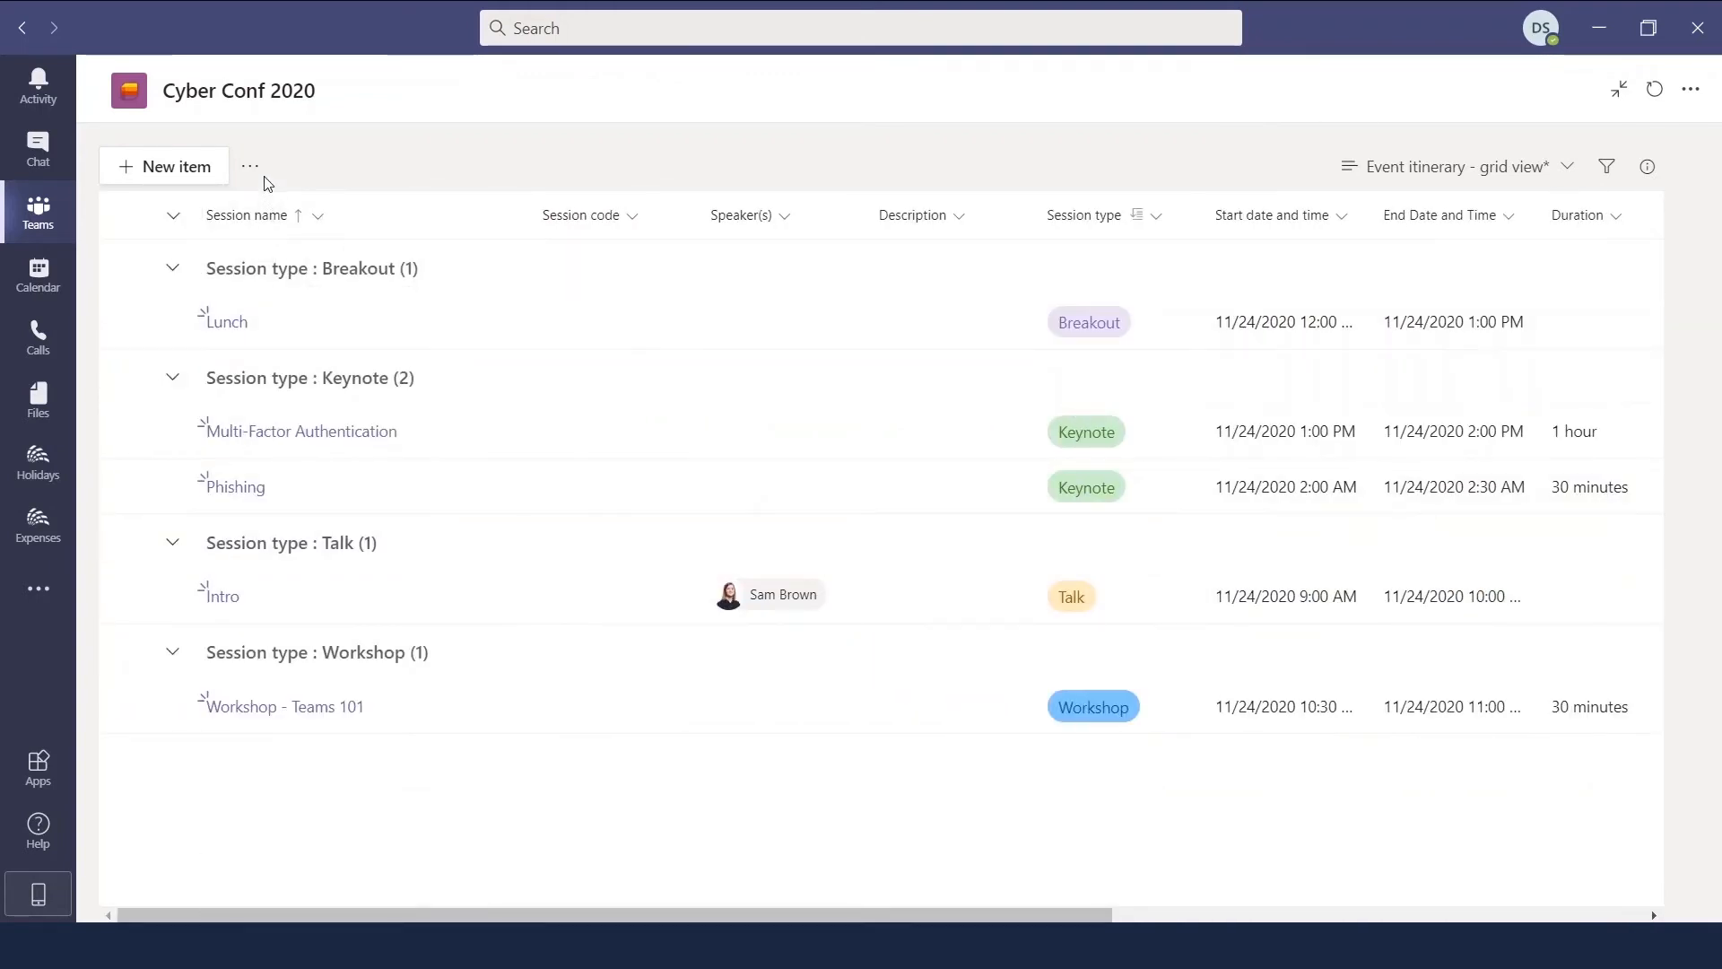
- Review the additional actions available for the Cyber Conf 2020 list, such as Excel export and SharePoint access
{"action": "left_click", "coordinate": [252, 168]}
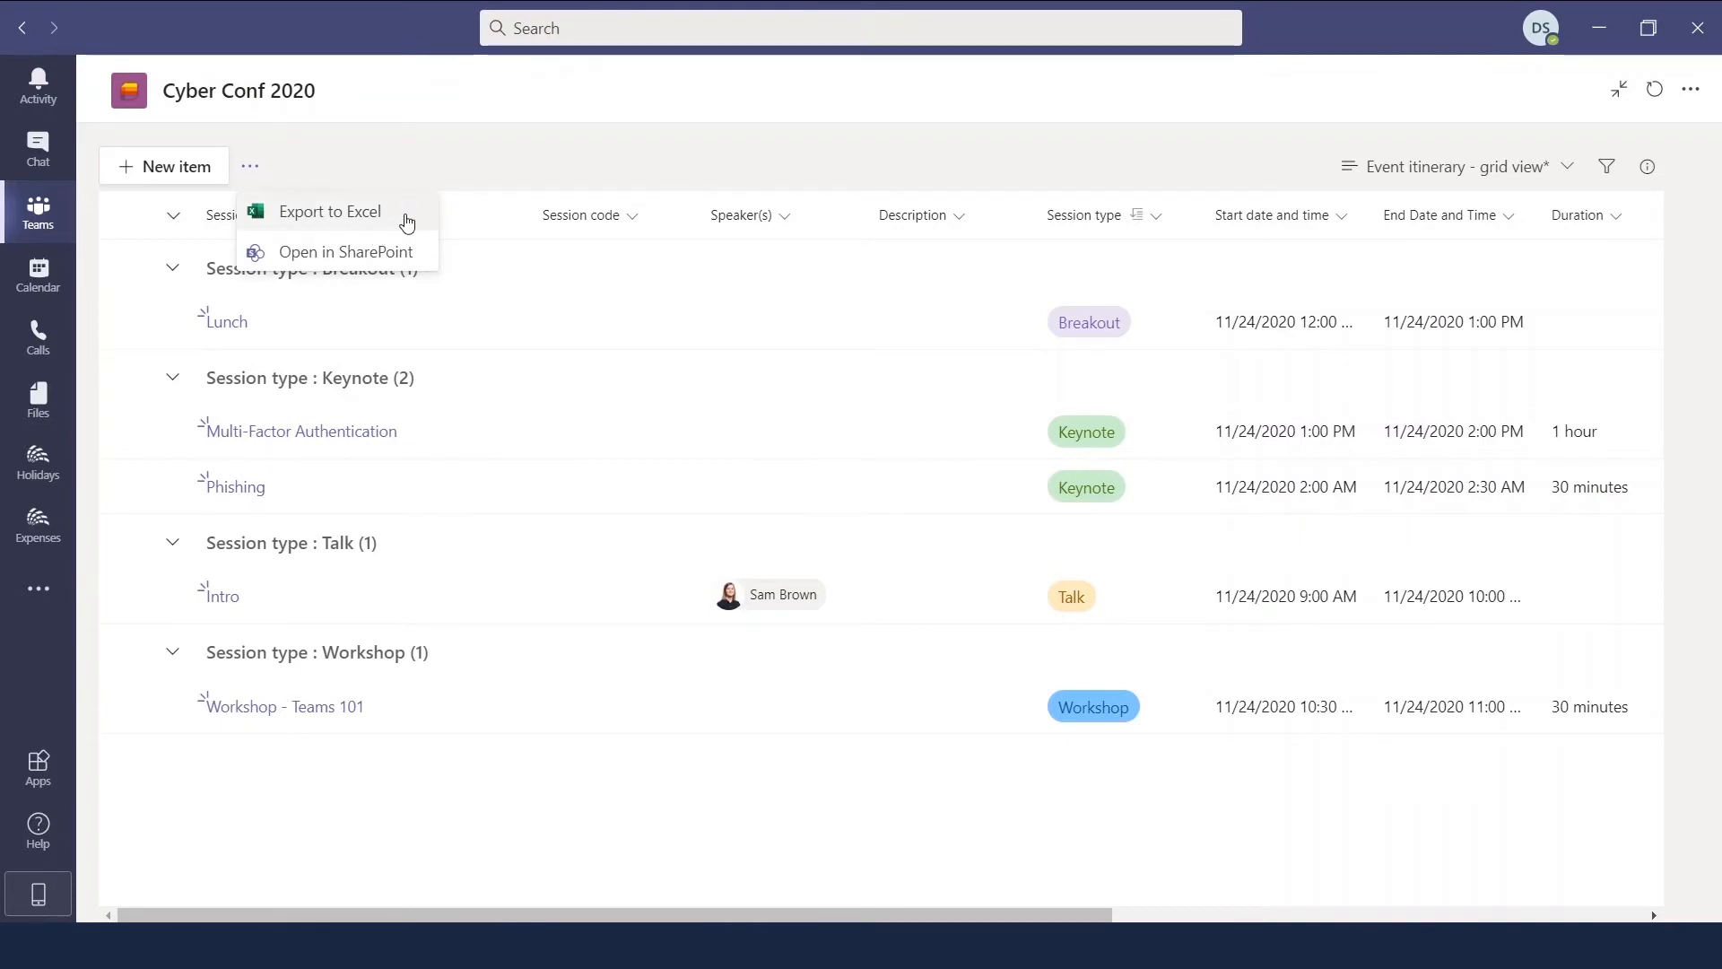
{"action": "left_click", "coordinate": [418, 256]}
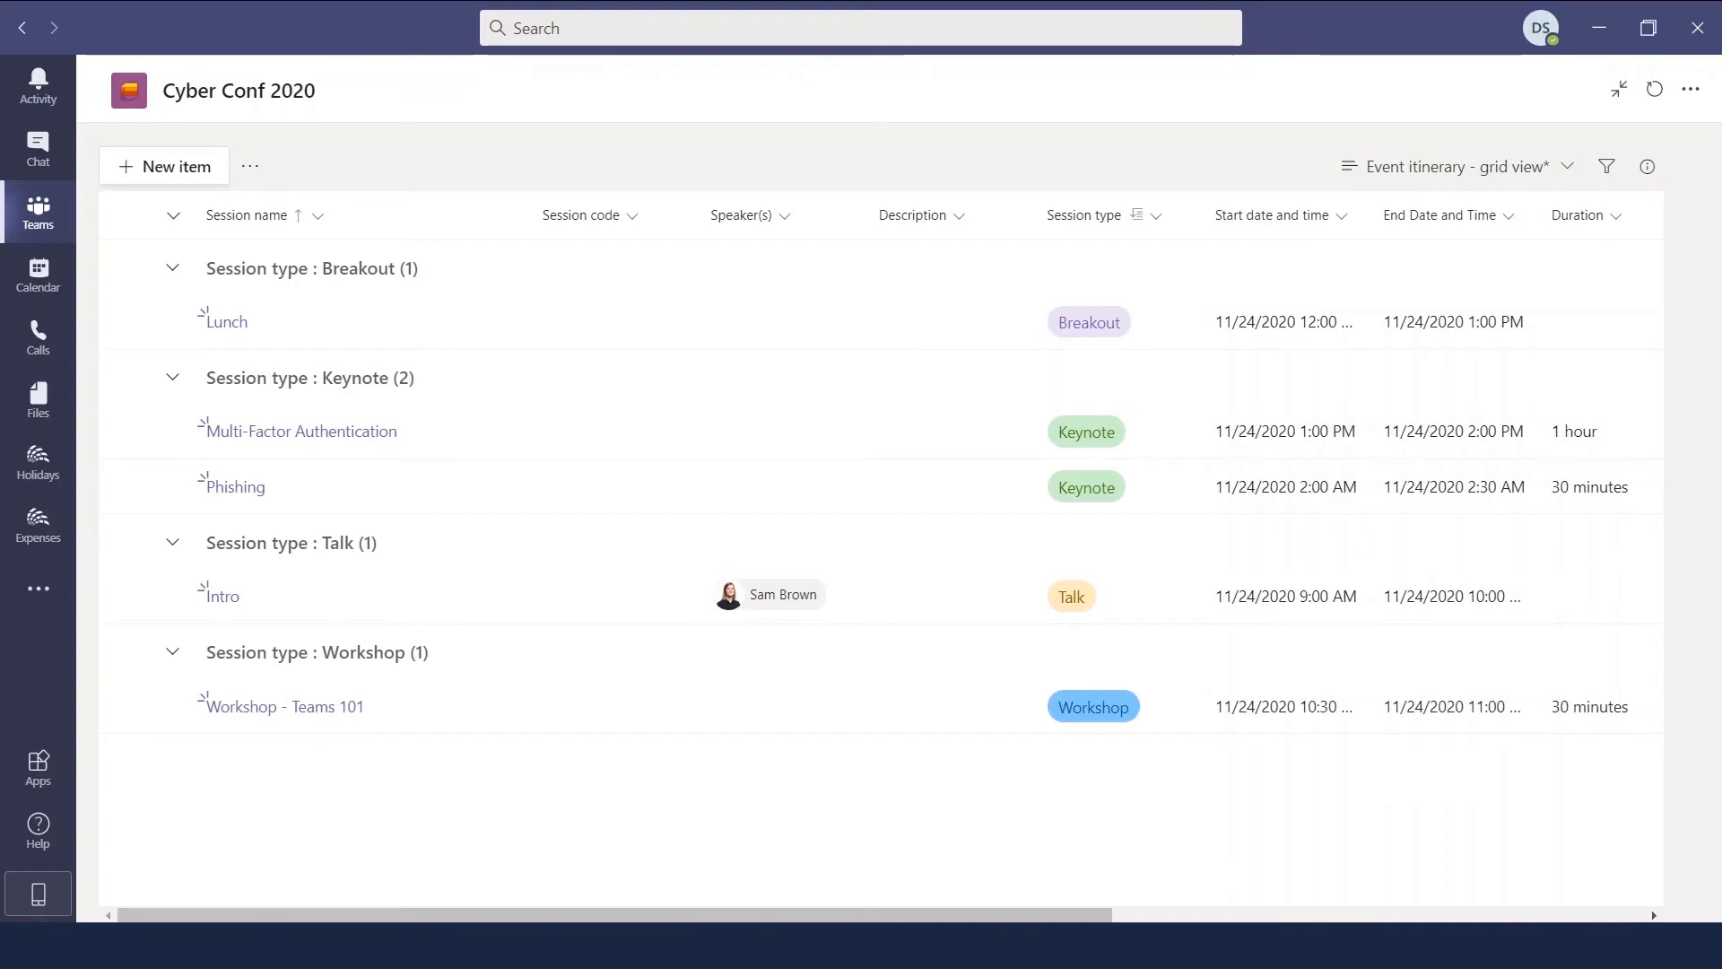
- Preview the sessions in the Compact List and Gallery layouts, and return to the List layout
{"action": "left_click", "coordinate": [1569, 171]}
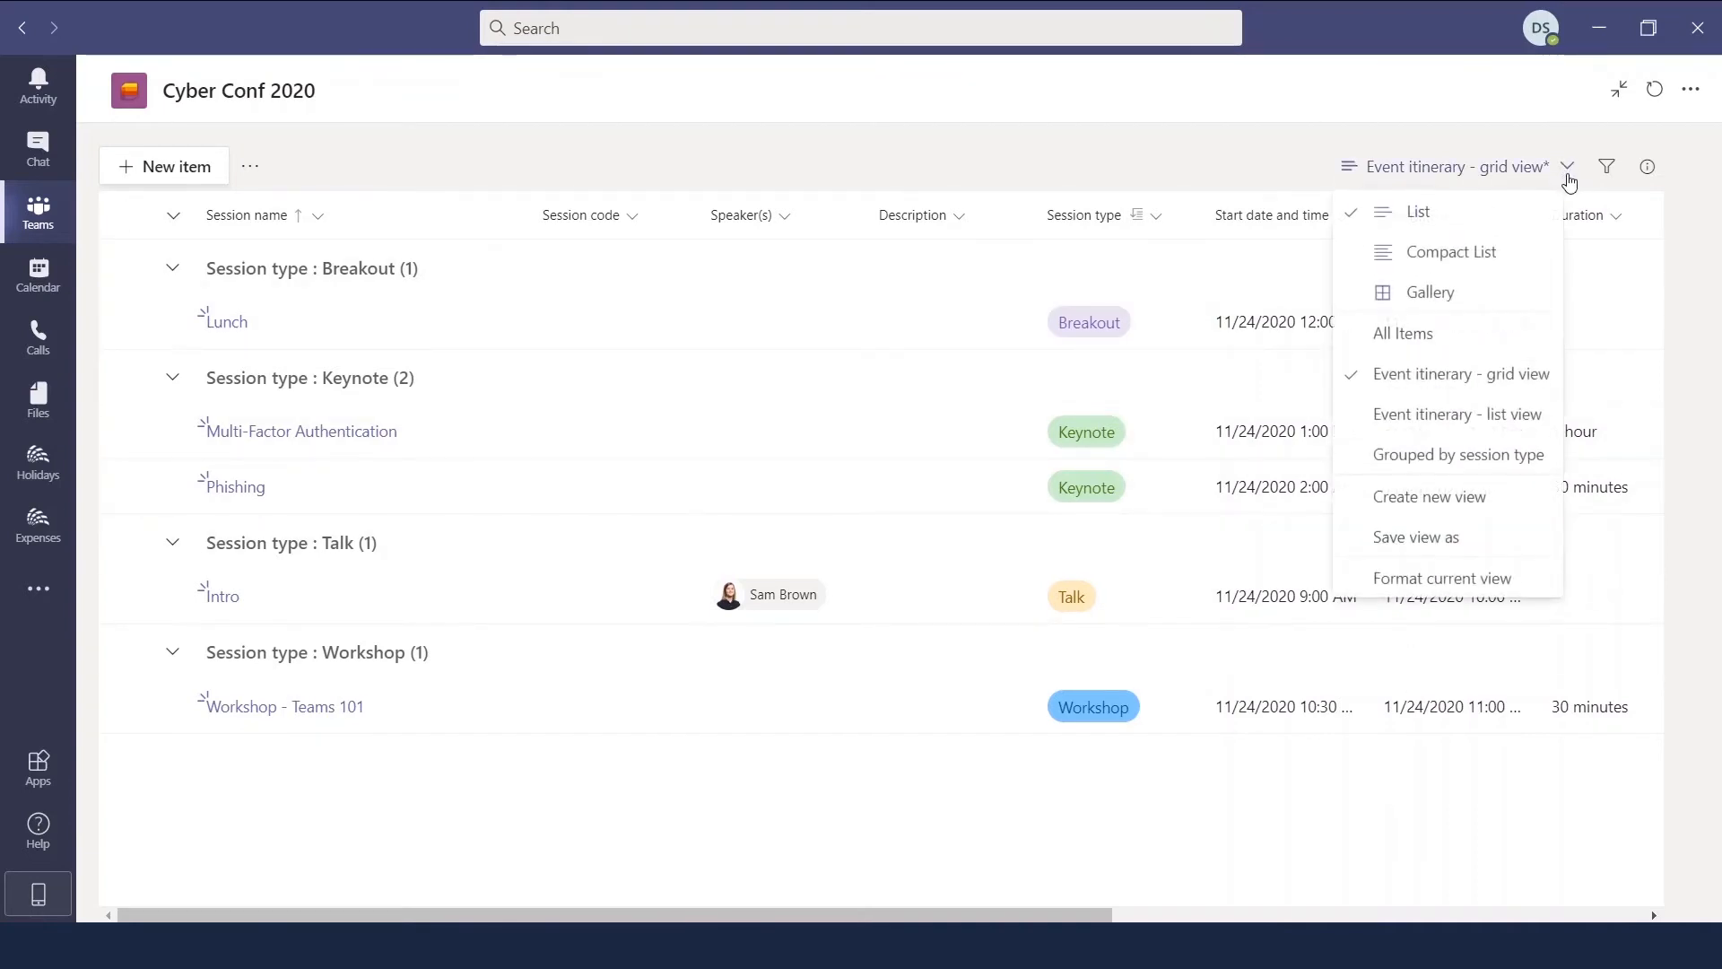
{"action": "left_click", "coordinate": [1515, 255]}
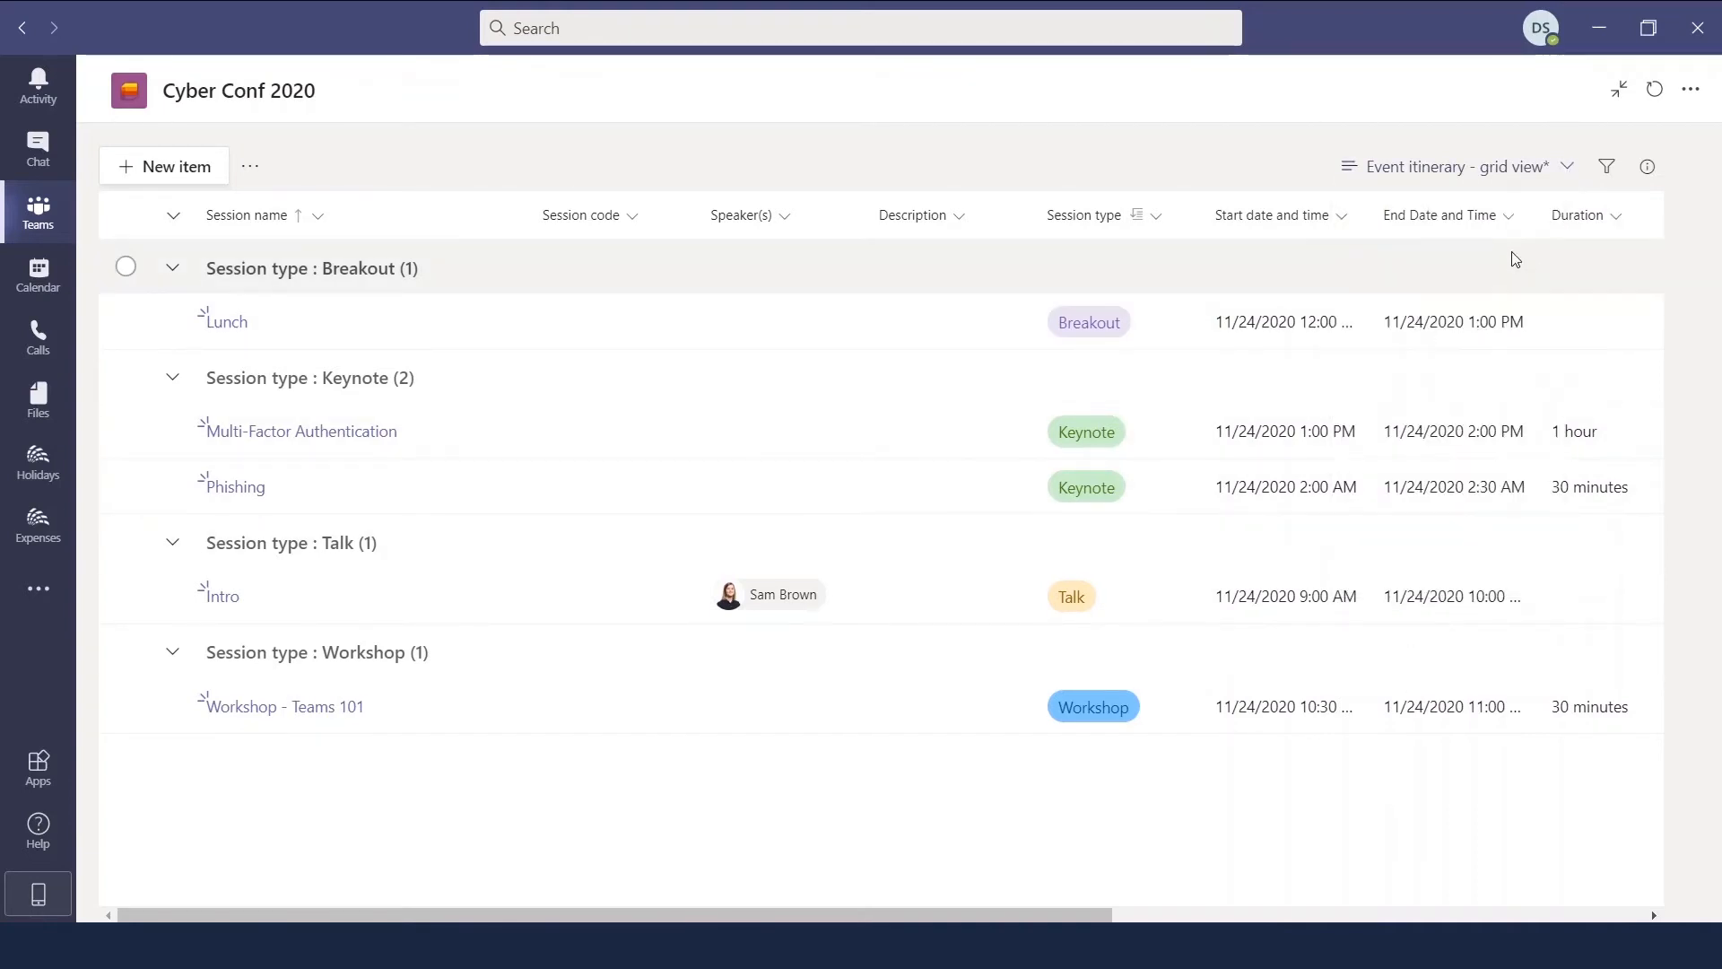
{"action": "left_click", "coordinate": [1563, 166]}
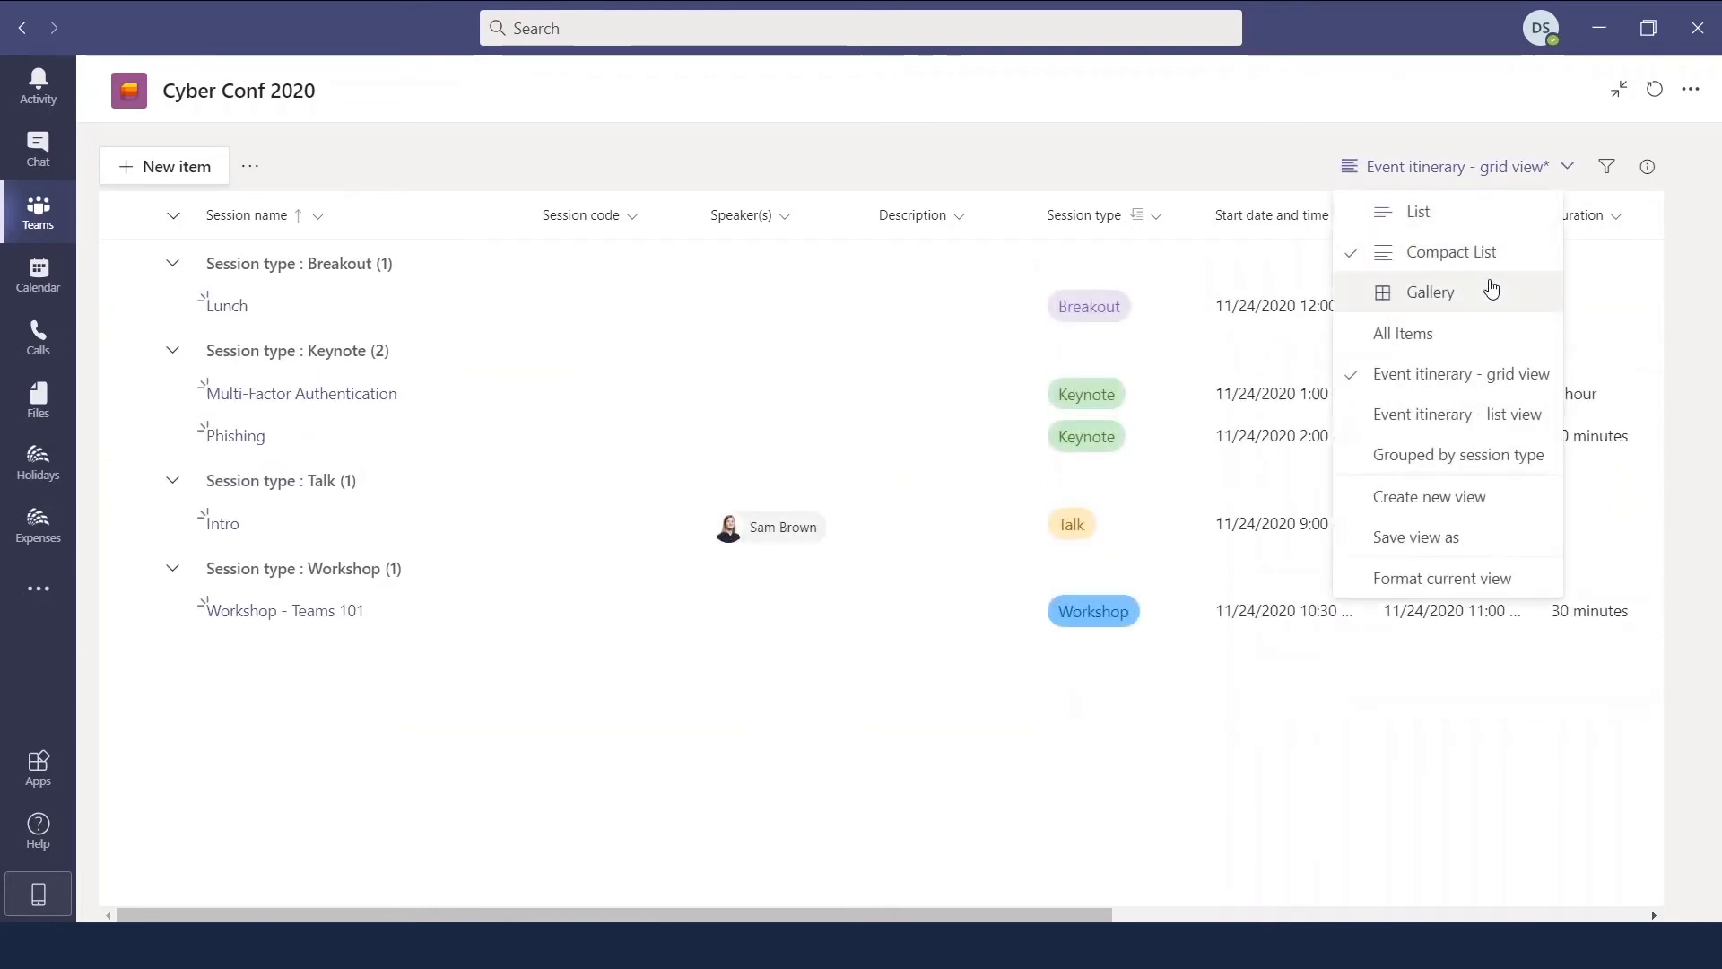
{"action": "left_click", "coordinate": [1489, 287]}
{"action": "left_click", "coordinate": [1534, 175]}
{"action": "left_click", "coordinate": [1483, 218]}
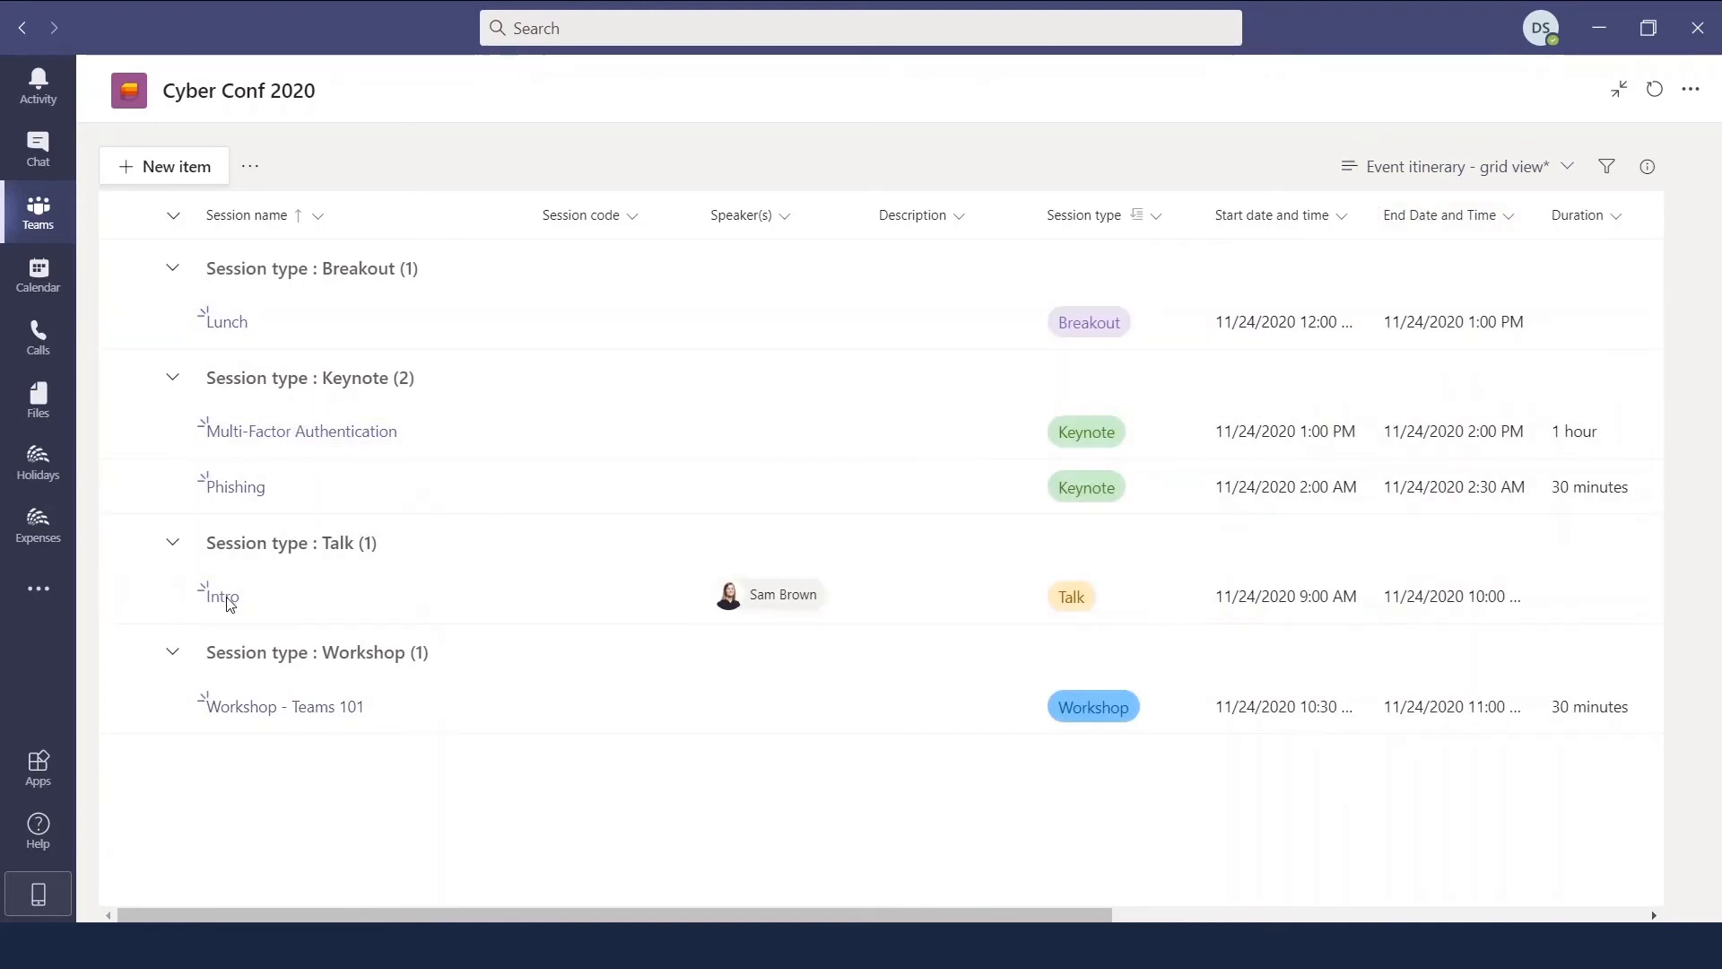
- Open the Intro session's conversation and write a message that mentions the speaker, followed by "is your presentation ready? :)"
{"action": "left_click", "coordinate": [224, 596]}
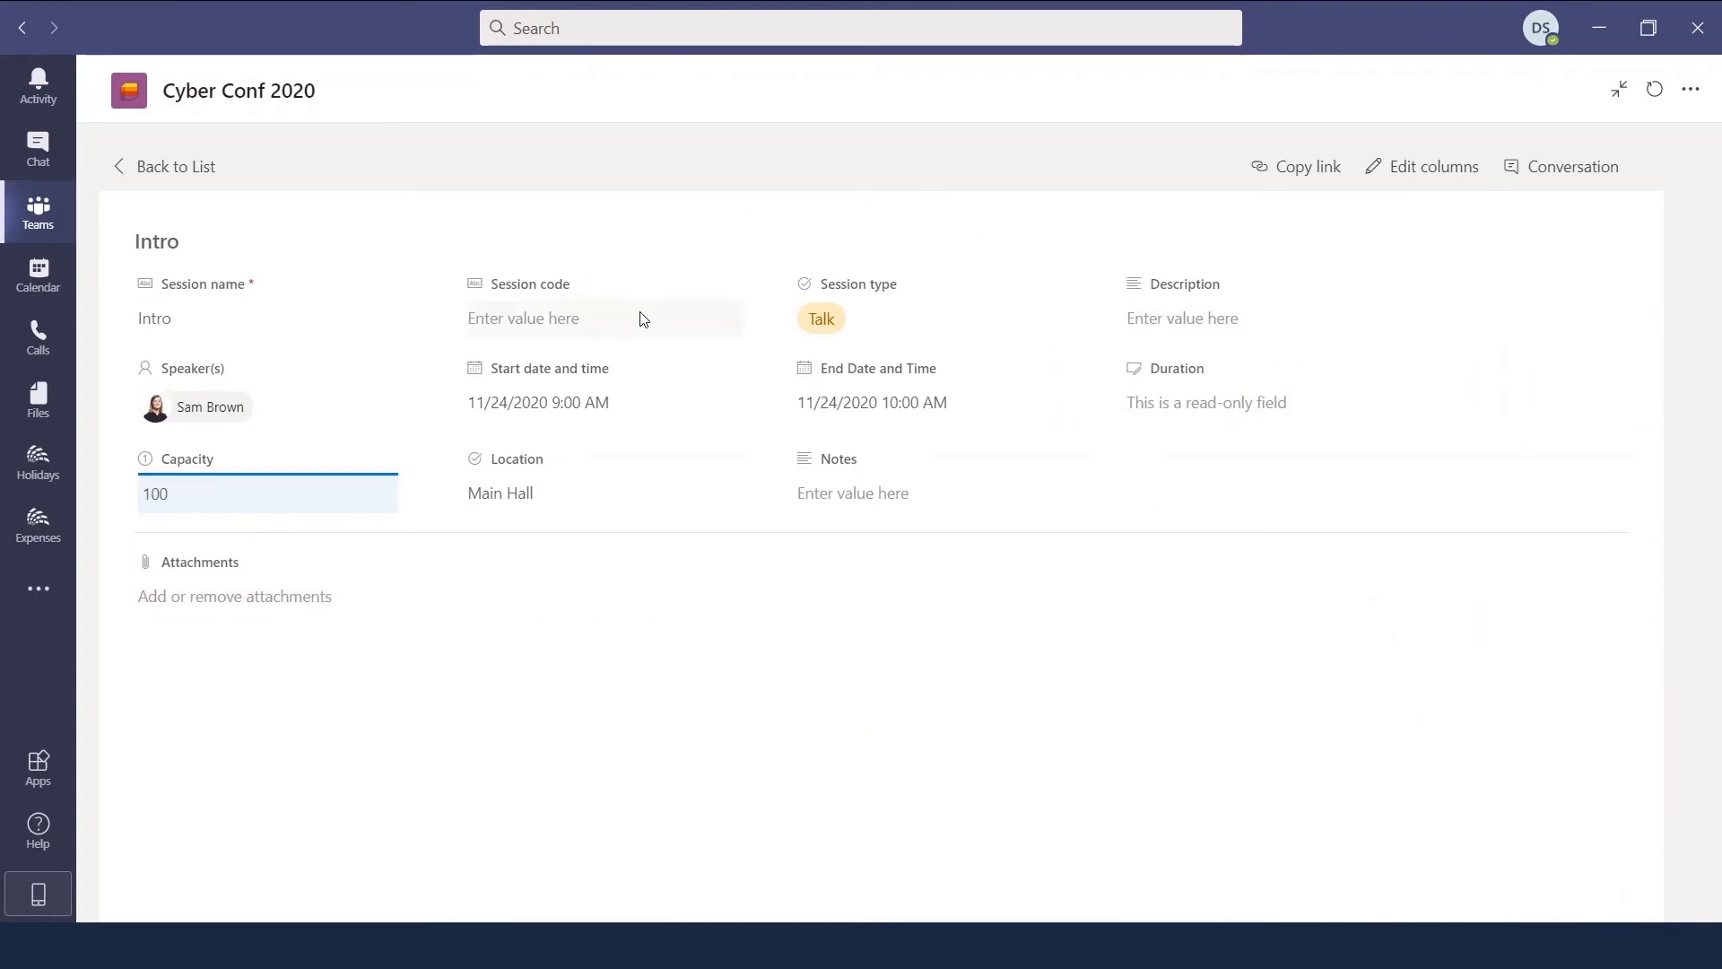
{"action": "left_click", "coordinate": [1571, 177]}
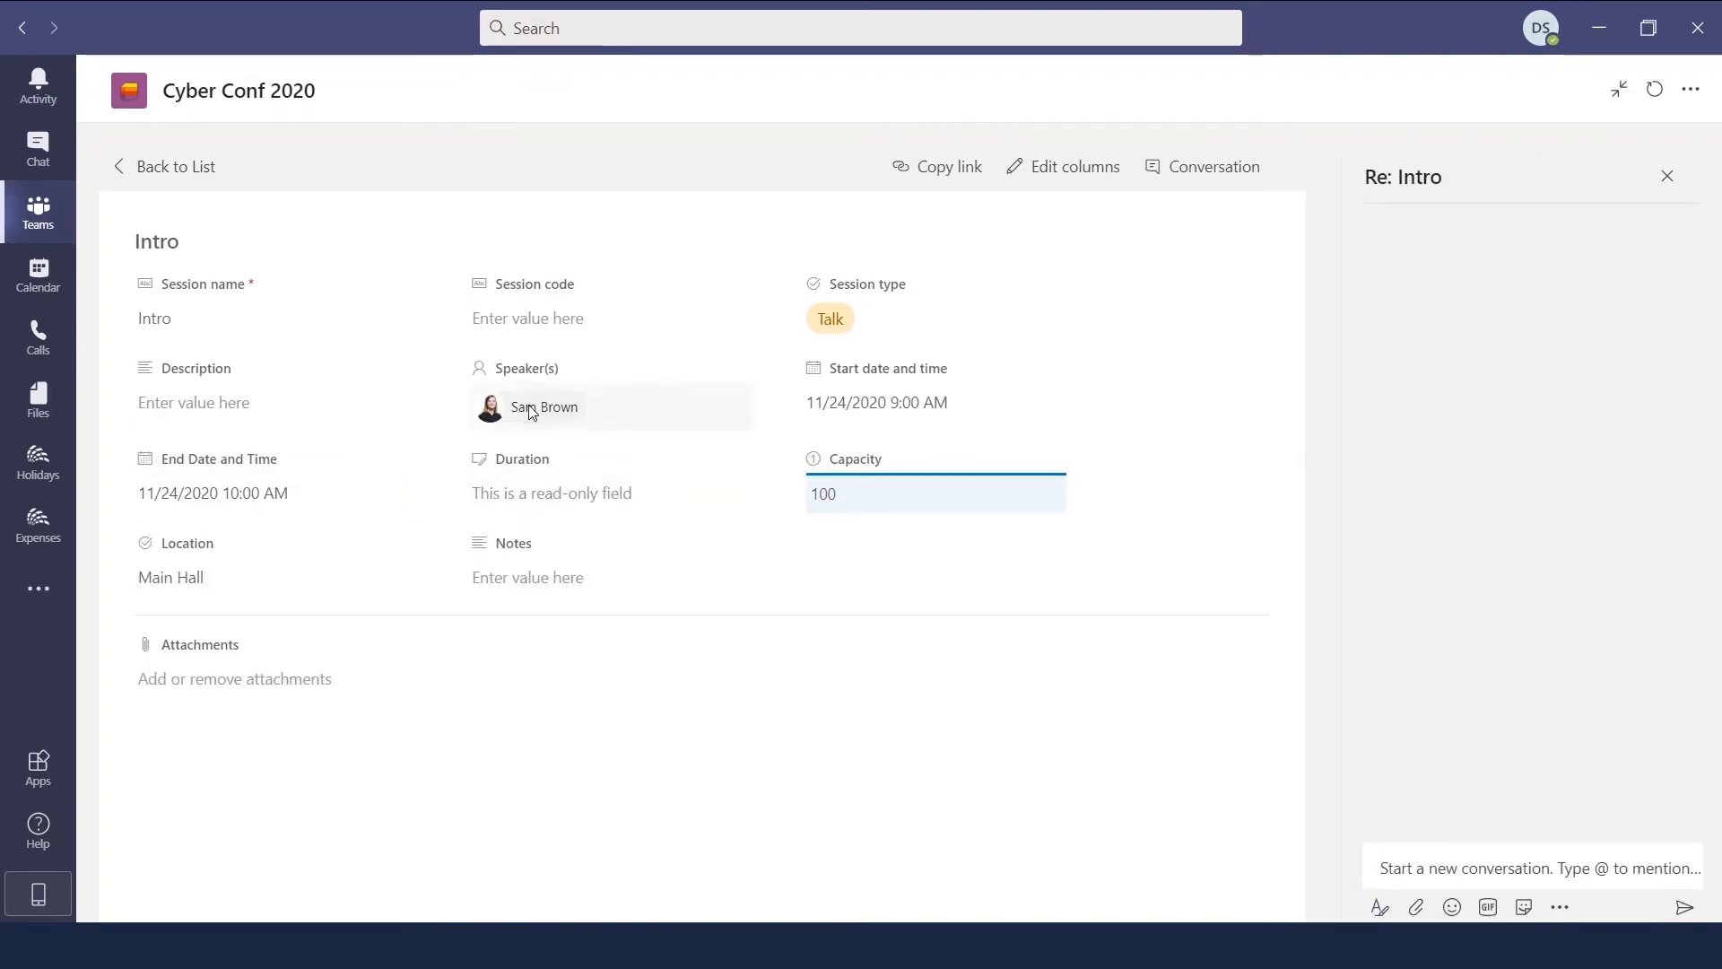
{"action": "left_click", "coordinate": [1459, 857]}
{"action": "type", "text": "@sam"}
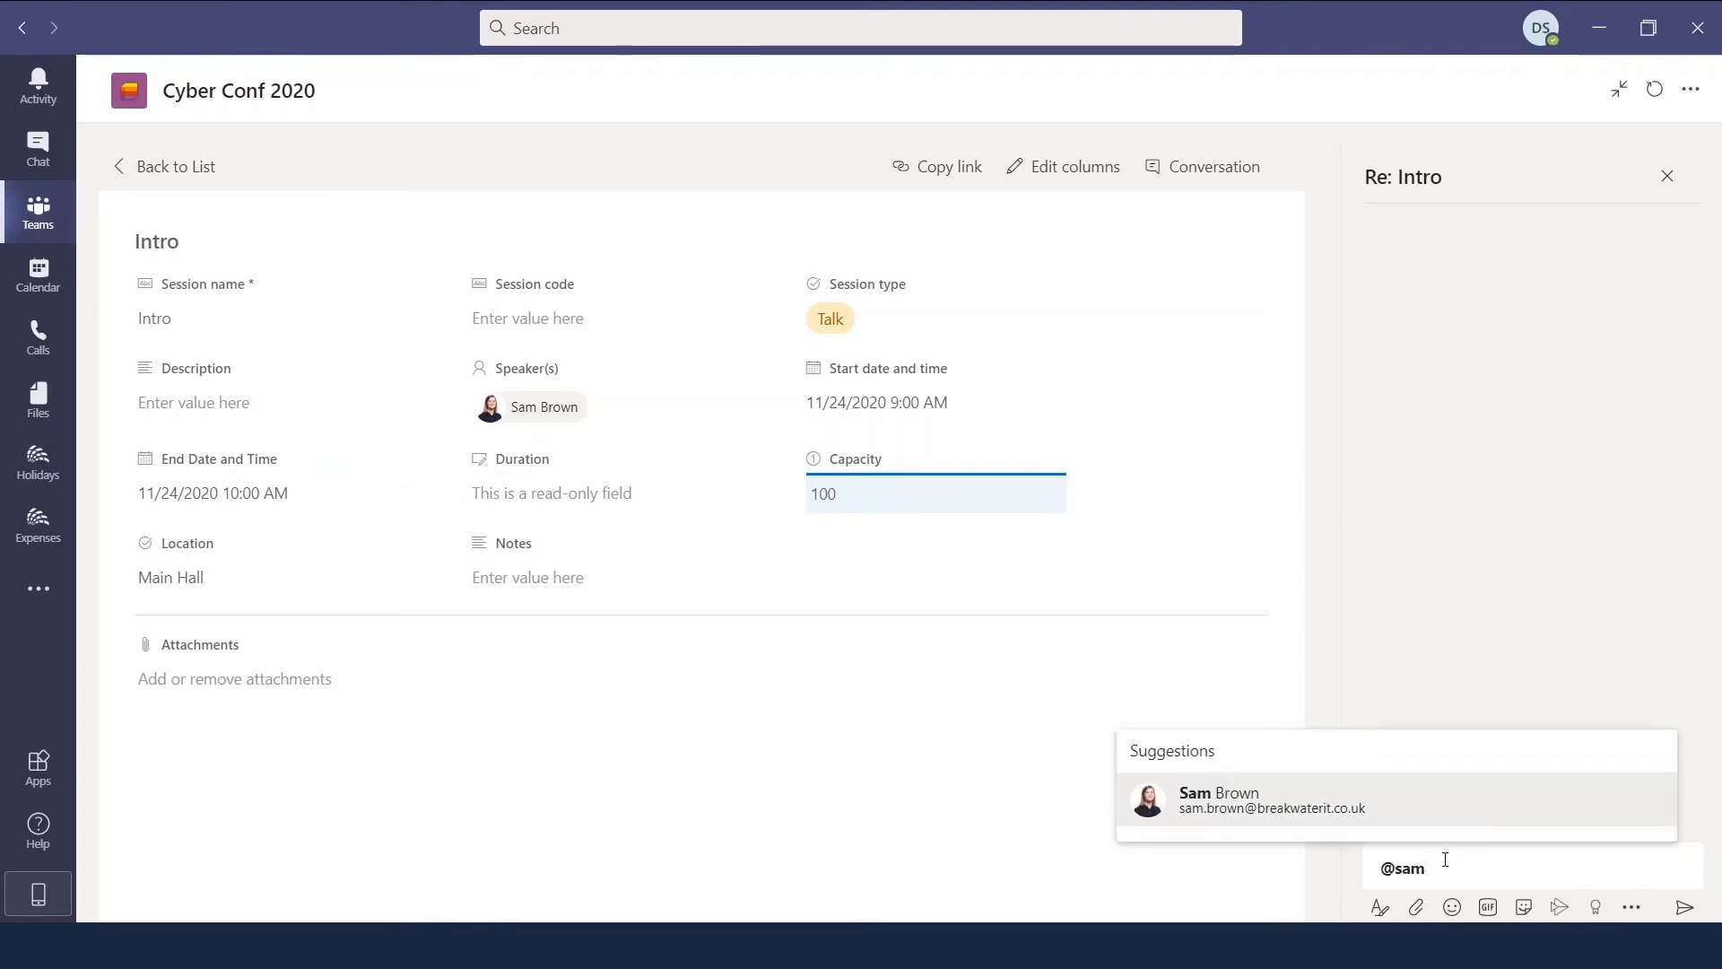
{"action": "left_click", "coordinate": [1430, 796]}
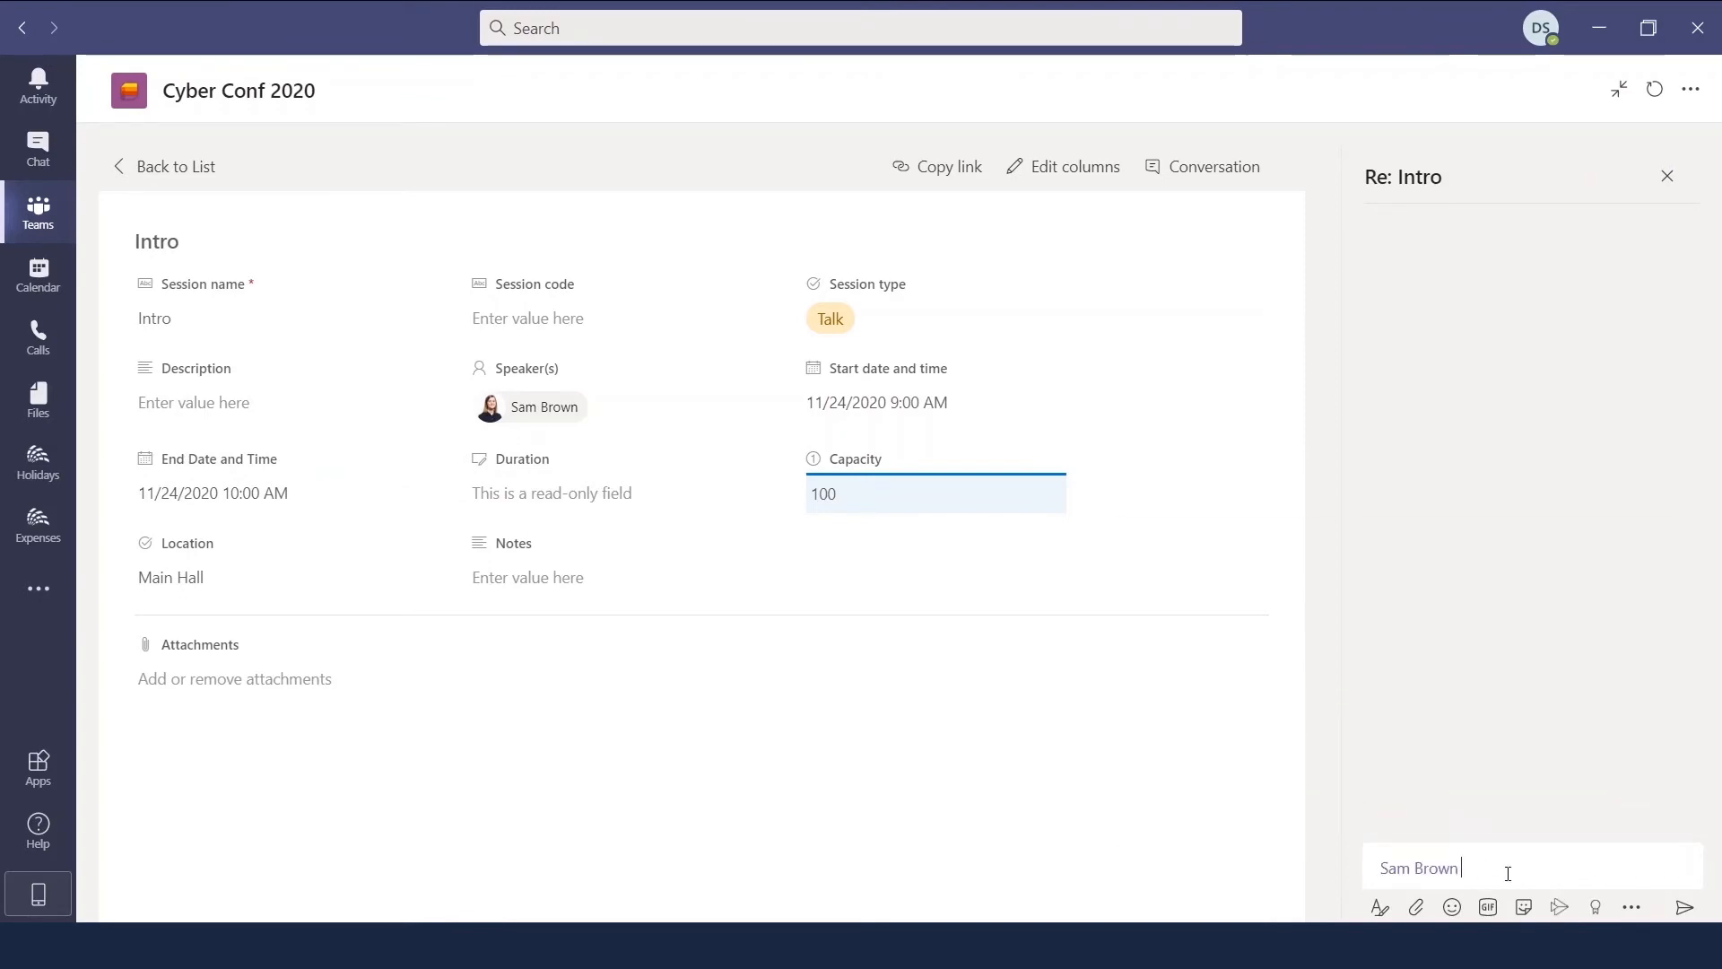
{"action": "type", "text": "is"}
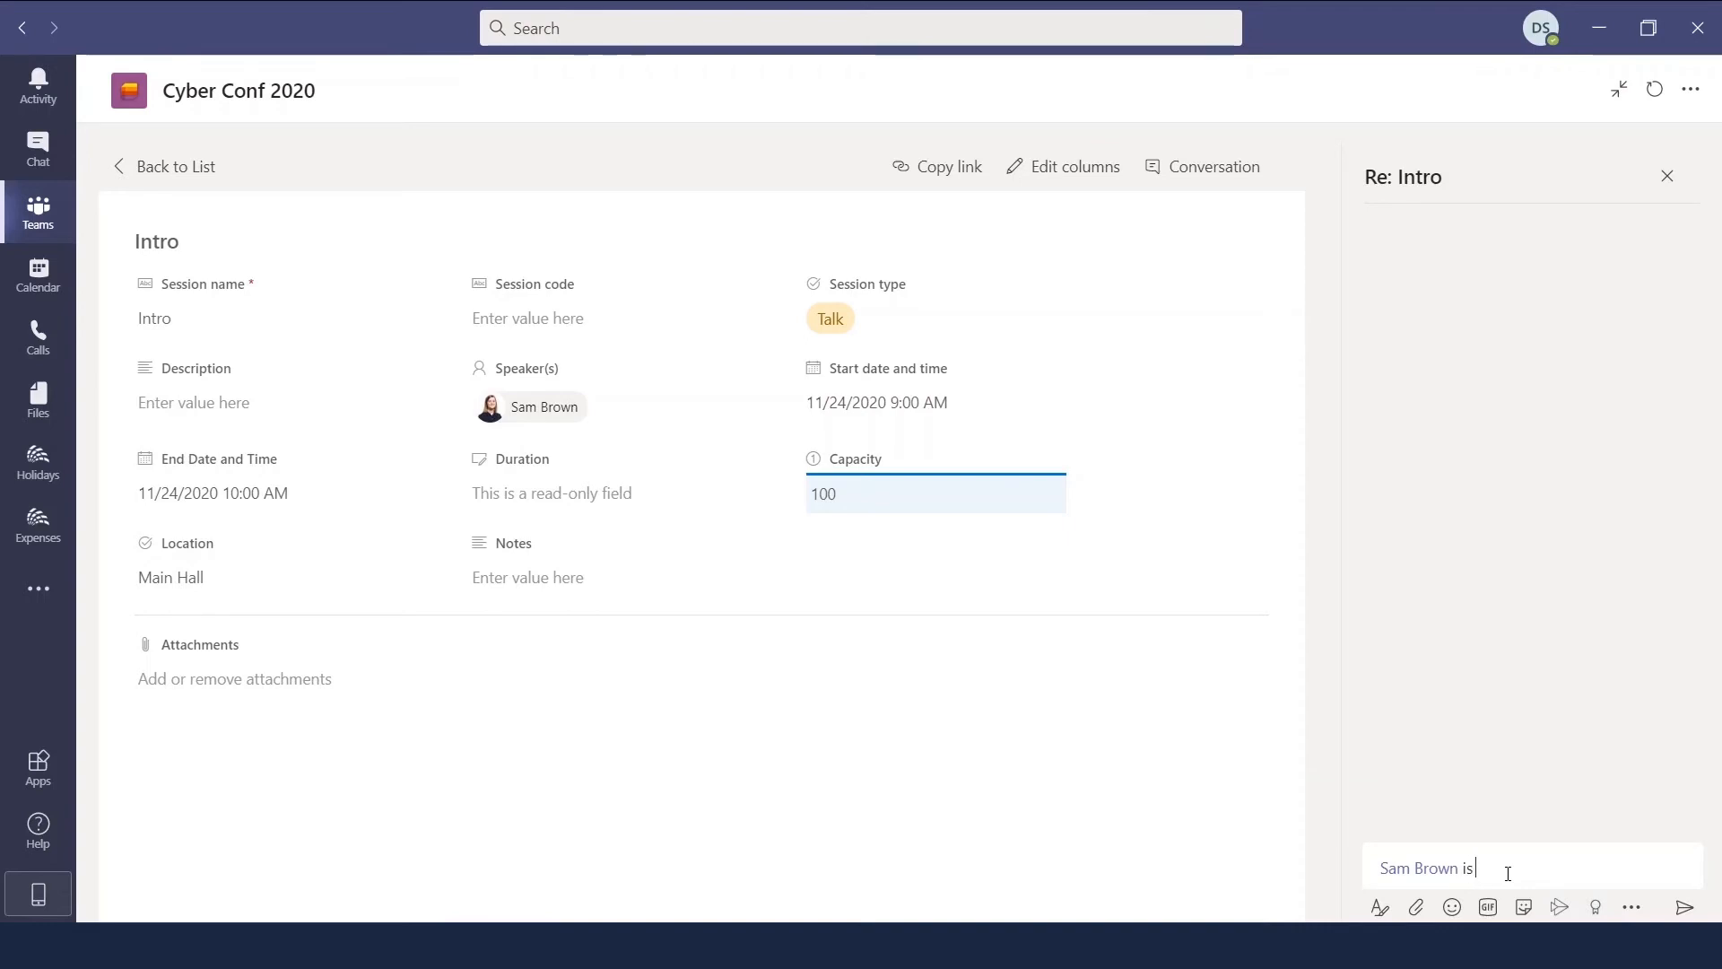
{"action": "type", "text": " your presentat"}
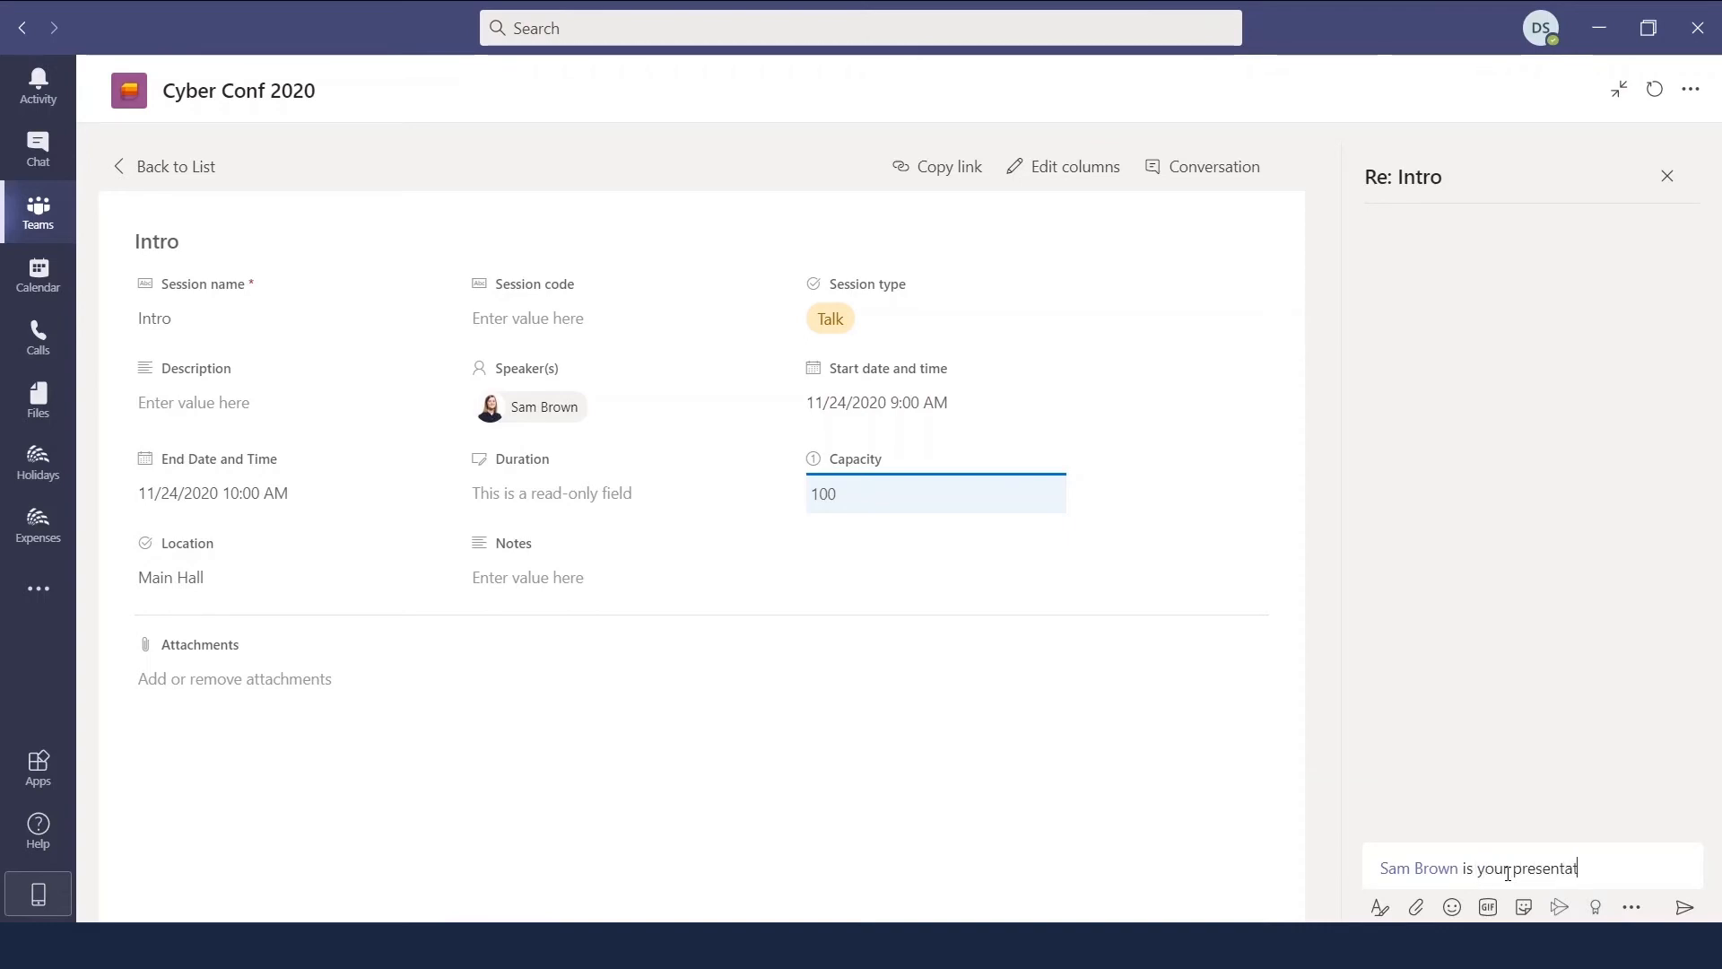
{"action": "type", "text": "ion ready?"}
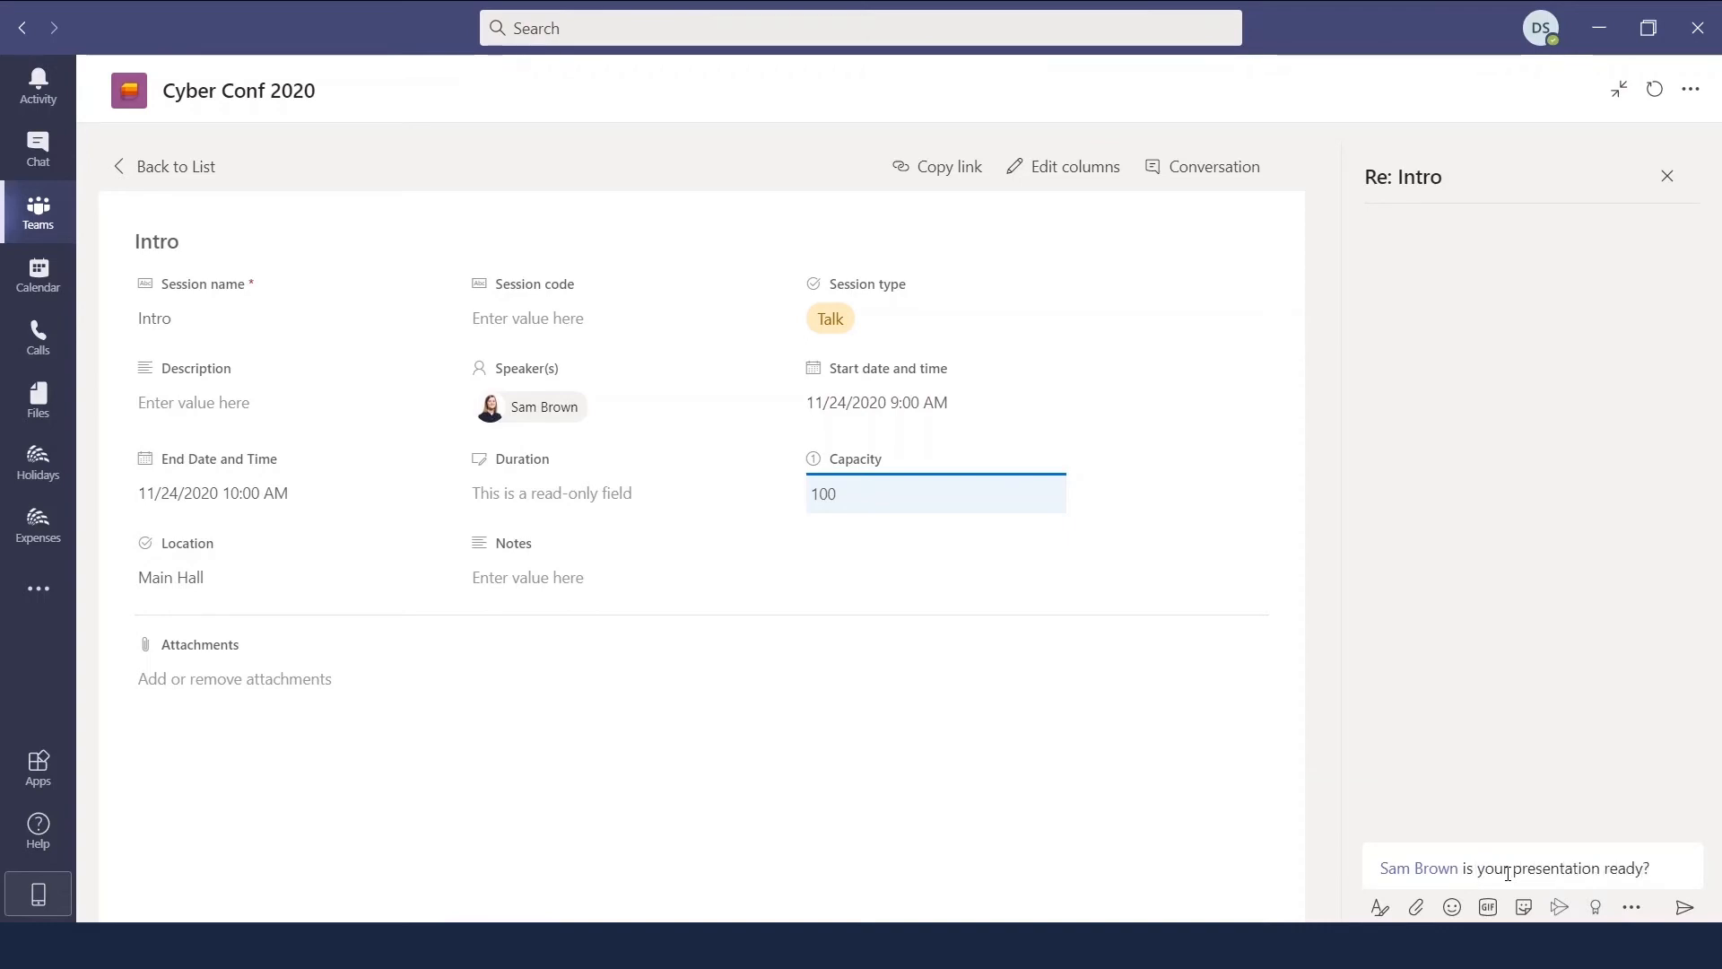
{"action": "type", "text": " :)"}
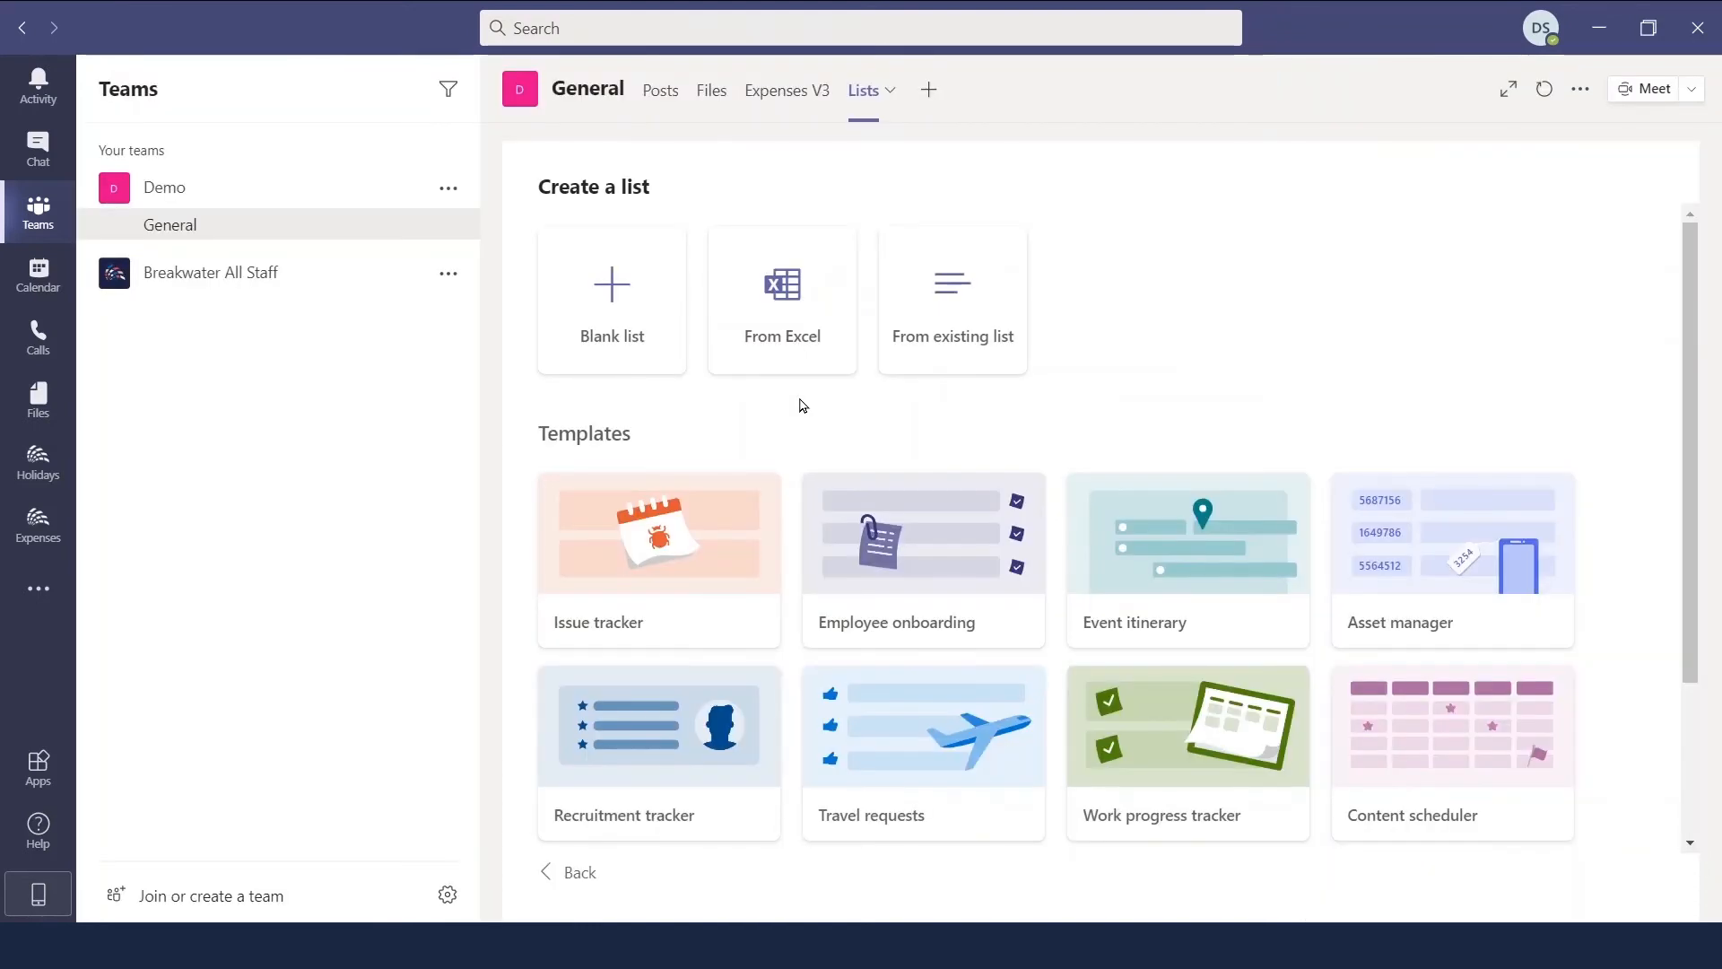
- Start a blank list named "Office Design Project" with the description "Re-desinging the upstairs offce."
{"action": "left_click", "coordinate": [667, 363]}
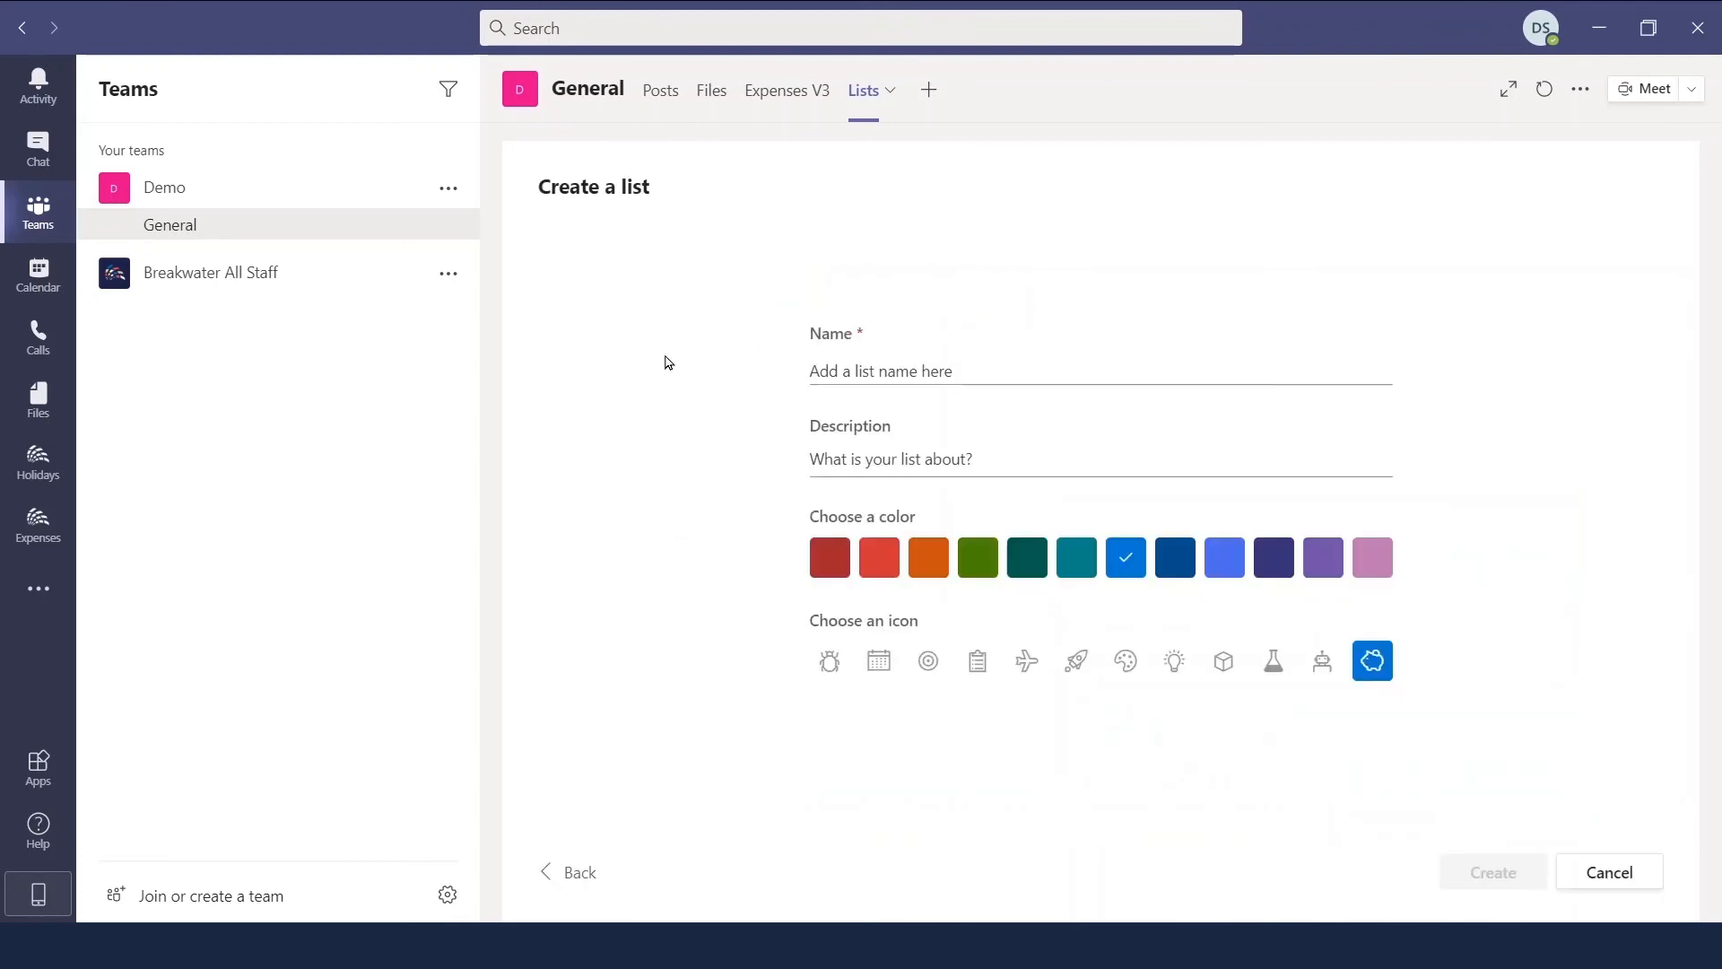
{"action": "left_click", "coordinate": [928, 378]}
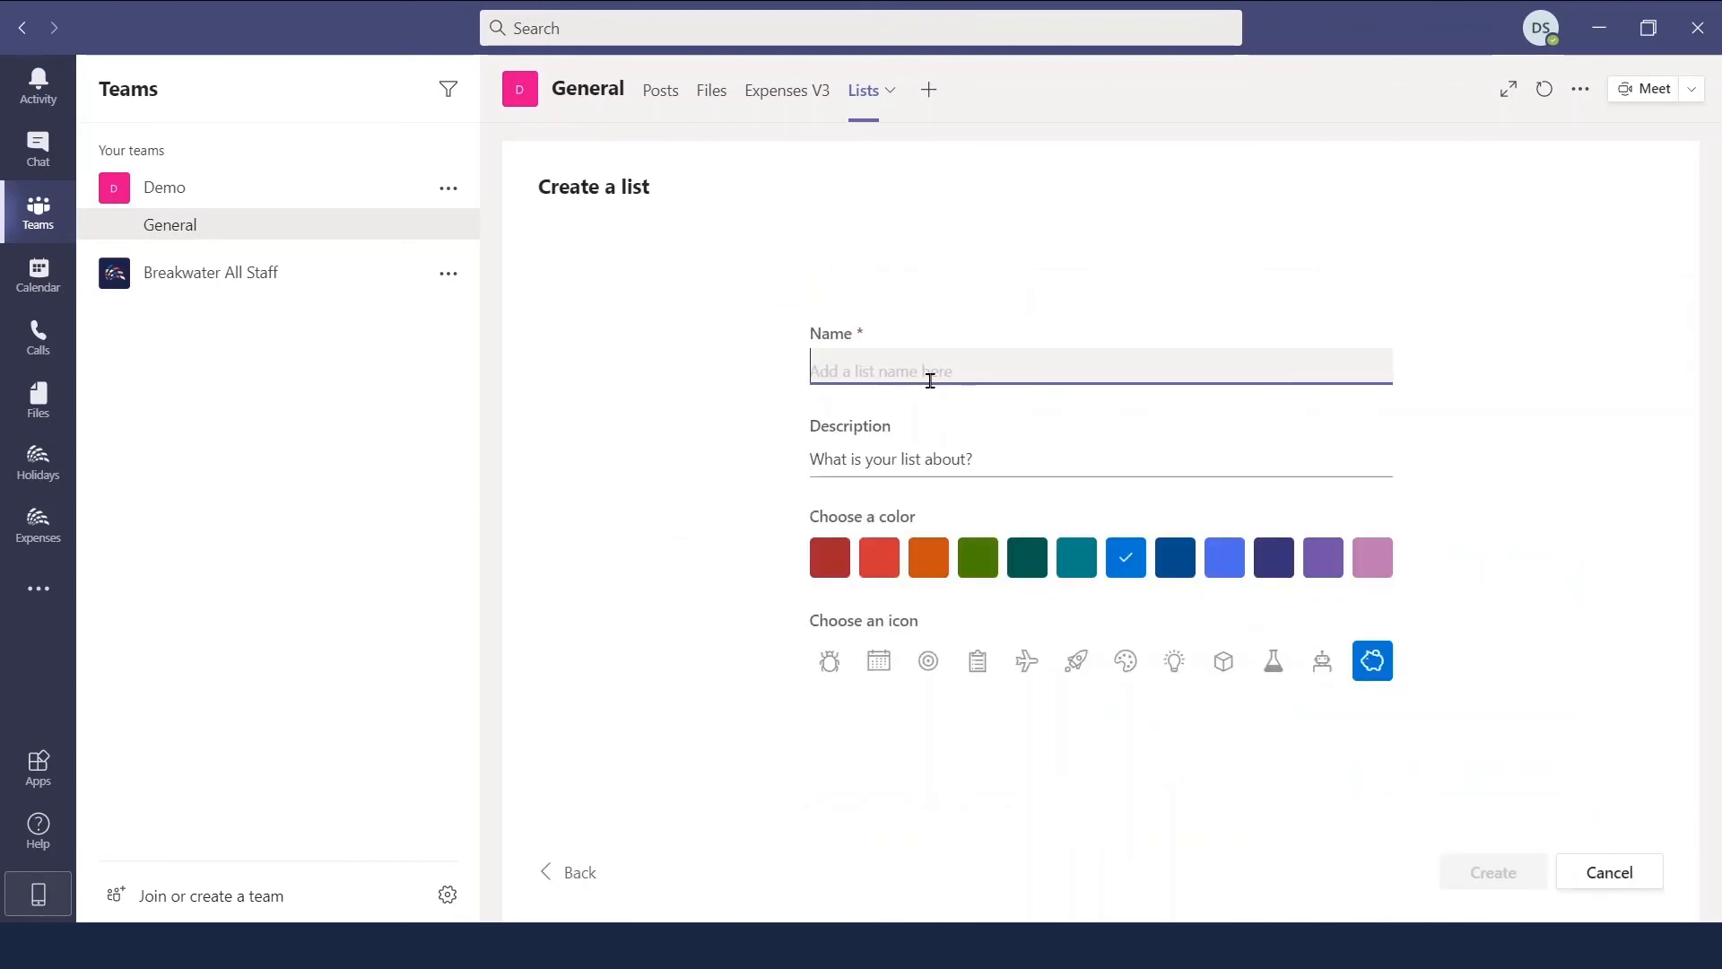
{"action": "type", "text": "Office Design Project"}
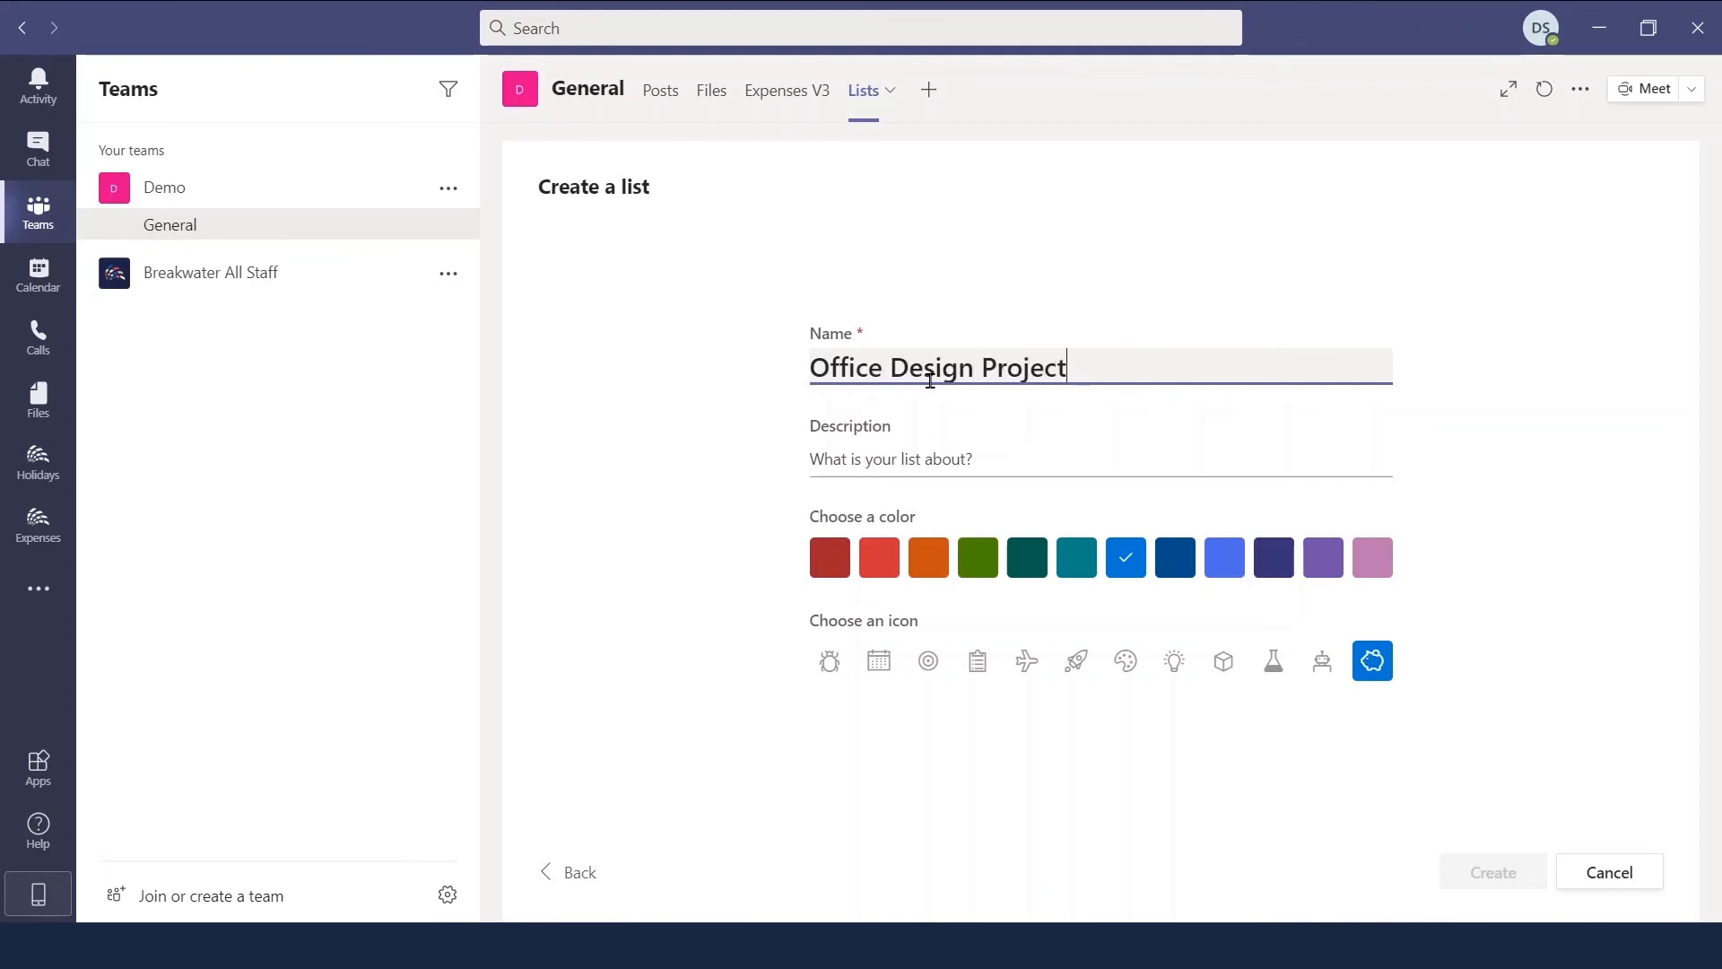
{"action": "left_click", "coordinate": [1012, 462]}
{"action": "type", "text": "Re-desinging the upstairs offce."}
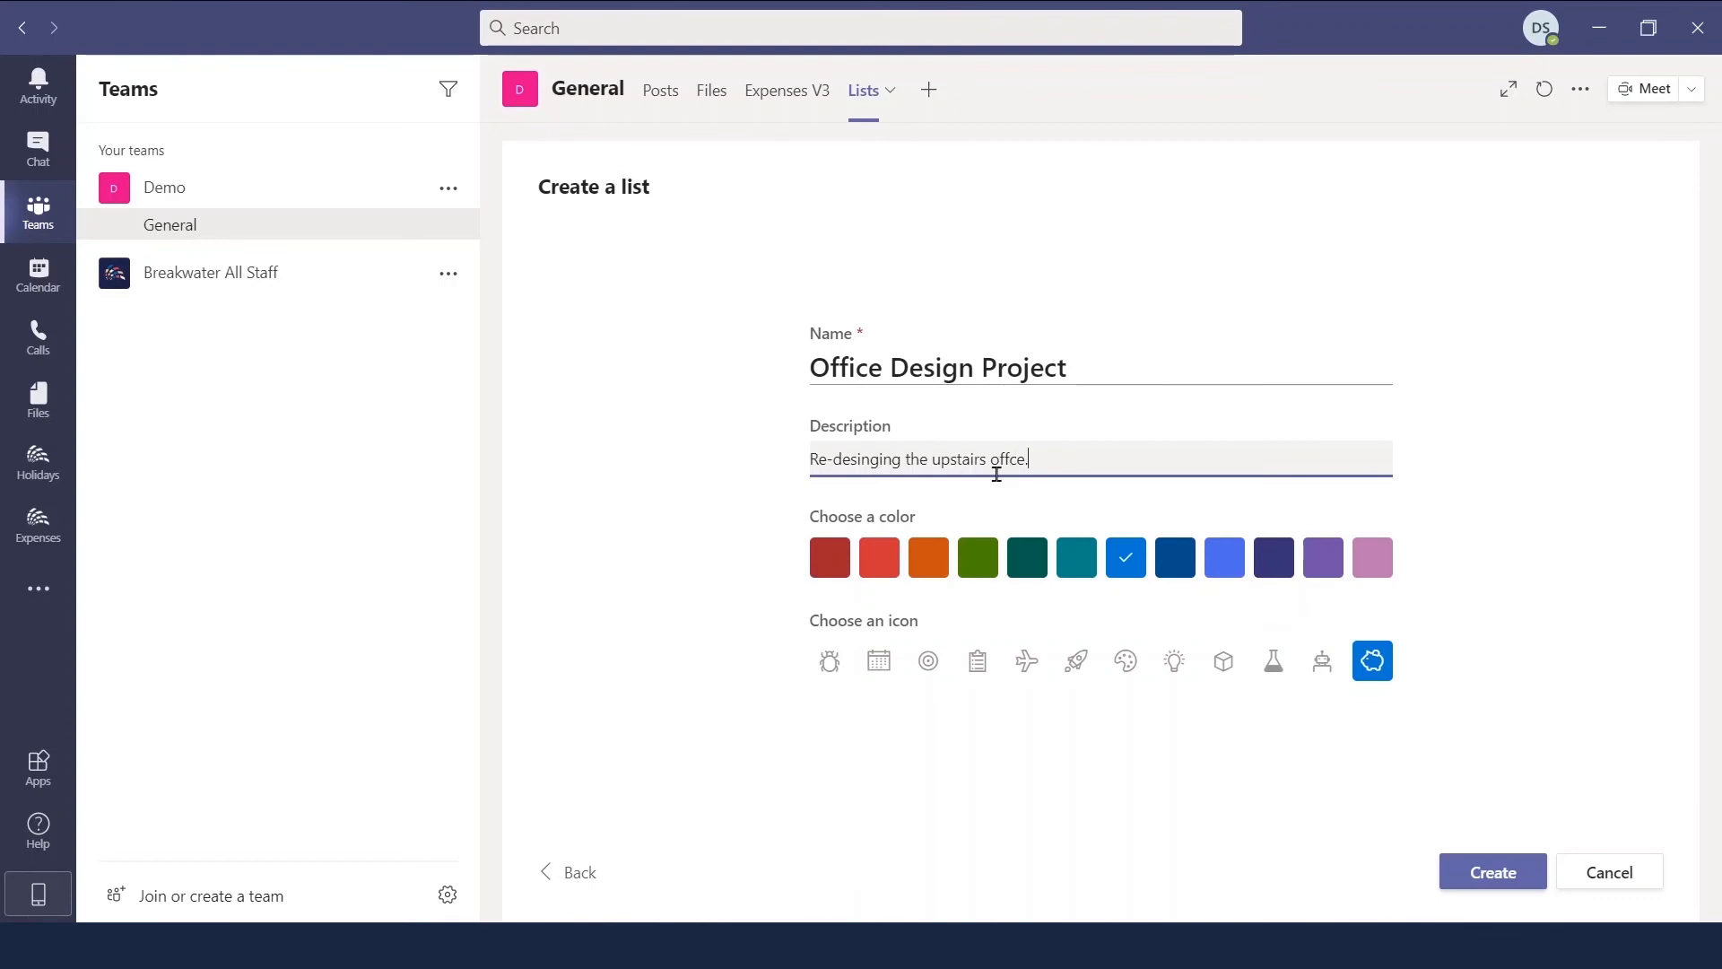
- Give the new list the dark red color and the rocket icon, and create it
{"action": "left_click", "coordinate": [852, 560]}
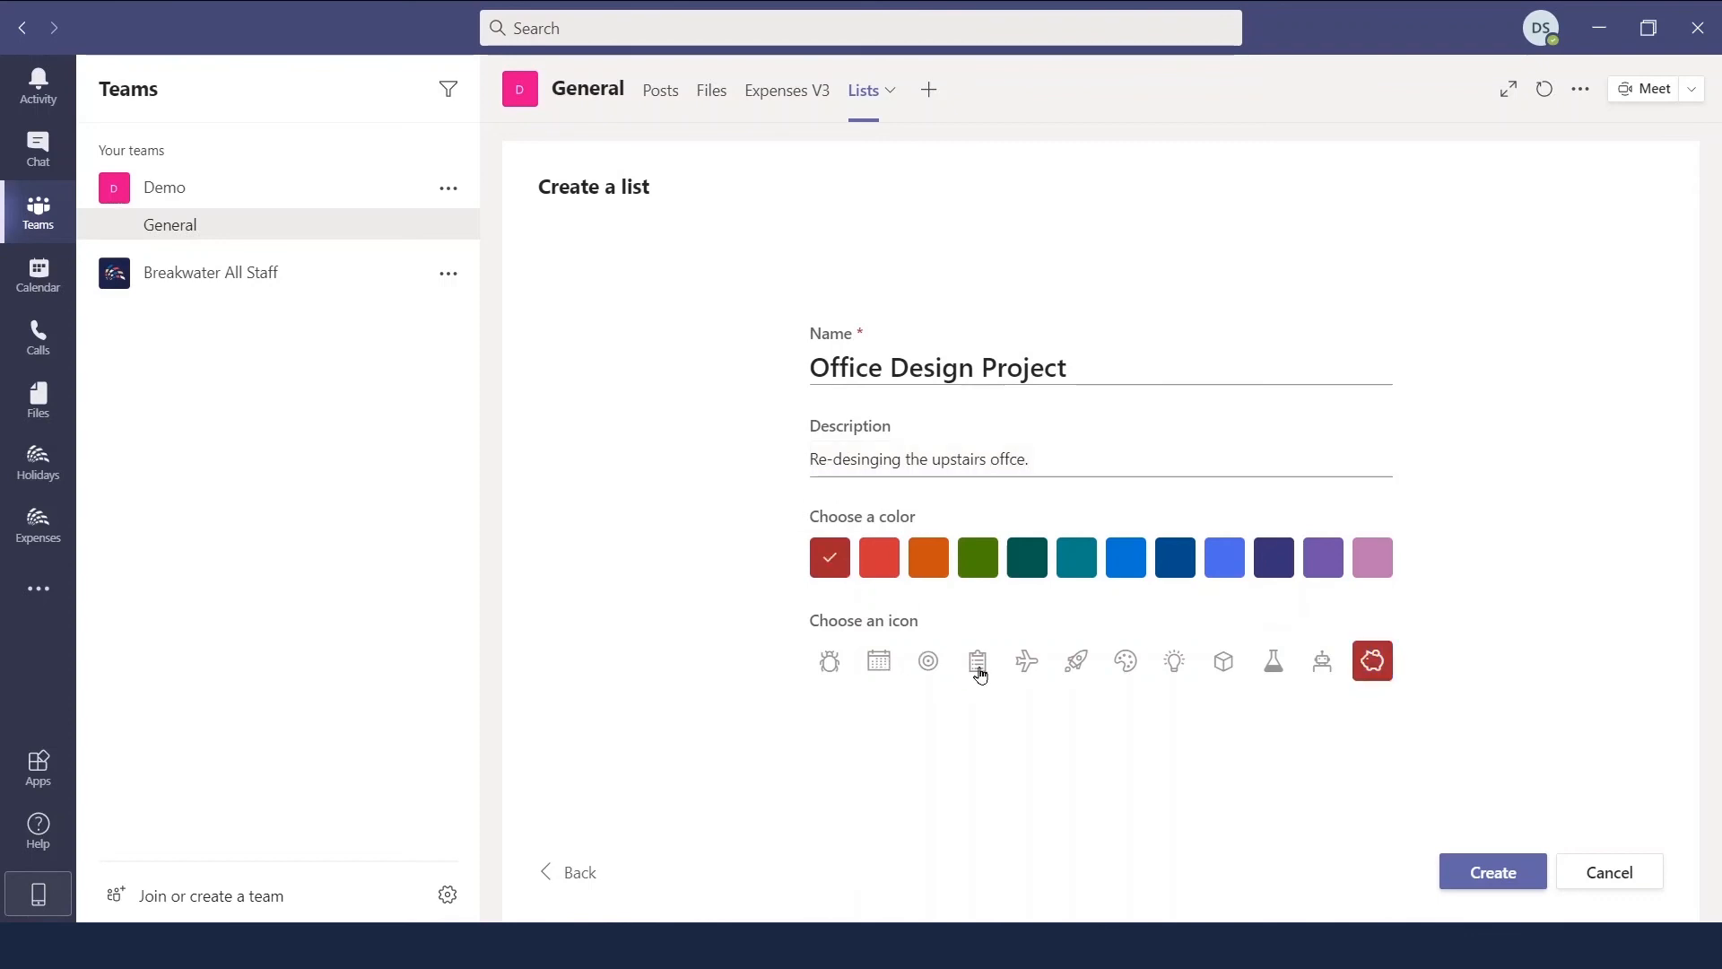
{"action": "left_click", "coordinate": [1081, 666]}
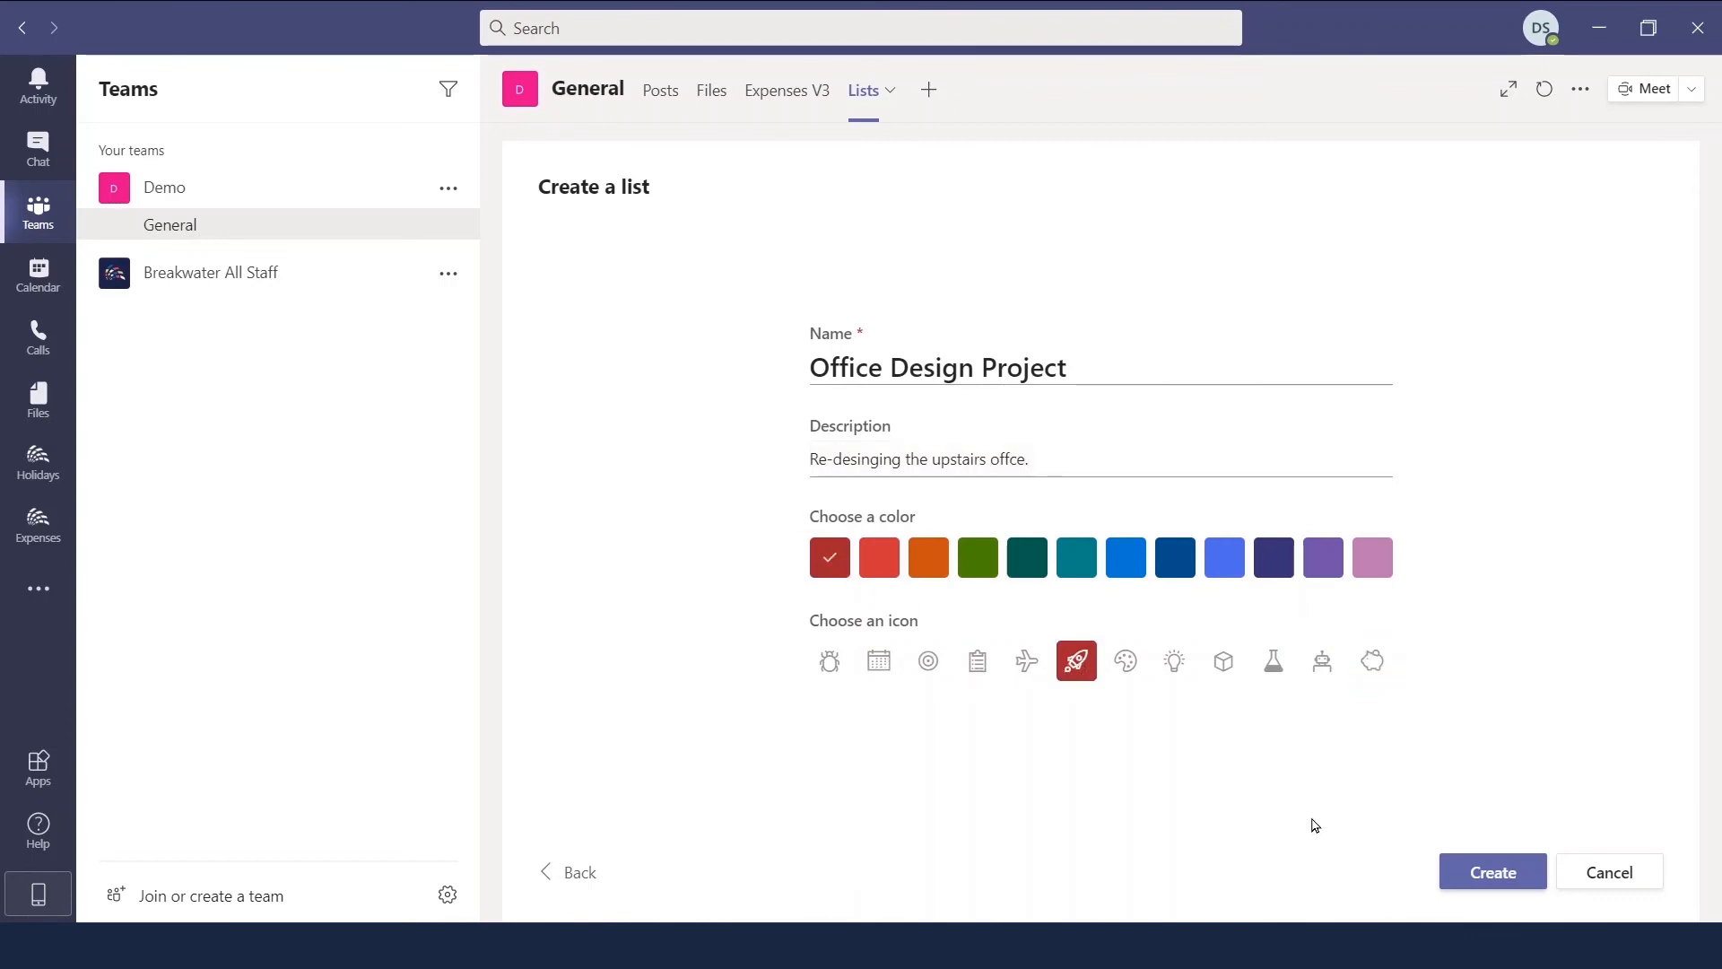
{"action": "left_click", "coordinate": [1529, 874]}
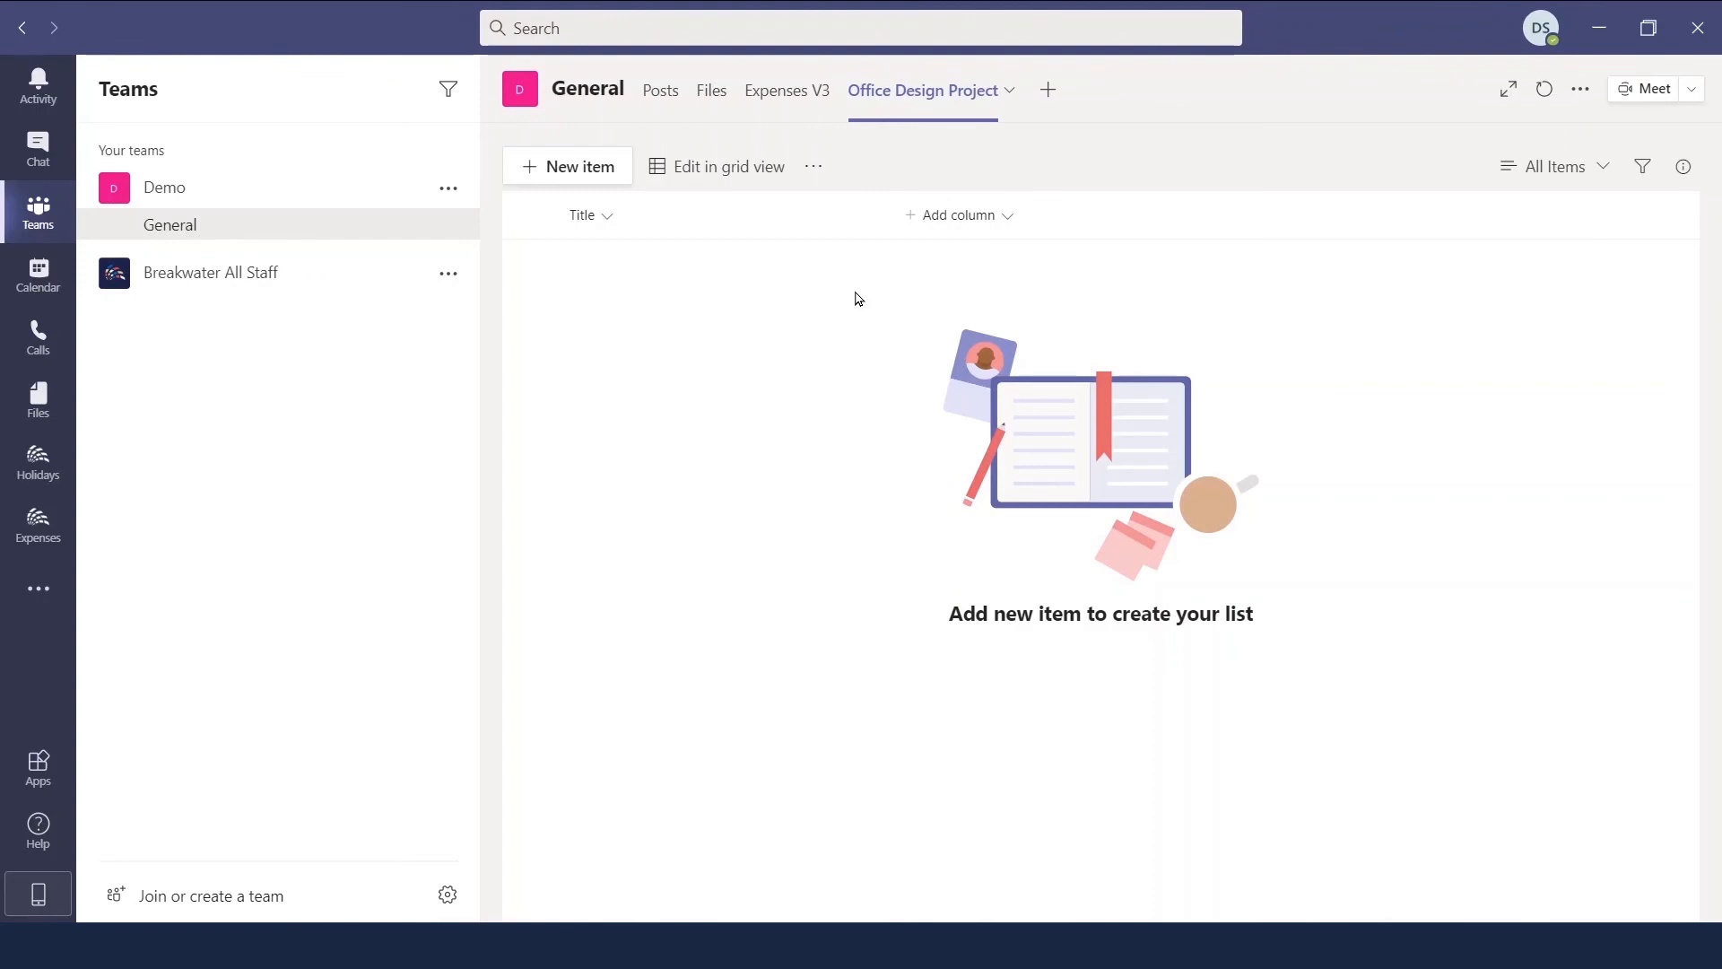
- Review the column types available for the Office Design Project list and the settings of a new Single line of text column
{"action": "left_click", "coordinate": [1011, 217]}
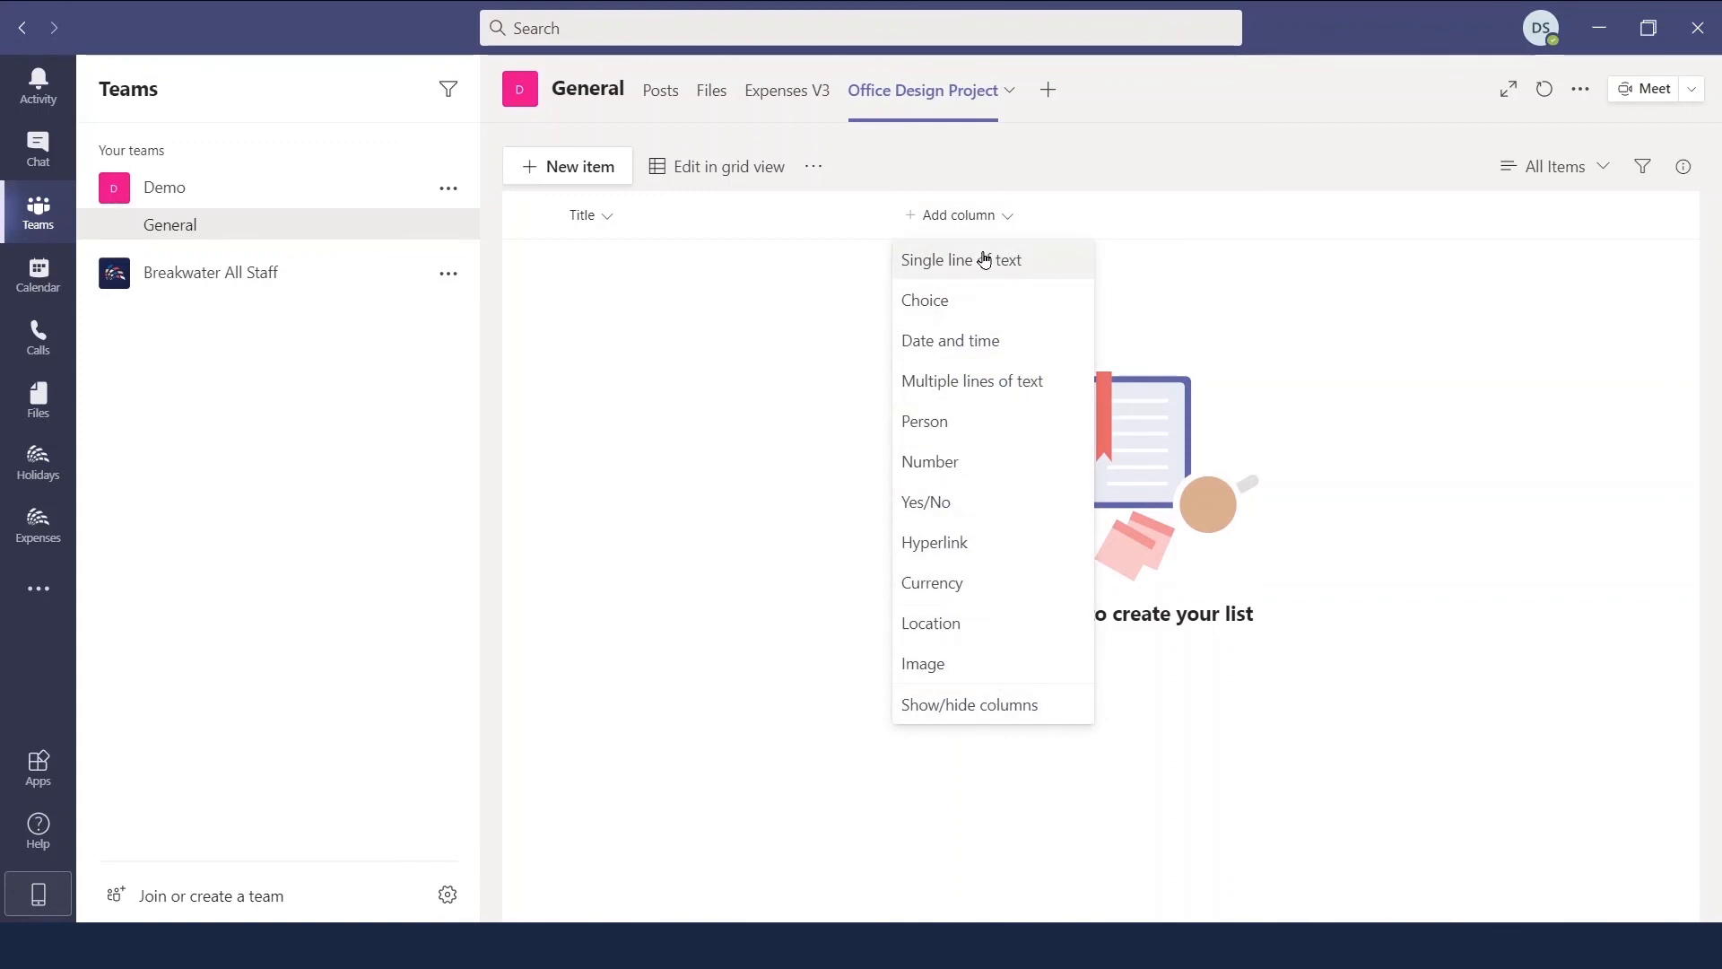
{"action": "left_click", "coordinate": [1032, 266]}
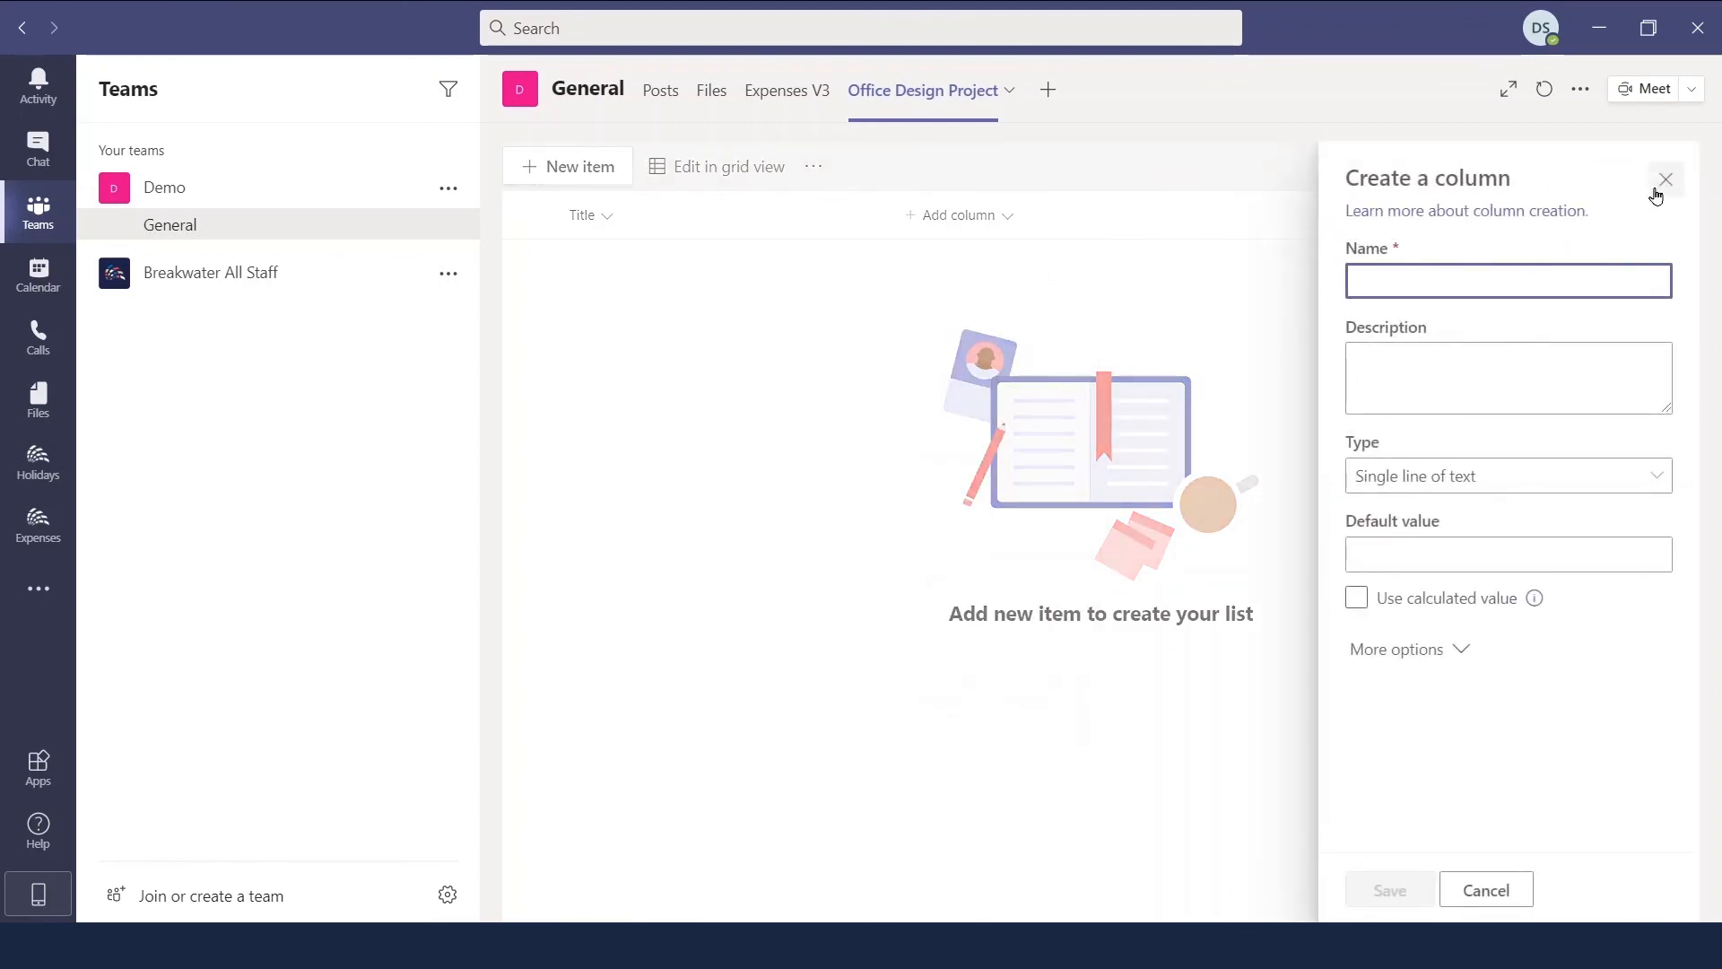
{"action": "left_click", "coordinate": [1665, 180]}
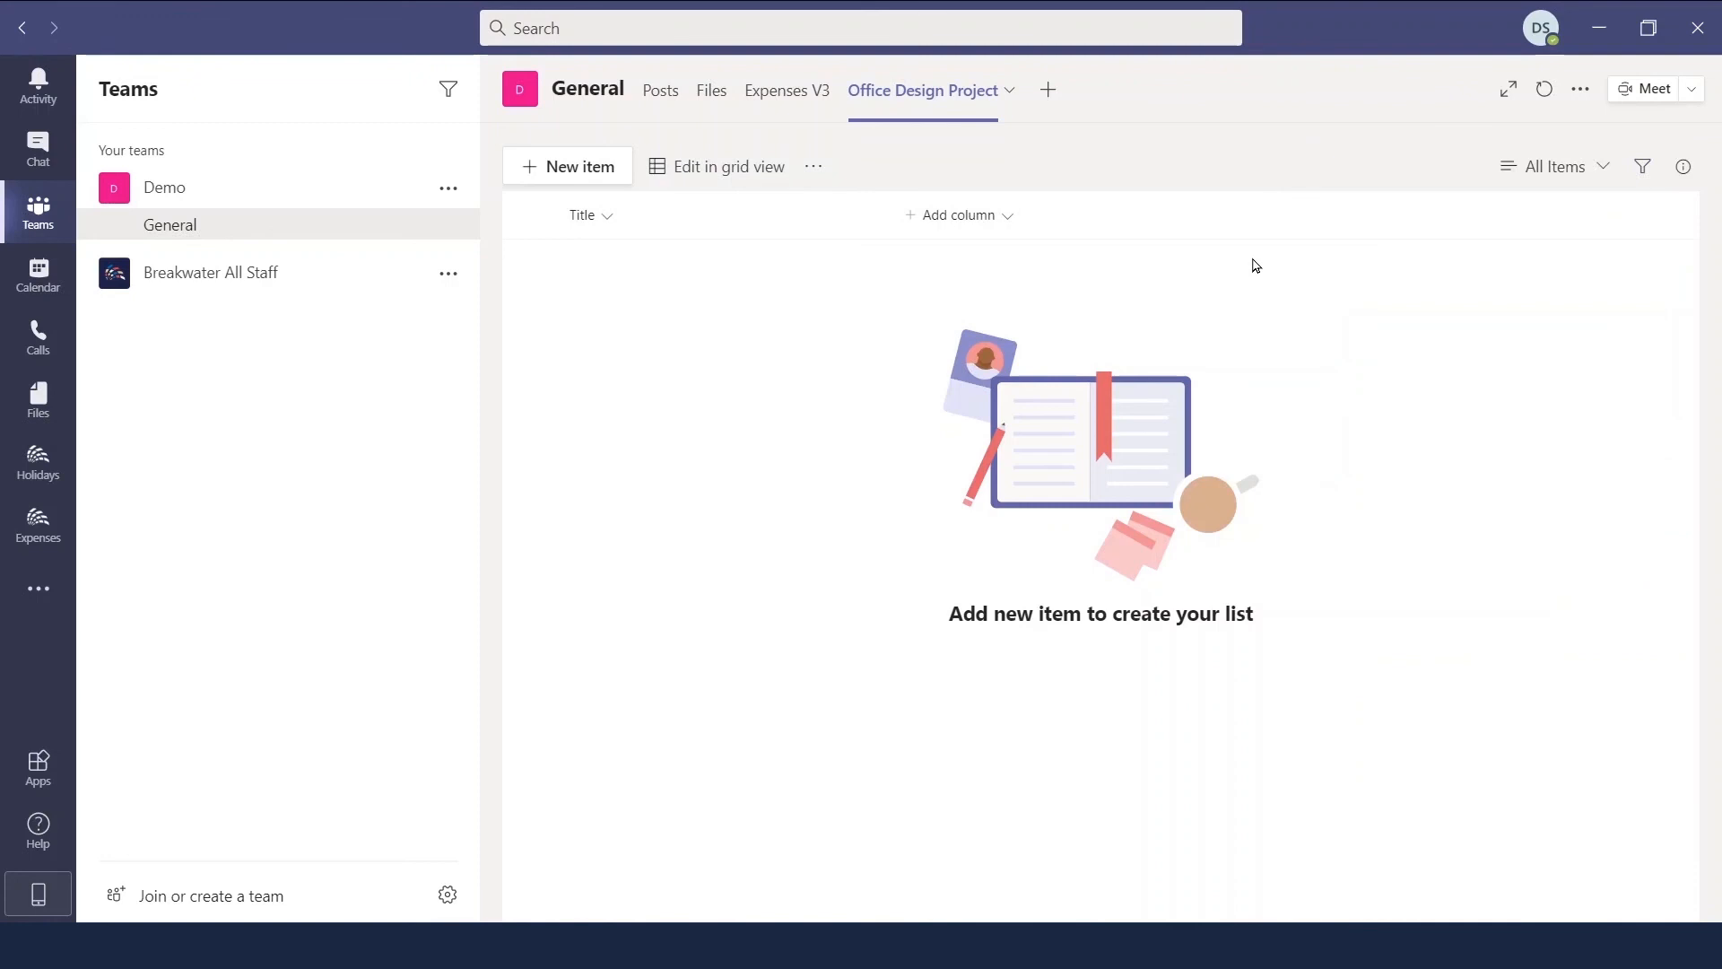